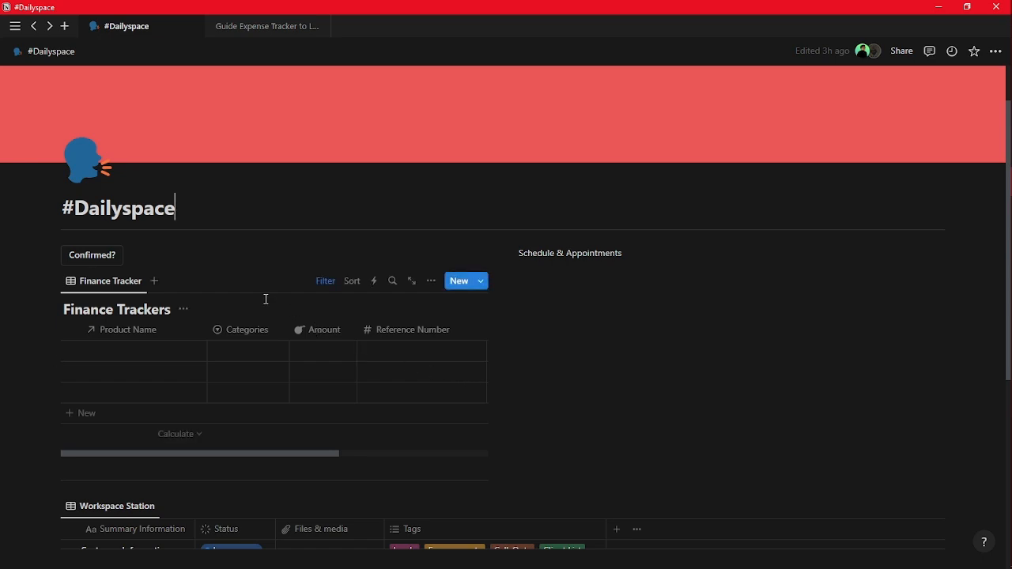
# Link Jolibee as the product in the first Finance Trackers row and set its category to Others.
pyautogui.scroll(-3, 263, 299)
pyautogui.scroll(2, 168, 285)
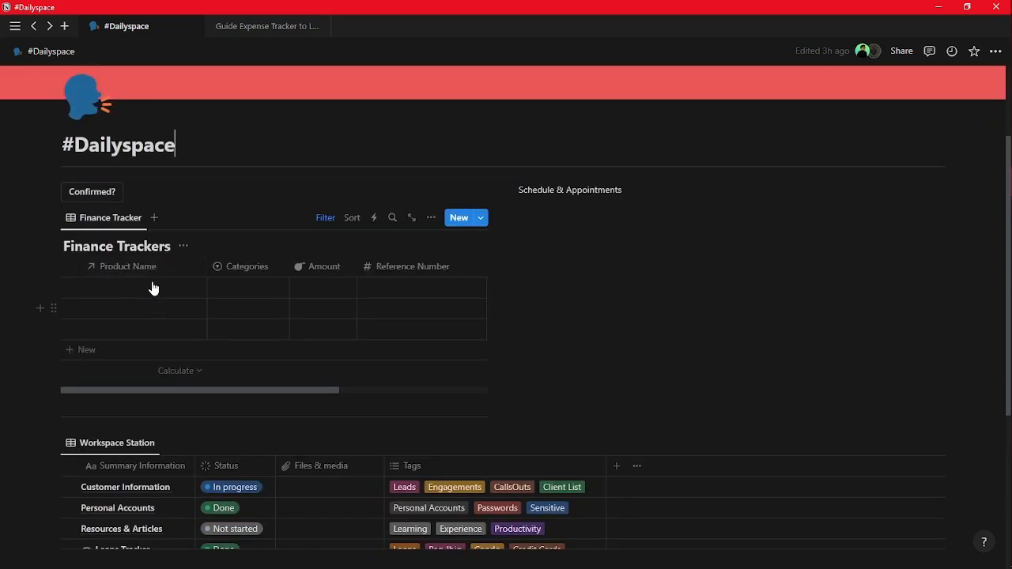
pyautogui.click(149, 290)
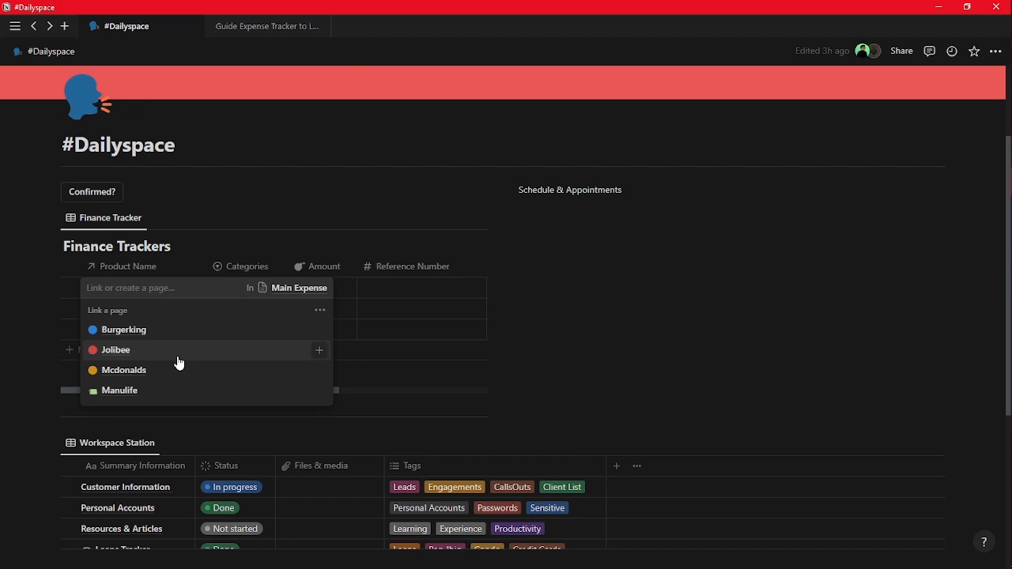
pyautogui.click(179, 359)
pyautogui.click(196, 246)
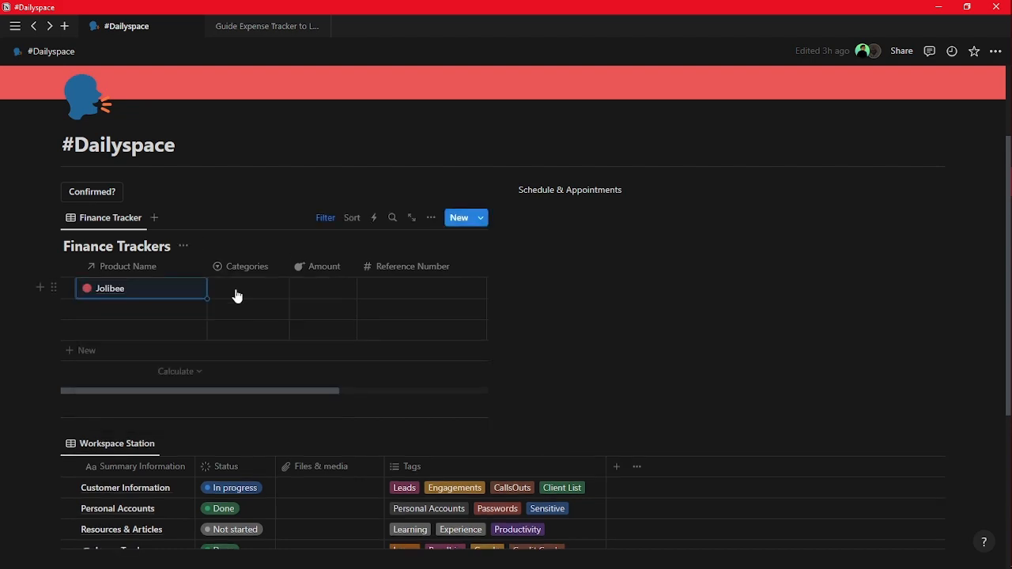
pyautogui.click(234, 292)
pyautogui.click(264, 407)
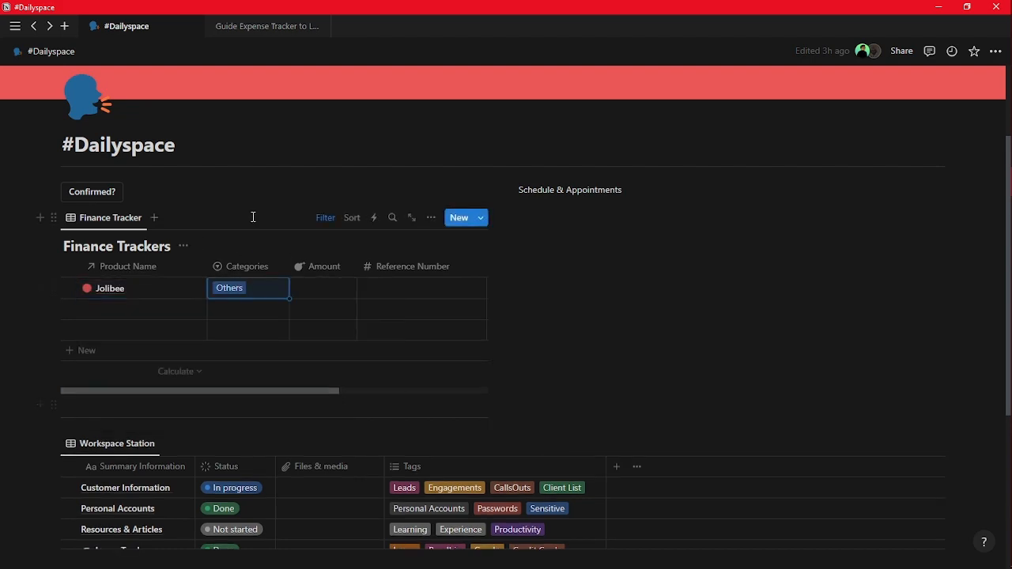
# Set the Jolibee row's amount to 150, leave the reference number empty, and submit the entry as confirmed.
pyautogui.click(336, 289)
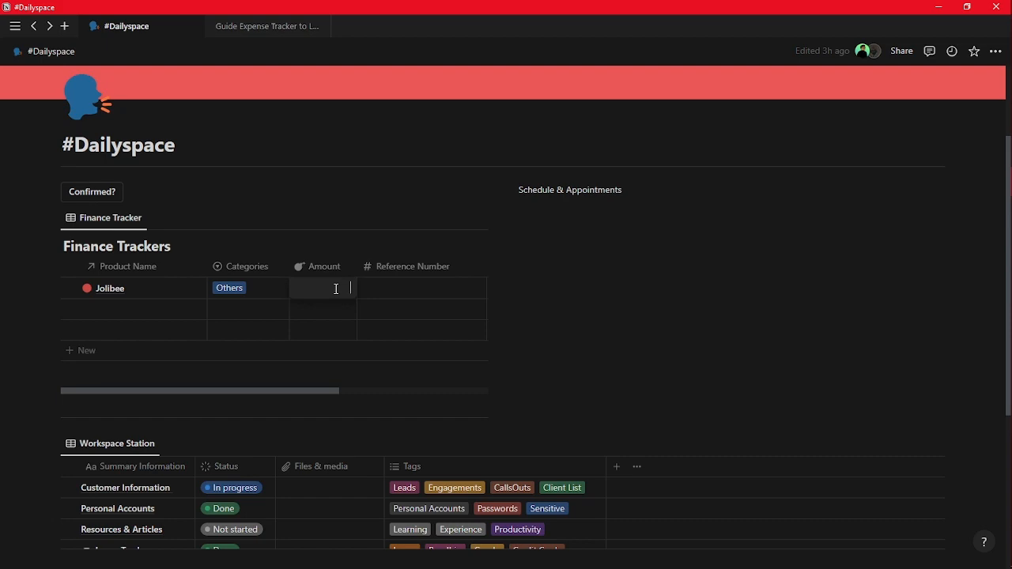
pyautogui.write('150')
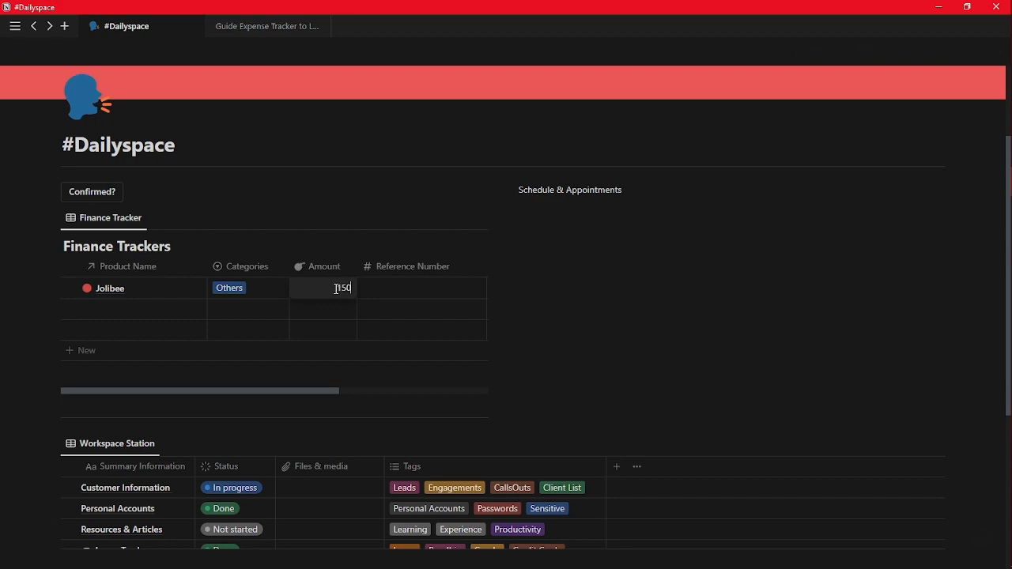
pyautogui.press('Return')
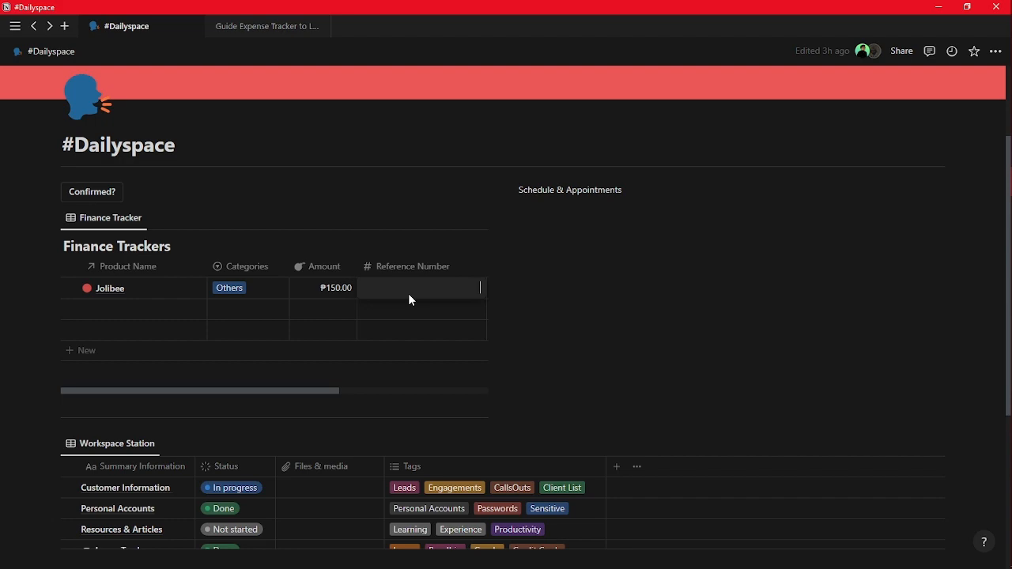
pyautogui.click(407, 293)
pyautogui.click(103, 194)
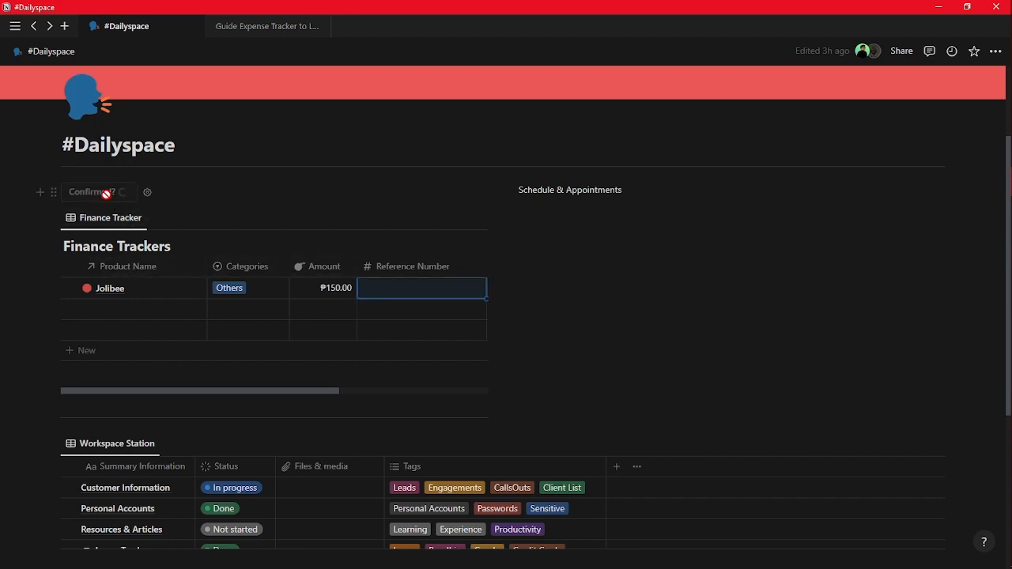
# Open Loans Tracker from the Workspace Station table and review the transactions on its Jolibee page.
pyautogui.scroll(-2, 316, 391)
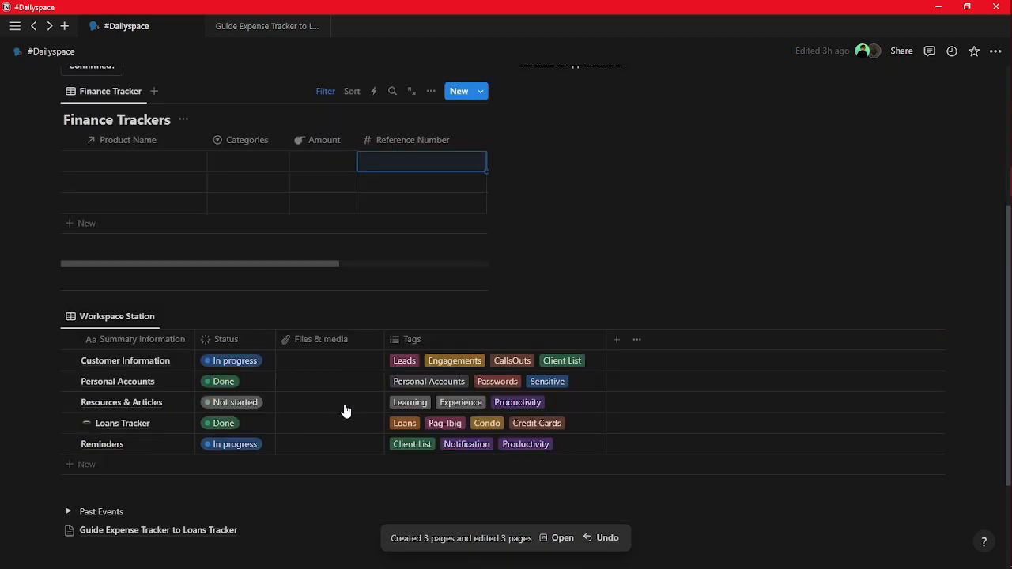
pyautogui.click(182, 426)
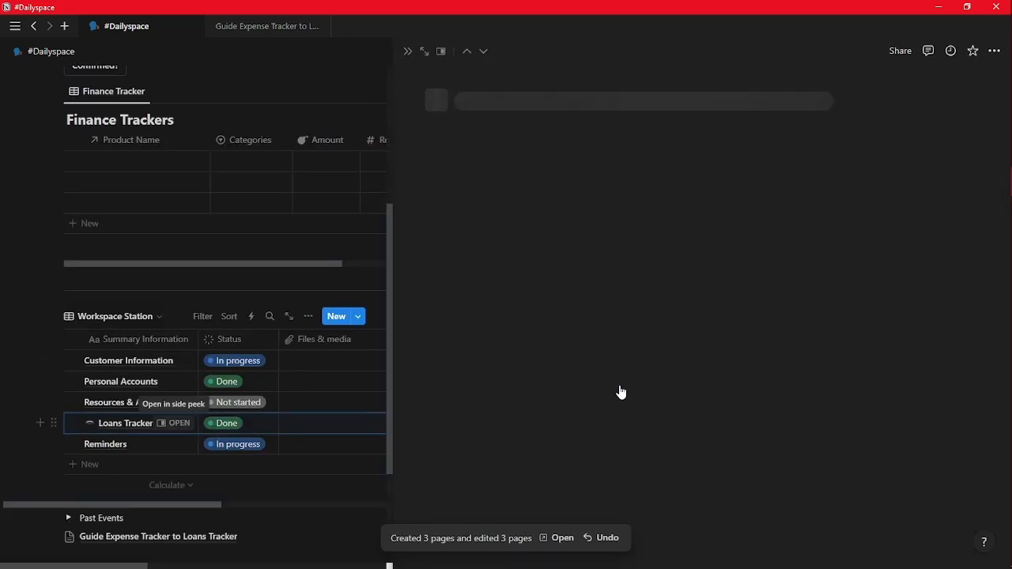
pyautogui.click(555, 368)
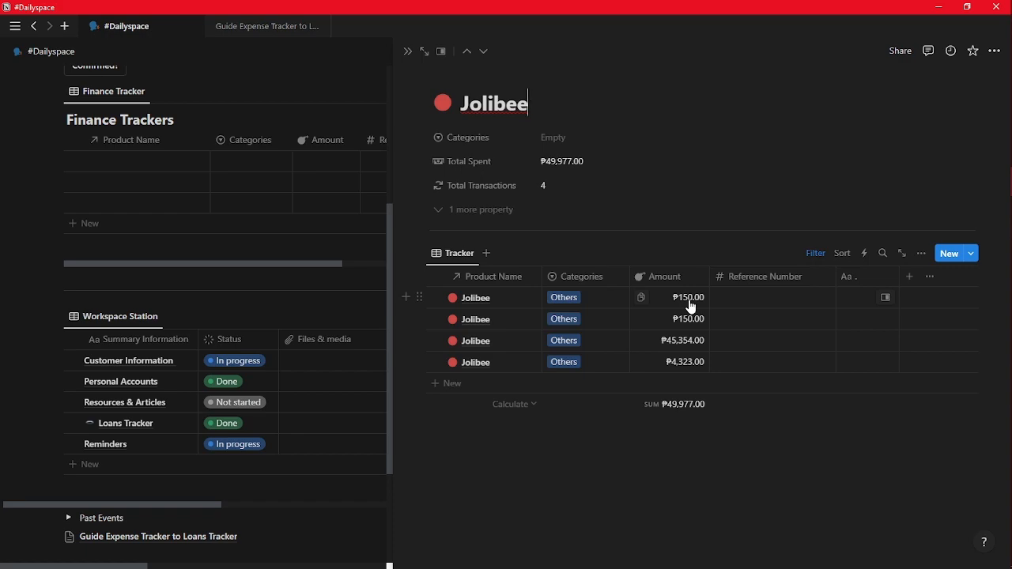
pyautogui.click(170, 283)
# Insert three inline databases, one below another, on the Guide Expense Tracker to Loans Tracker page.
pyautogui.click(184, 531)
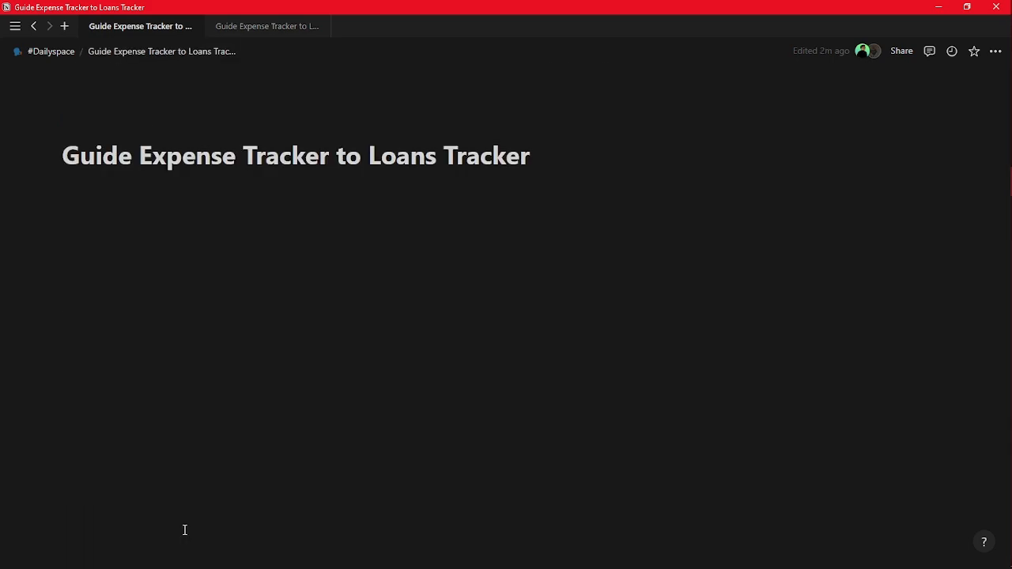
pyautogui.click(258, 30)
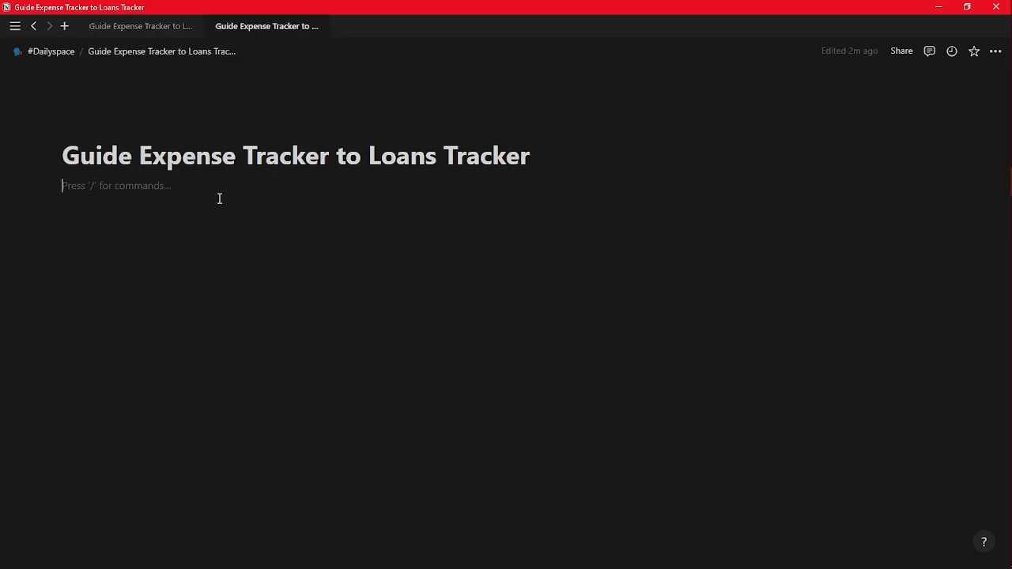
pyautogui.write('/inli')
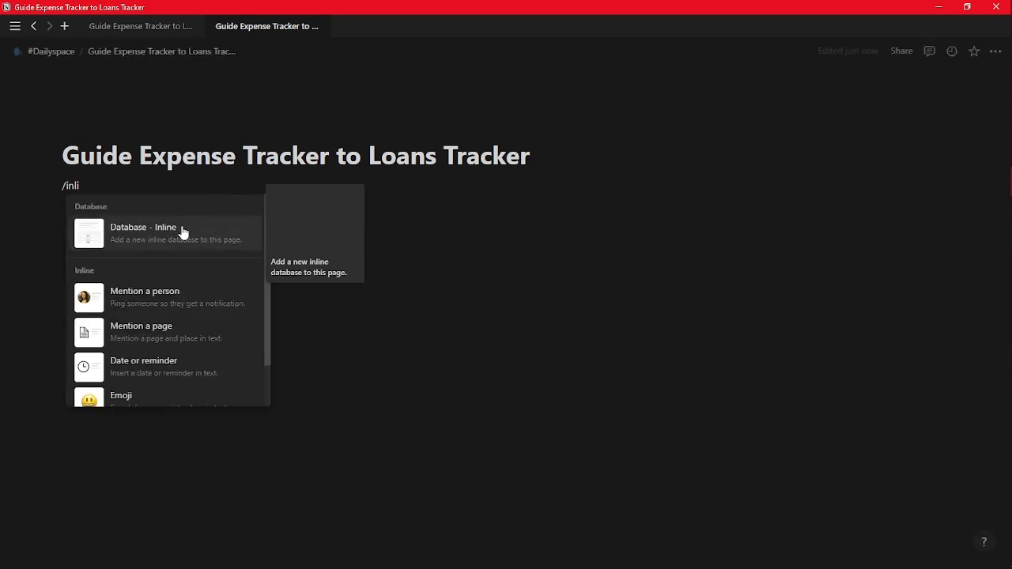
pyautogui.click(182, 231)
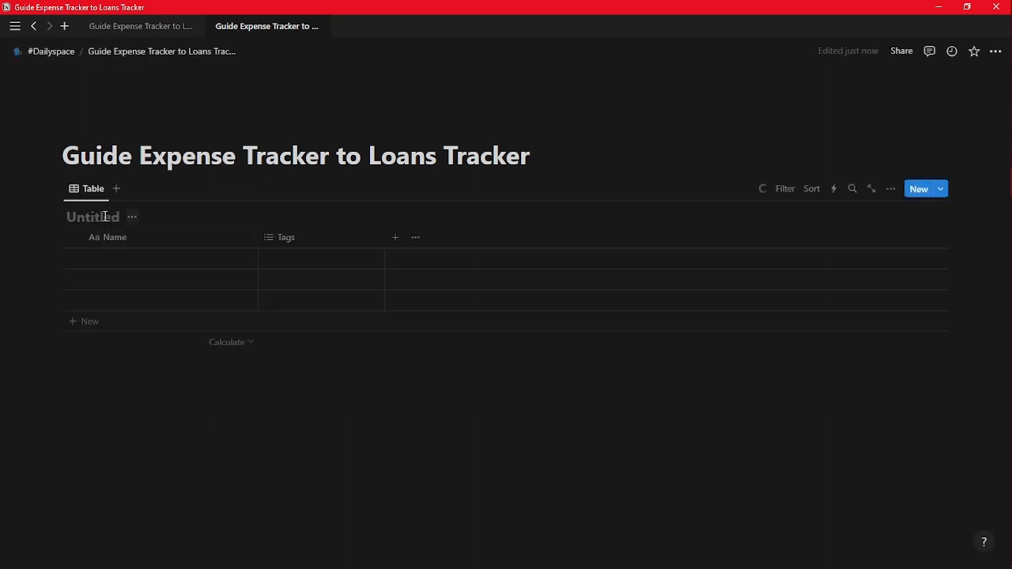
pyautogui.click(126, 395)
pyautogui.write('/inli')
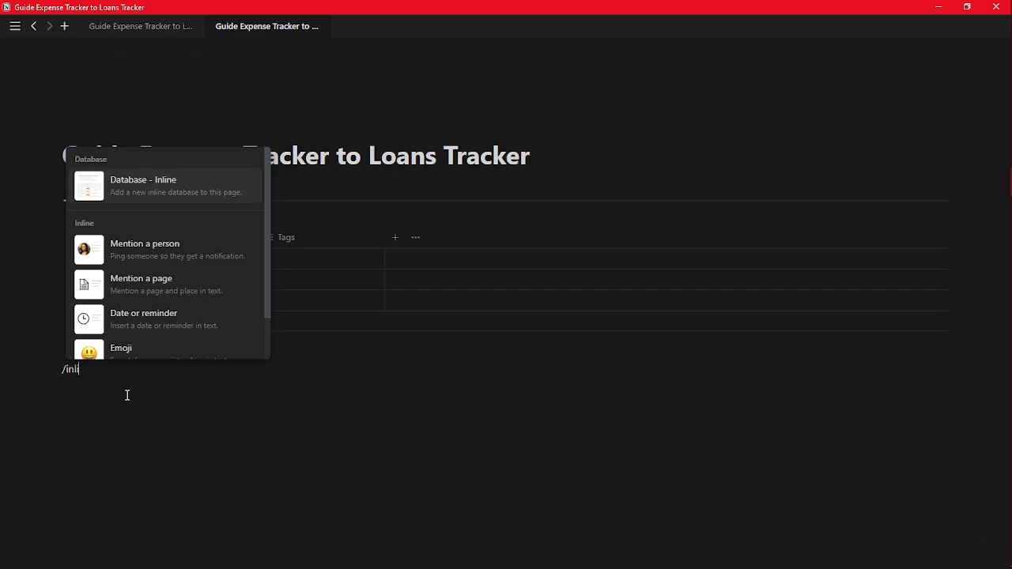
pyautogui.click(182, 190)
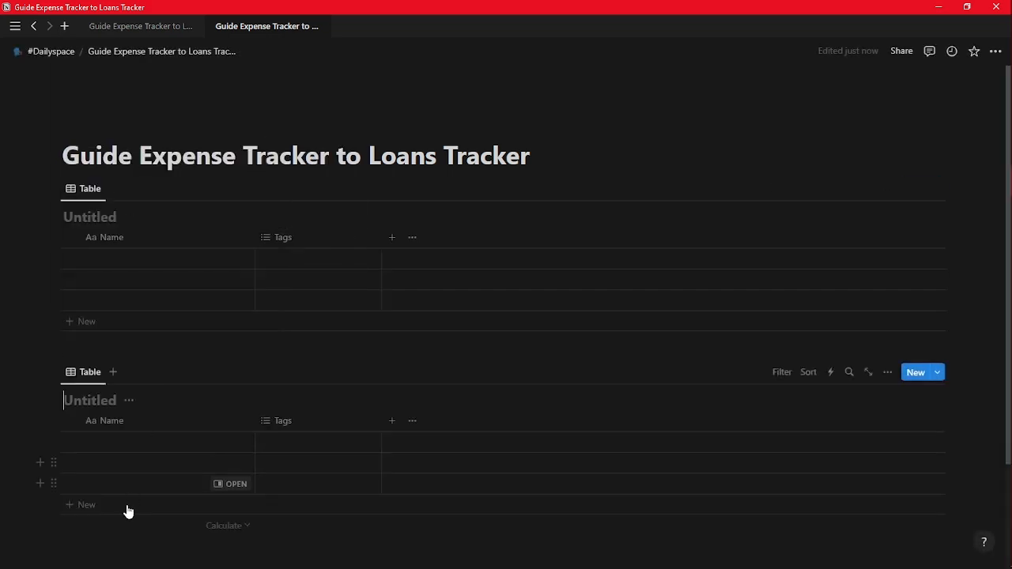
pyautogui.click(119, 548)
pyautogui.write('/inli')
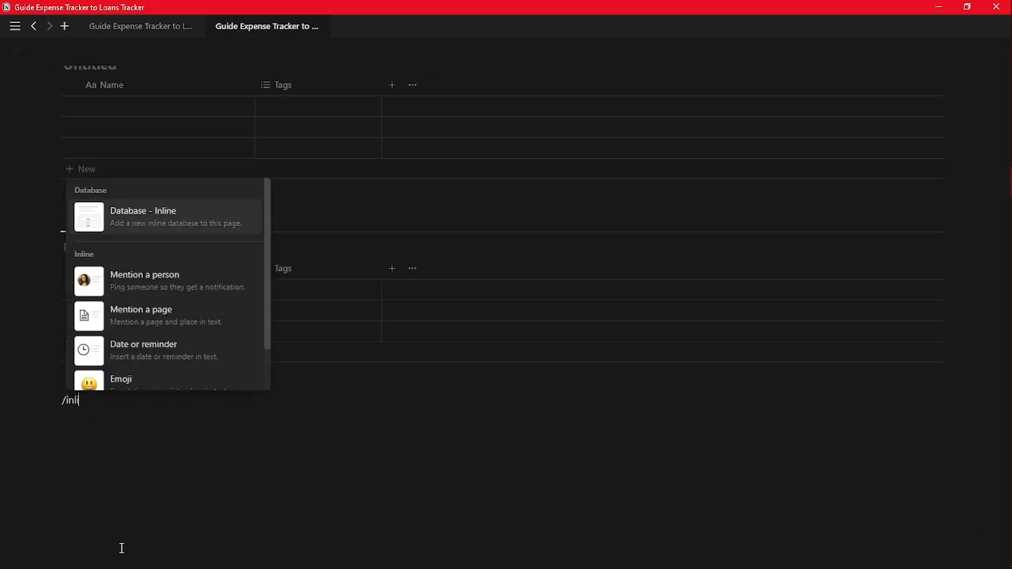
pyautogui.click(215, 219)
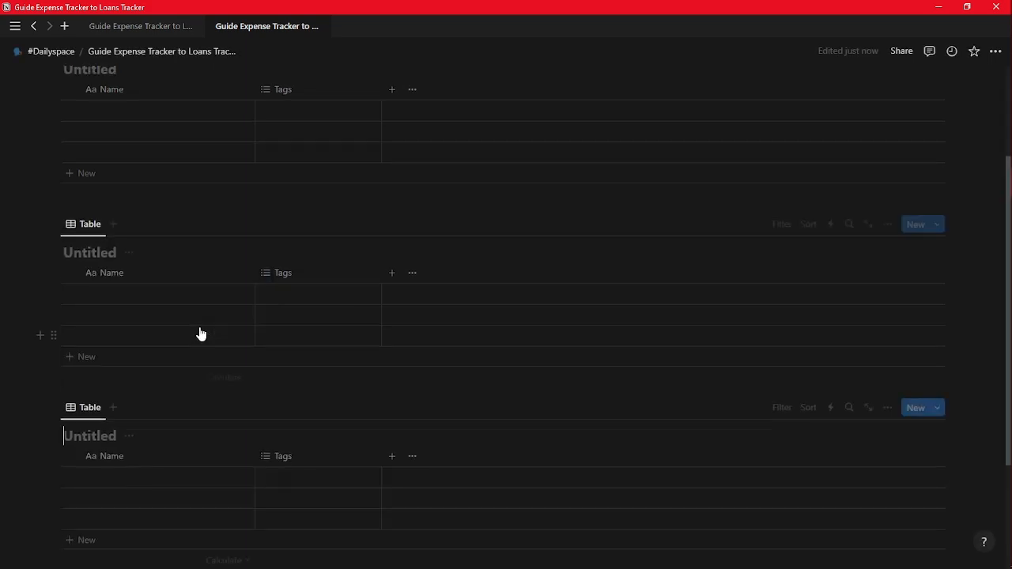
# Title the three databases, in order down the page, Finance tracker, Workspace Station and Main Expense.
pyautogui.scroll(2, 119, 237)
pyautogui.click(85, 191)
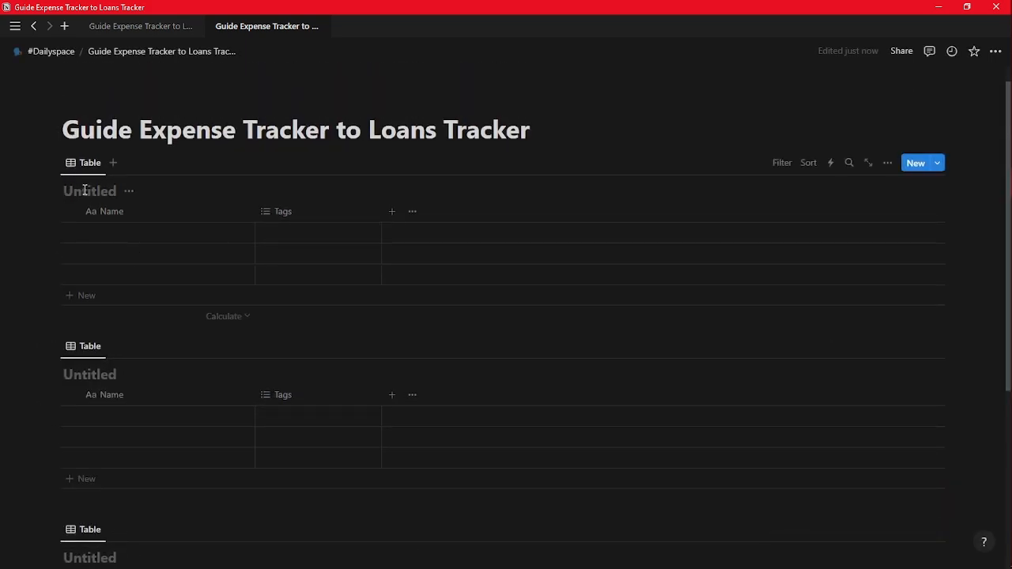
pyautogui.write('Finance tracker')
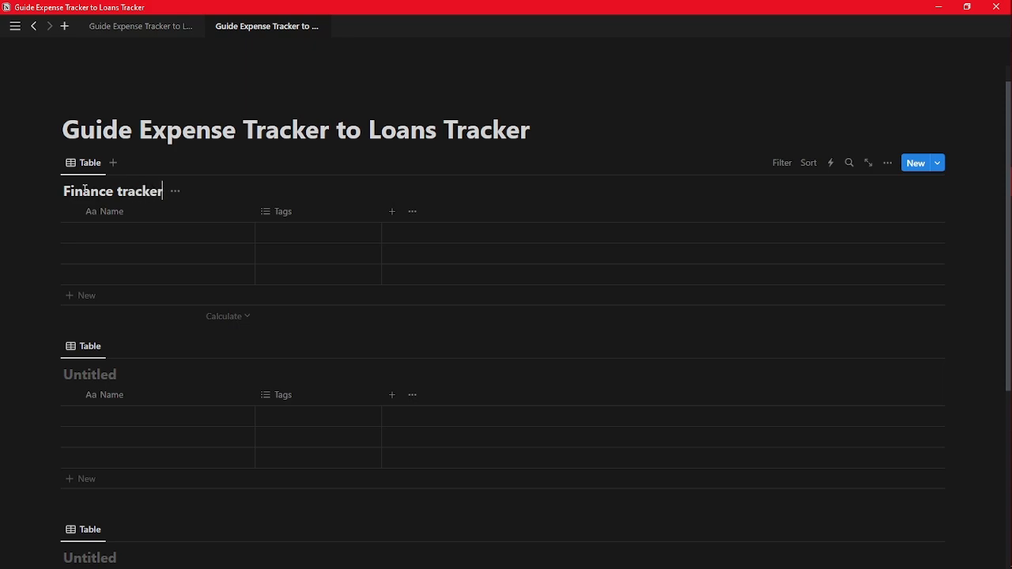
pyautogui.click(97, 370)
pyautogui.write('Wro')
pyautogui.press('BackSpace')
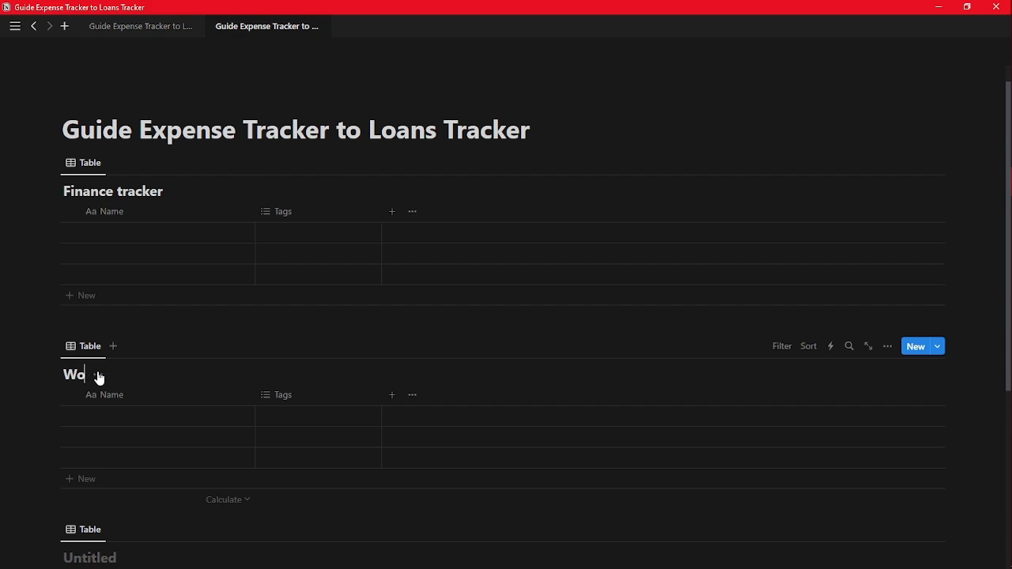
pyautogui.write('rkspace Station')
pyautogui.scroll(-3, 98, 371)
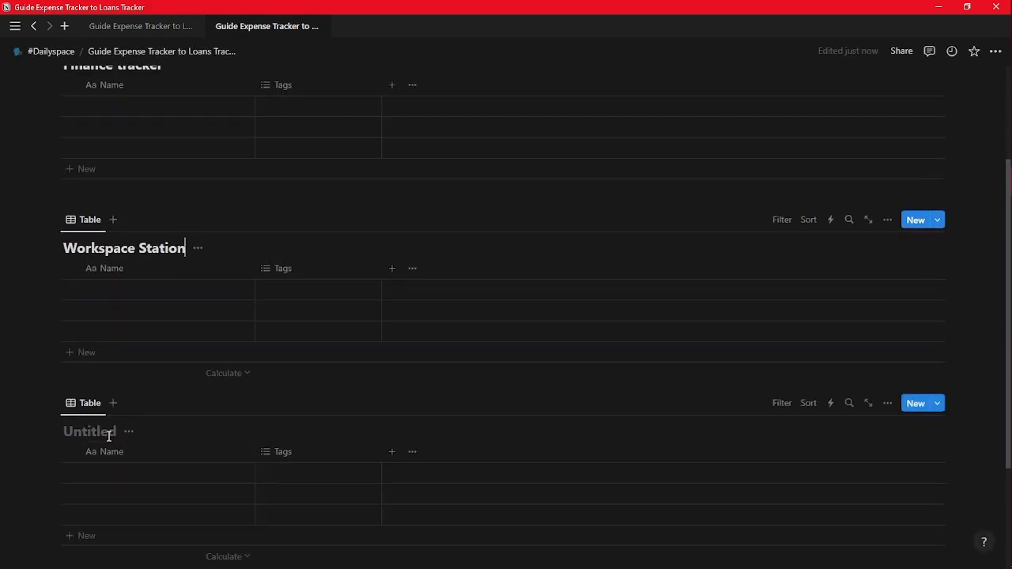
pyautogui.click(108, 431)
pyautogui.write('Main Expense')
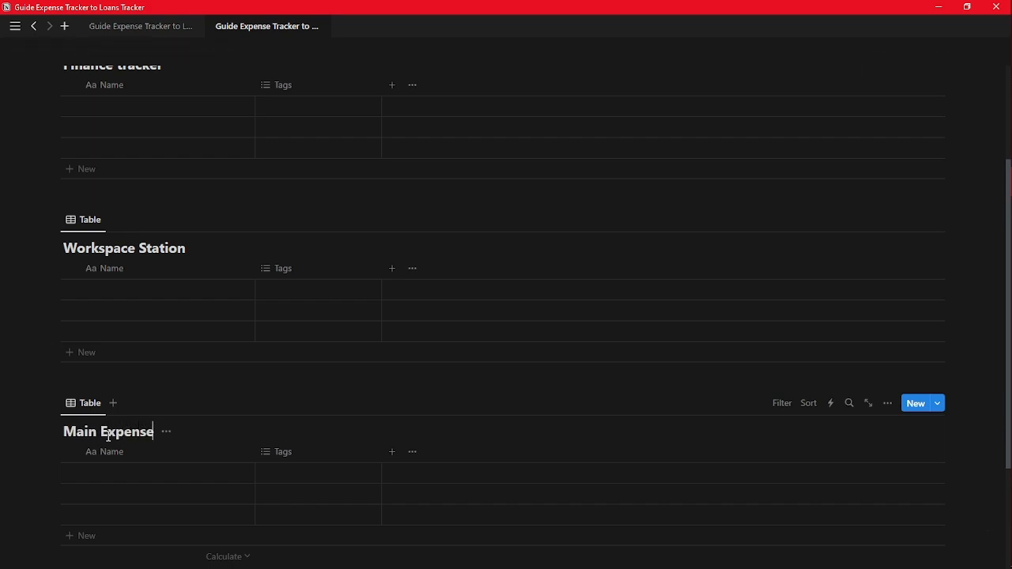
# Delete the last two empty rows of the Workspace Station database.
pyautogui.scroll(2, 213, 387)
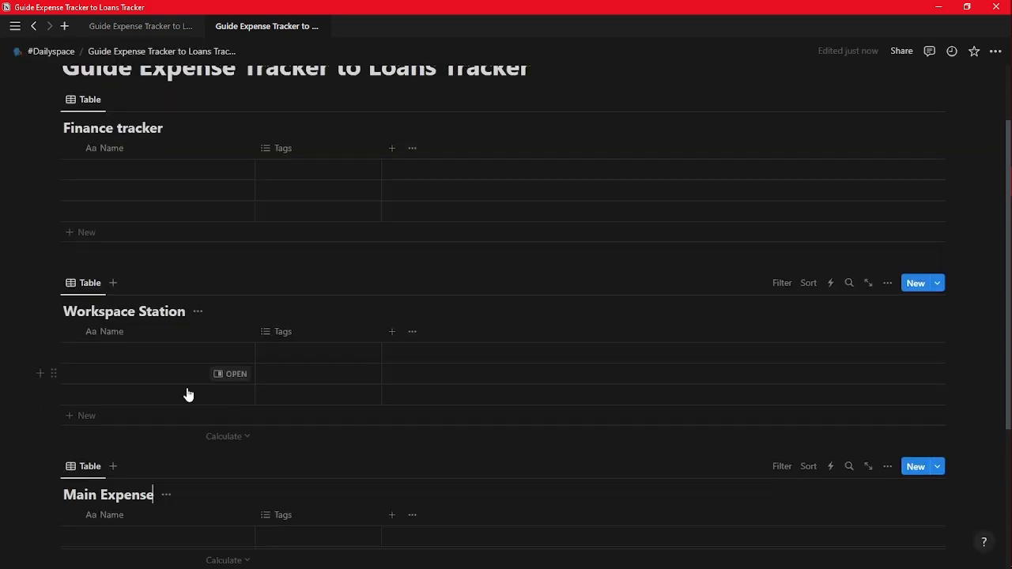
pyautogui.click(70, 379)
pyautogui.click(70, 394)
pyautogui.click(164, 283)
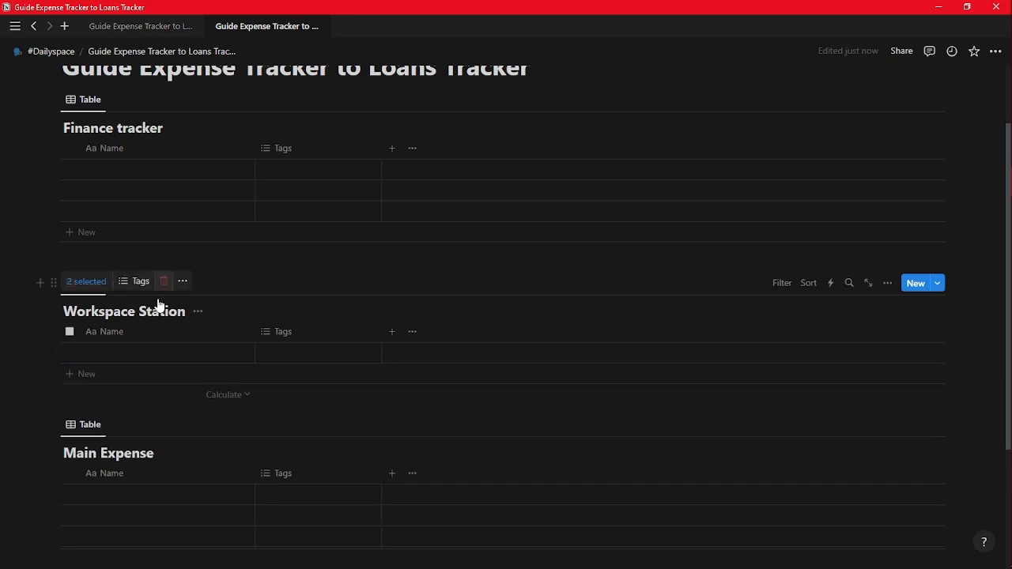
# Name the remaining Workspace Station row Loans Tracker.
pyautogui.click(131, 353)
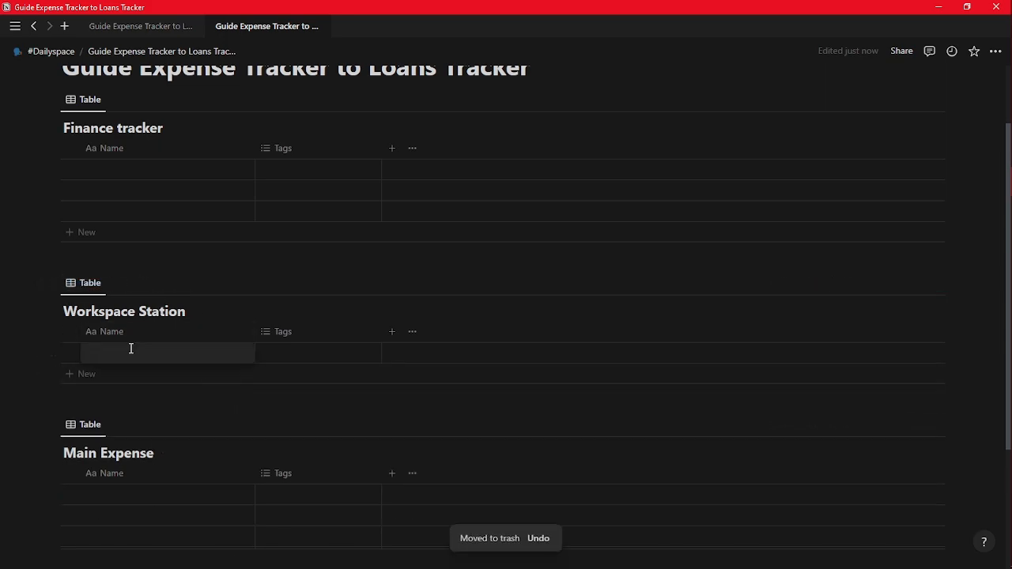
pyautogui.write('Loa')
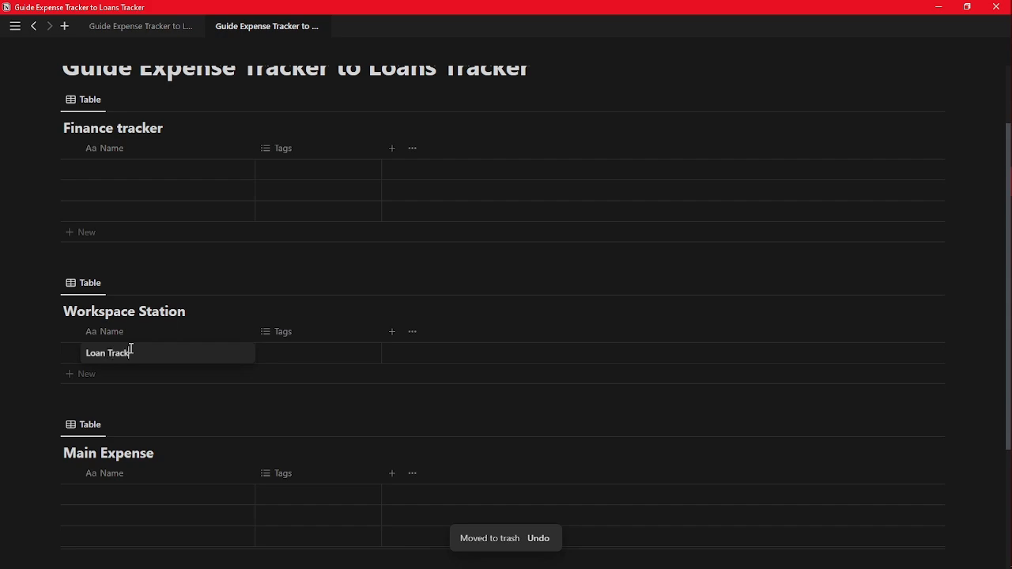
pyautogui.write('n Tracker')
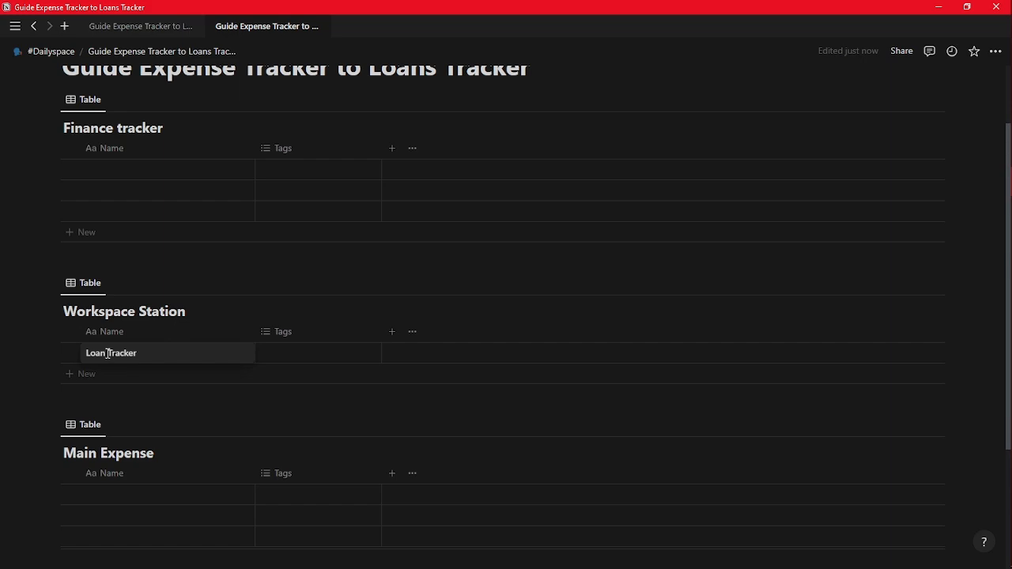
pyautogui.click(107, 353)
pyautogui.write('s')
pyautogui.press('Escape')
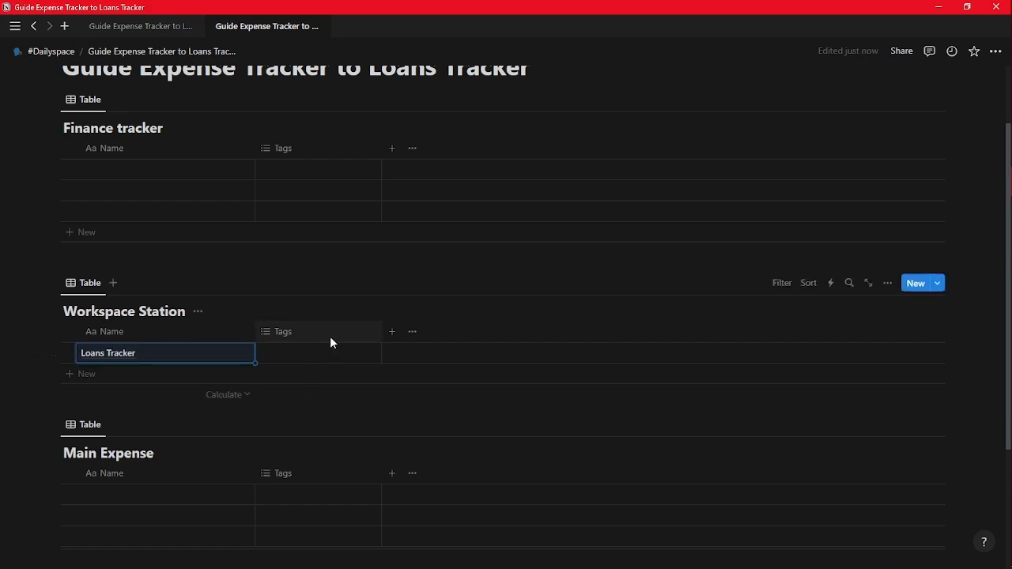
# Delete the Tags property from the Workspace Station, Finance tracker and Main Expense databases.
pyautogui.click(330, 332)
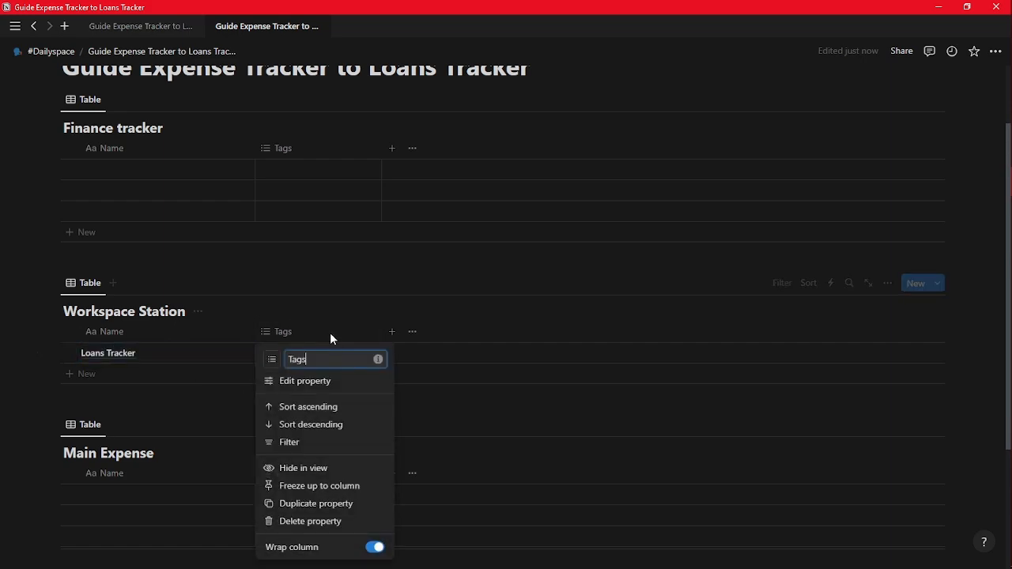
pyautogui.click(312, 523)
pyautogui.click(542, 312)
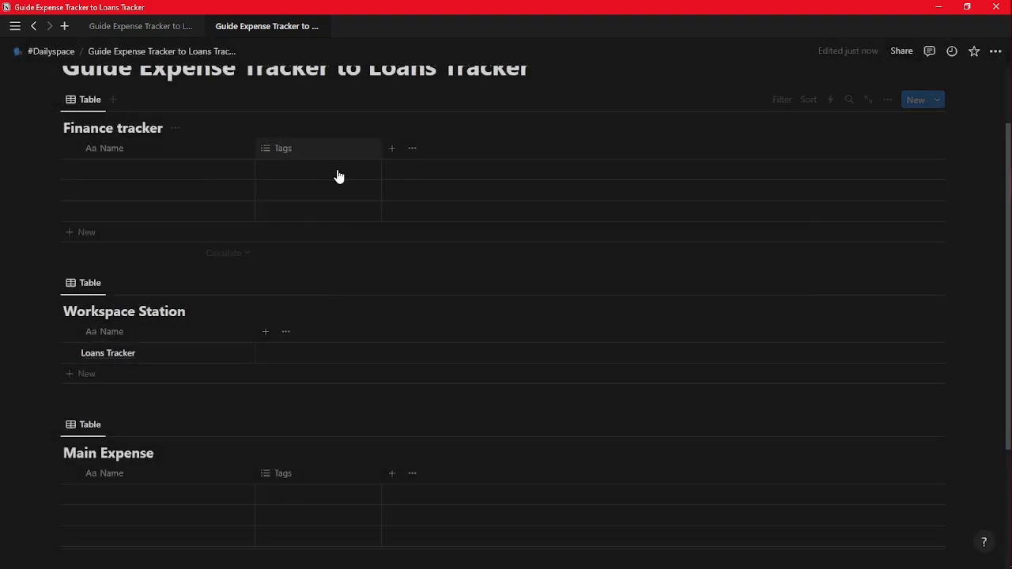
pyautogui.click(331, 155)
pyautogui.click(326, 337)
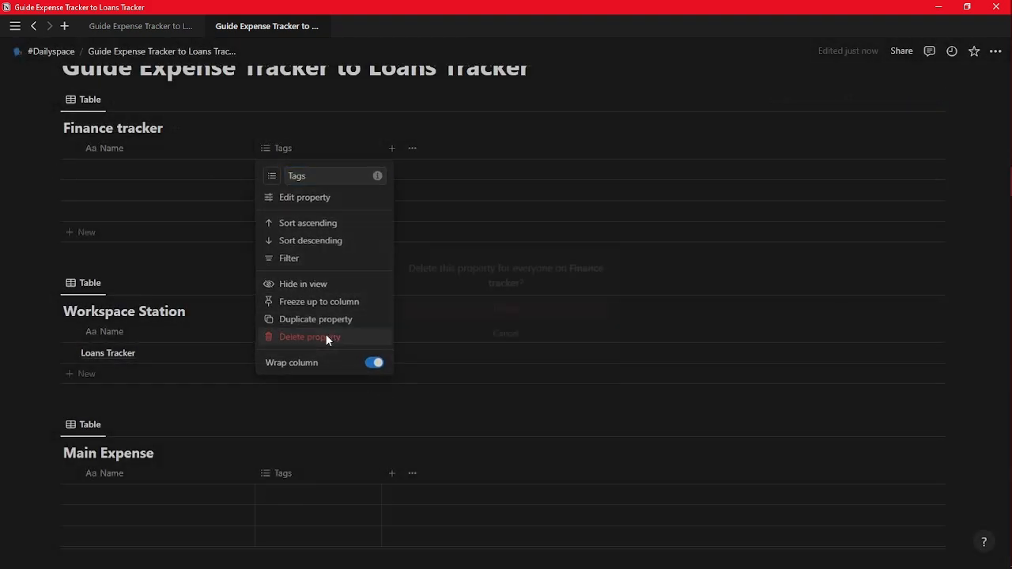
pyautogui.click(453, 309)
pyautogui.click(286, 473)
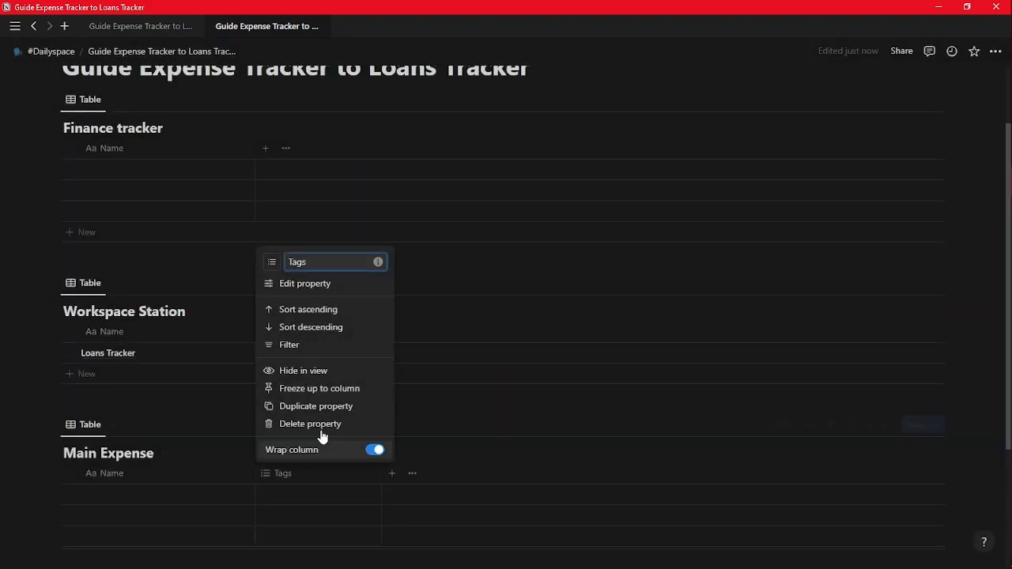
pyautogui.click(326, 425)
pyautogui.click(492, 315)
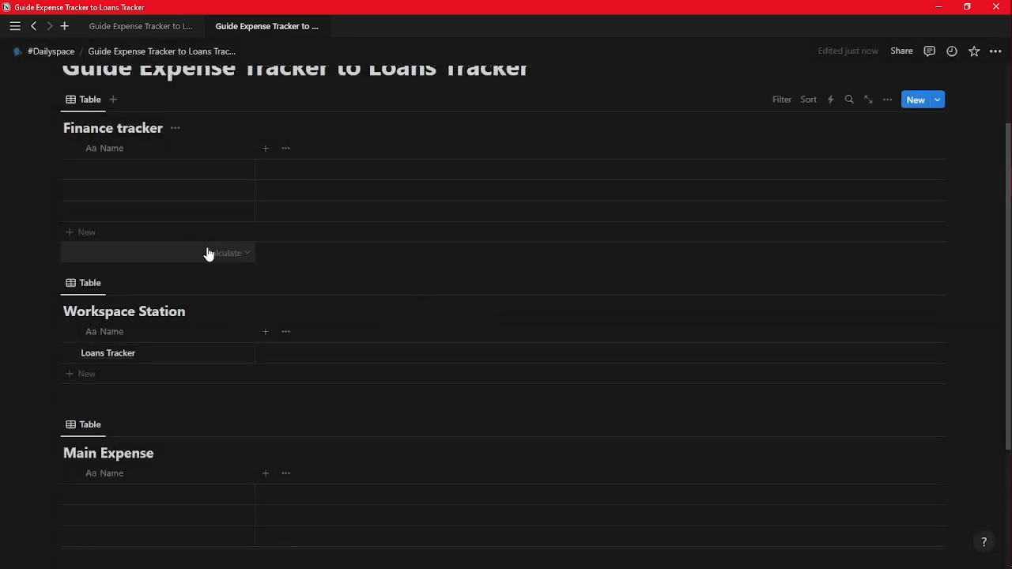
# Add a Status property to the Finance tracker database.
pyautogui.click(265, 148)
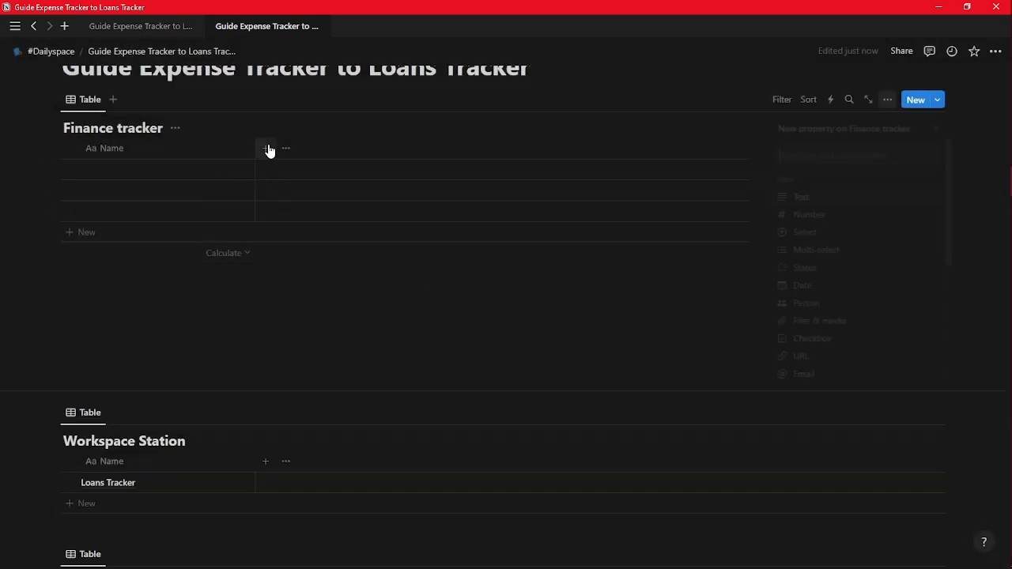
pyautogui.write('sta')
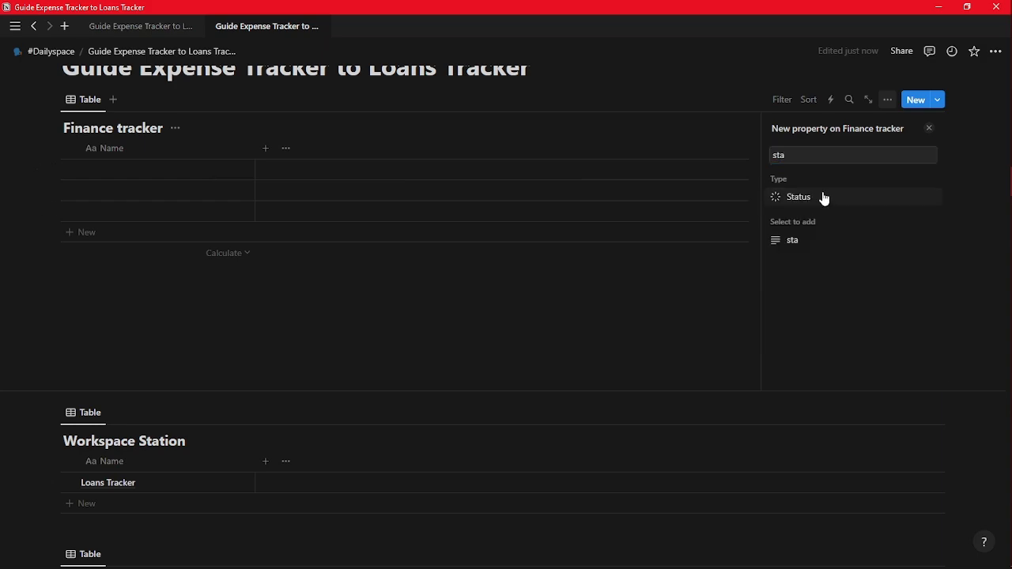
pyautogui.click(825, 197)
pyautogui.click(928, 128)
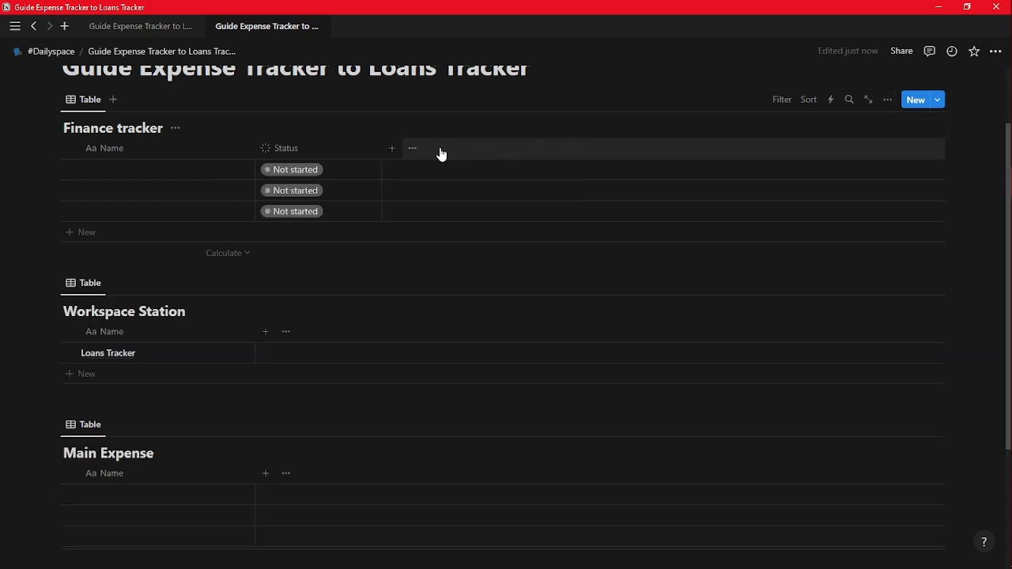
# Add two Number properties to the Finance tracker database after Status, keeping their default names.
pyautogui.click(391, 151)
pyautogui.write('nu')
pyautogui.click(814, 202)
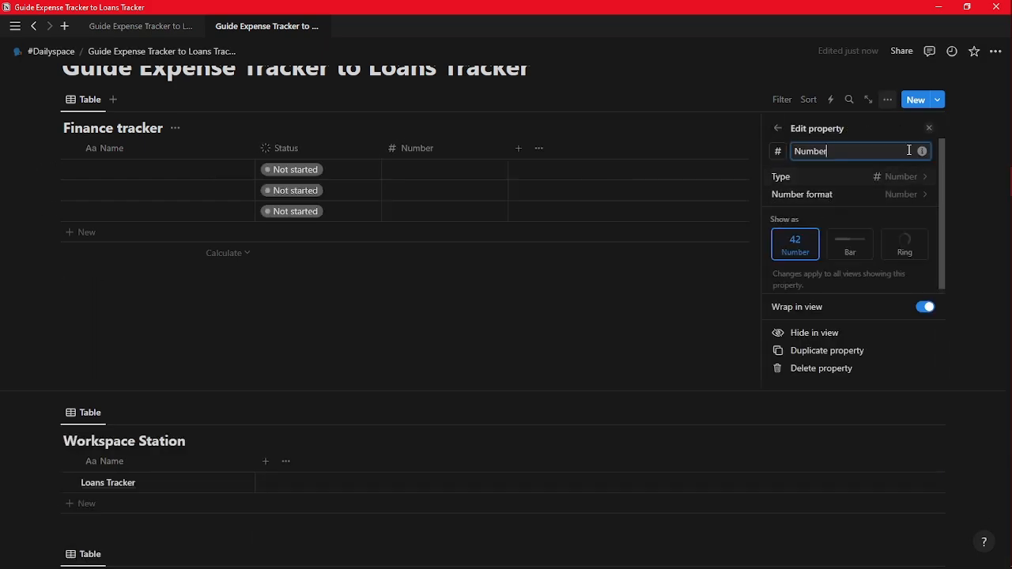
pyautogui.click(928, 131)
pyautogui.click(518, 149)
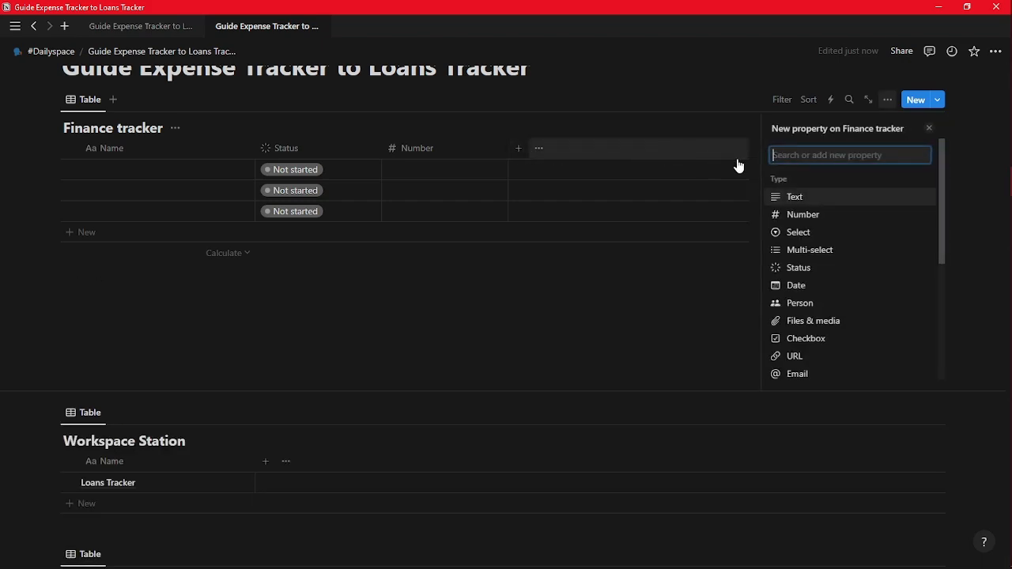
pyautogui.write('num')
pyautogui.click(825, 196)
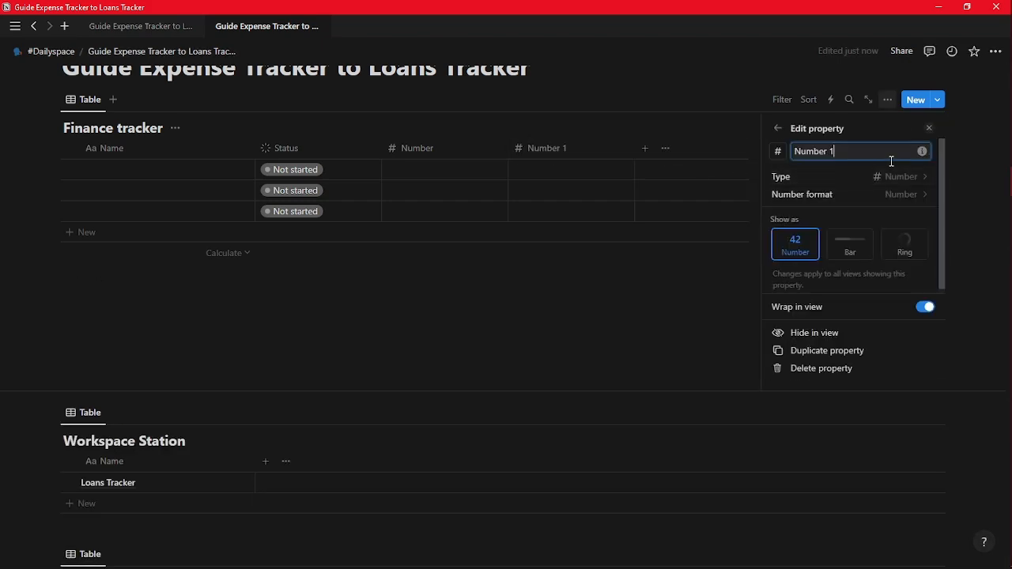
pyautogui.click(929, 130)
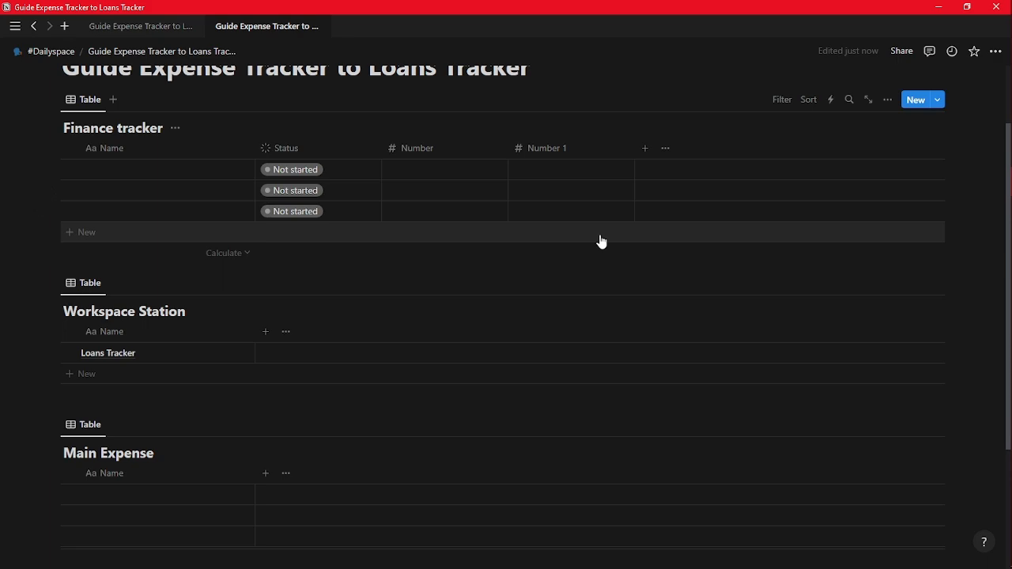
# Add a relation from Finance tracker to this page's Main Expense database, with the related property also shown on Main Expense.
pyautogui.click(645, 150)
pyautogui.write('re')
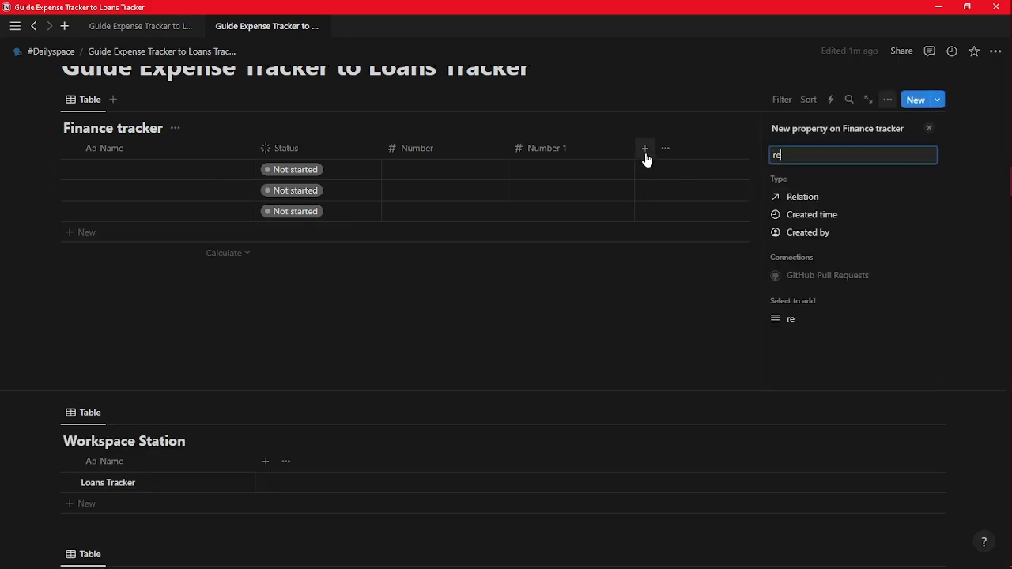
pyautogui.click(833, 200)
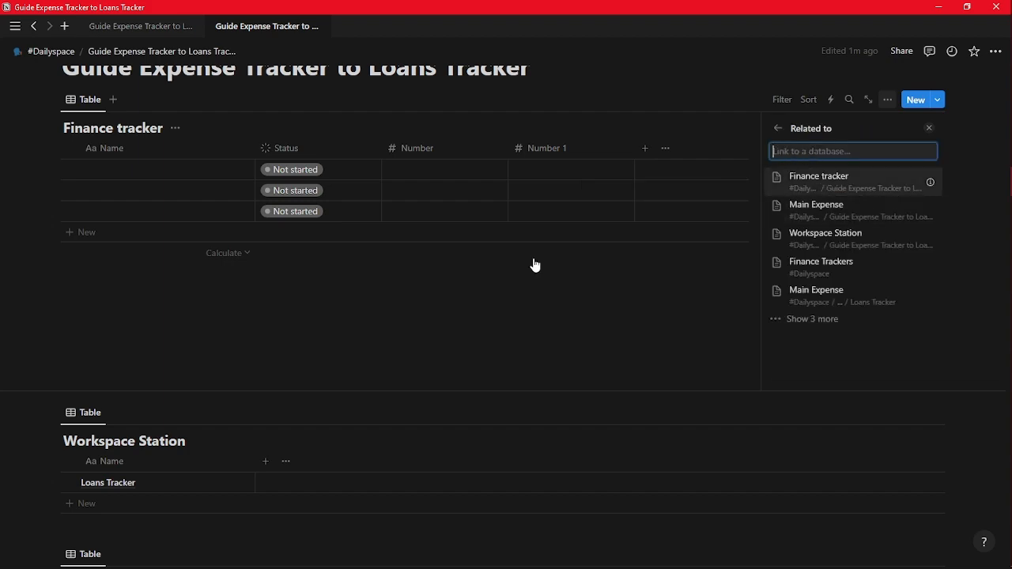
pyautogui.click(795, 213)
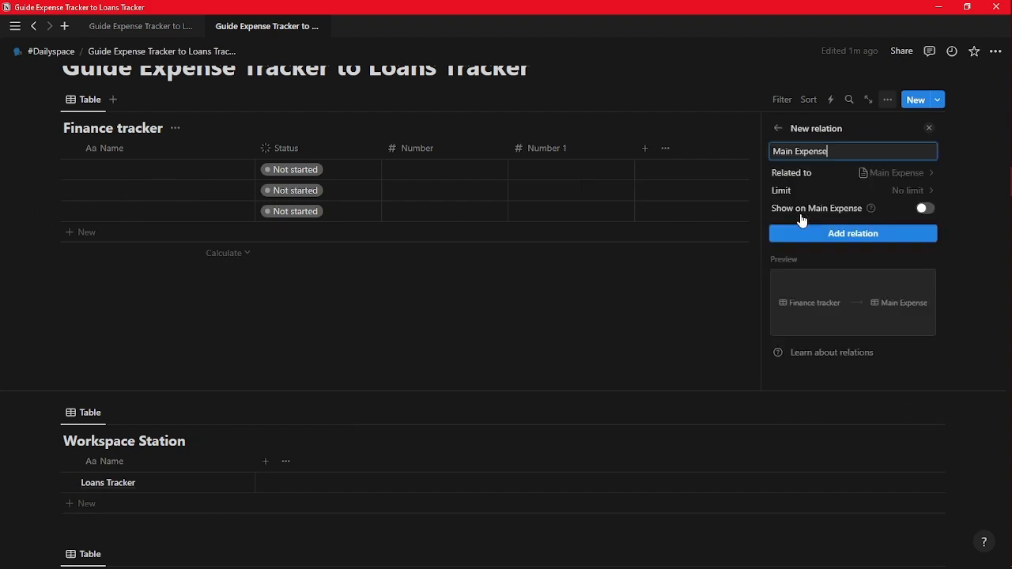
pyautogui.click(925, 208)
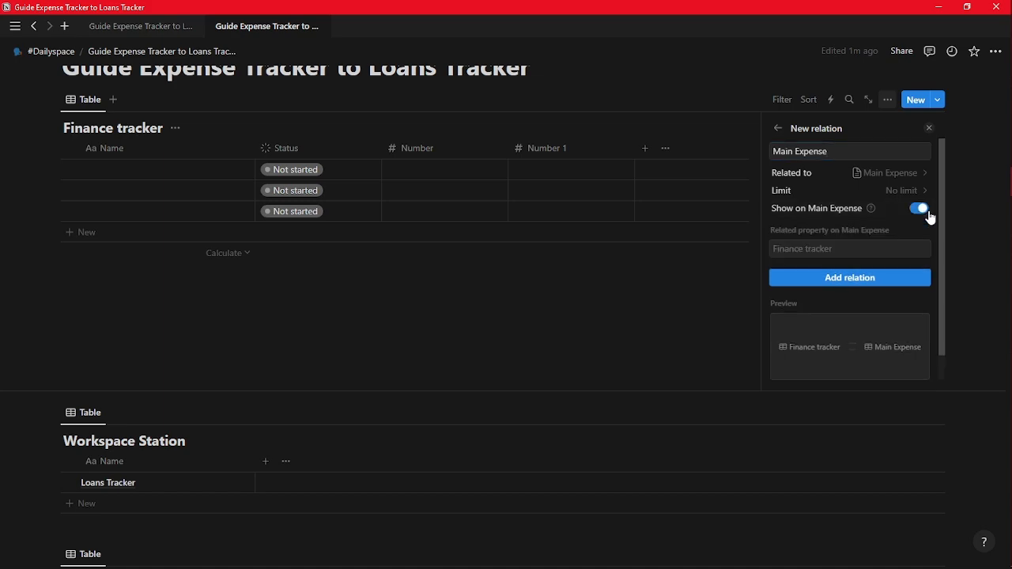
pyautogui.click(875, 285)
pyautogui.click(928, 127)
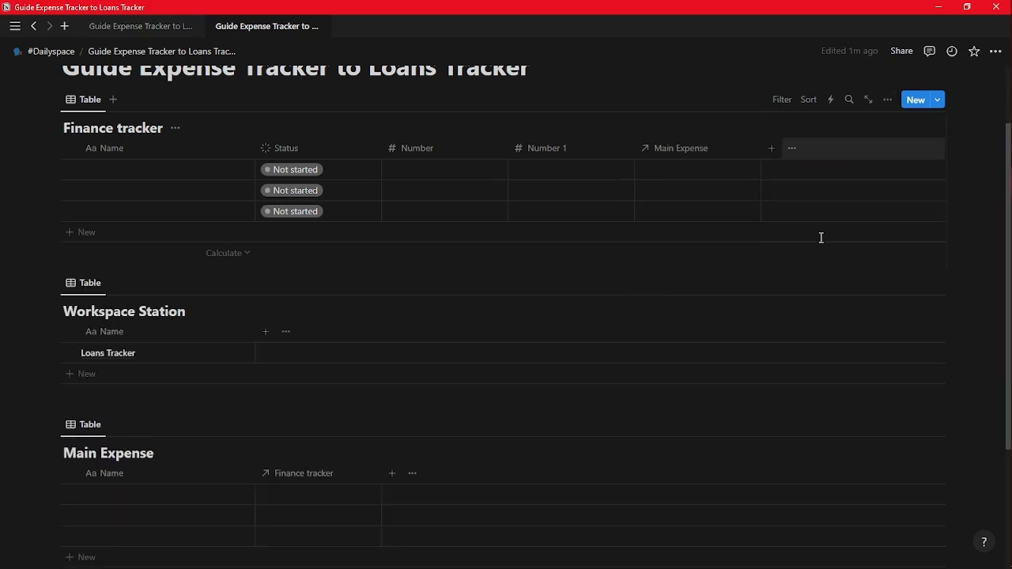
pyautogui.scroll(-3, 474, 395)
pyautogui.scroll(4, 269, 404)
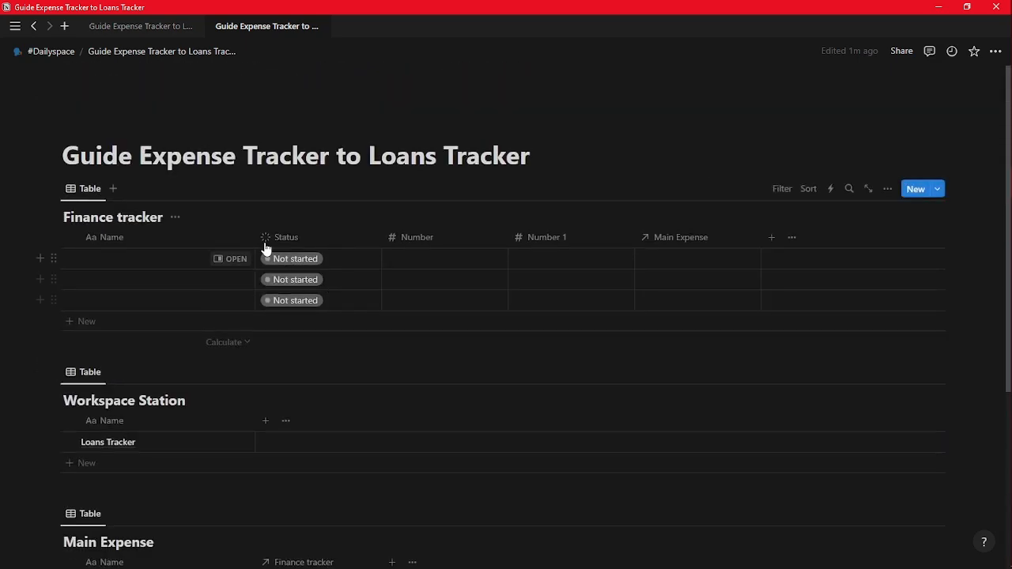
# Narrow Finance tracker's Name column slightly and rename the Number 1 property Reference No.
pyautogui.moveTo(254, 235); pyautogui.dragTo(236, 235)
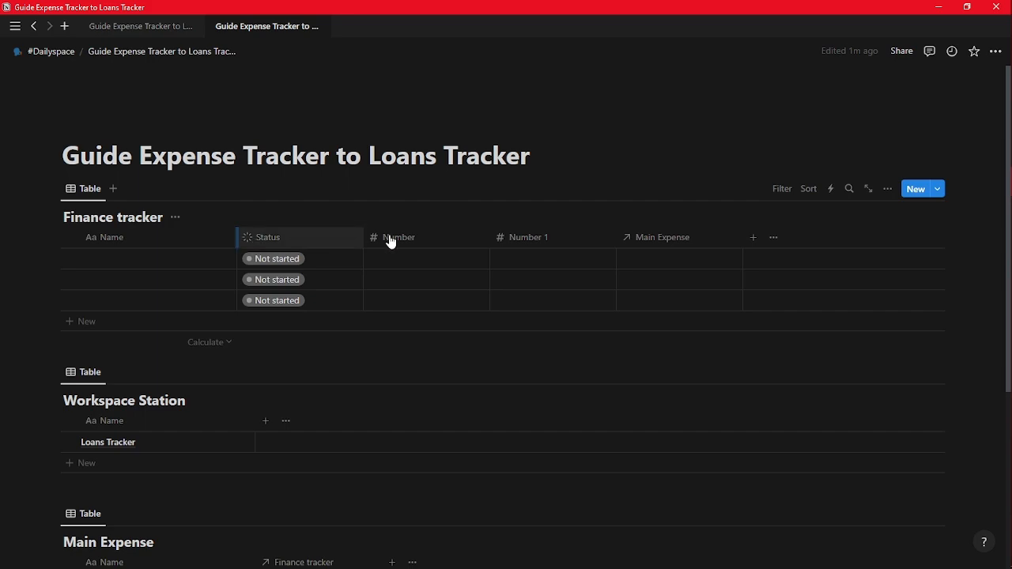
pyautogui.click(557, 240)
pyautogui.press('BackSpace')
pyautogui.press('BackSpace')
pyautogui.press('BackSpace')
pyautogui.press('BackSpace')
pyautogui.press('BackSpace')
pyautogui.press('BackSpace')
pyautogui.press('BackSpace')
pyautogui.press('BackSpace')
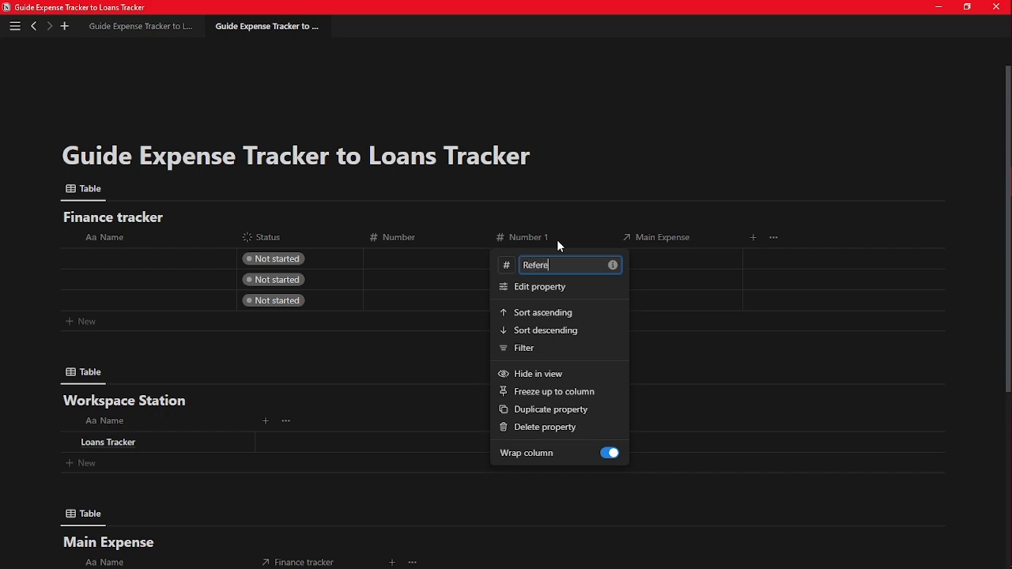
pyautogui.write('Reference No.')
pyautogui.press('Return')
# Rename Finance tracker's Number property Value, and place Value and Reference No., in that order, before Status.
pyautogui.click(438, 237)
pyautogui.press('BackSpace')
pyautogui.press('BackSpace')
pyautogui.press('BackSpace')
pyautogui.press('BackSpace')
pyautogui.press('BackSpace')
pyautogui.press('BackSpace')
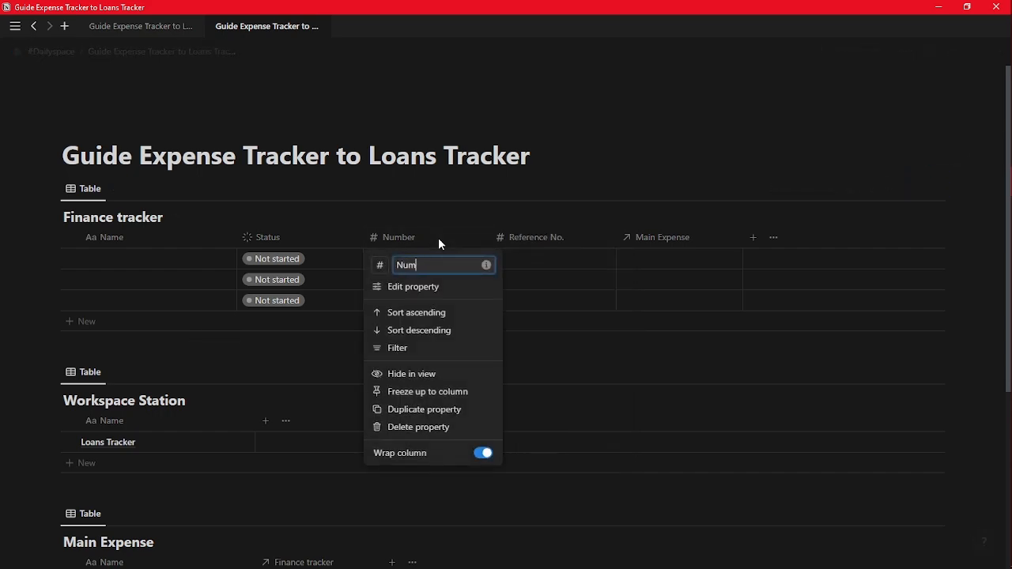
pyautogui.write('Value')
pyautogui.press('Return')
pyautogui.moveTo(411, 242); pyautogui.dragTo(310, 248)
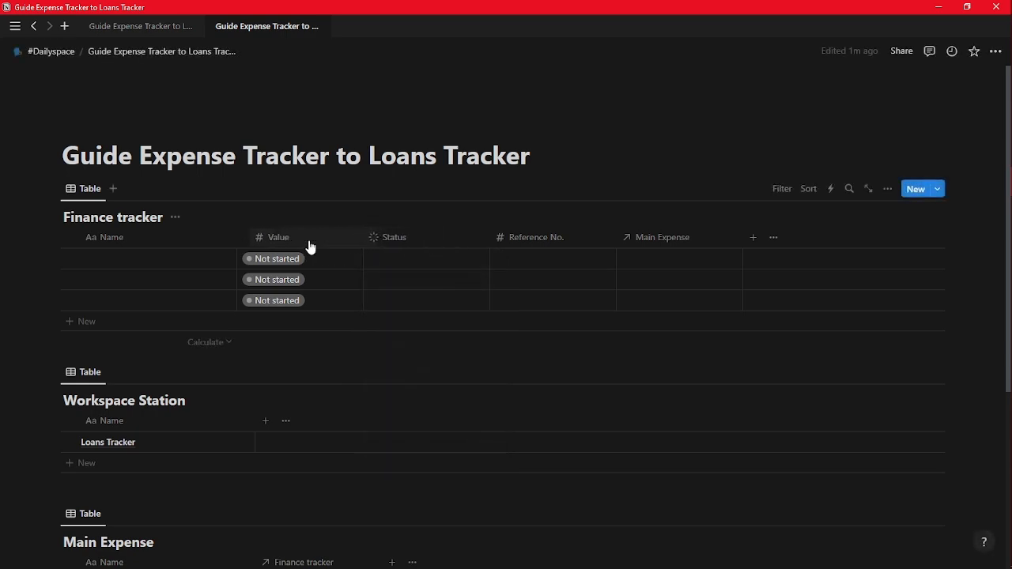
pyautogui.moveTo(519, 244); pyautogui.dragTo(398, 242)
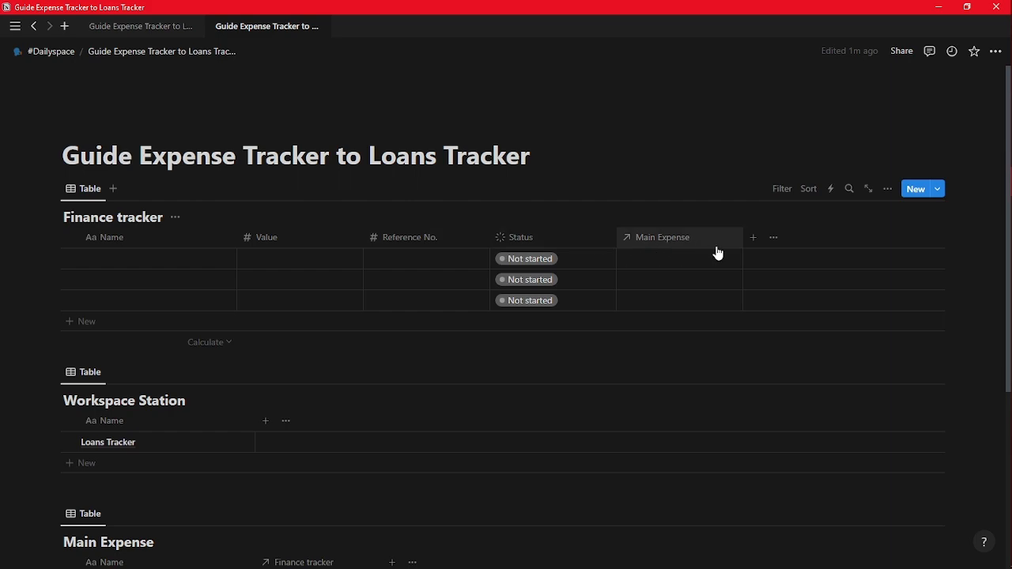
# Add a Select property to Finance tracker and move it directly after the Name column.
pyautogui.click(754, 248)
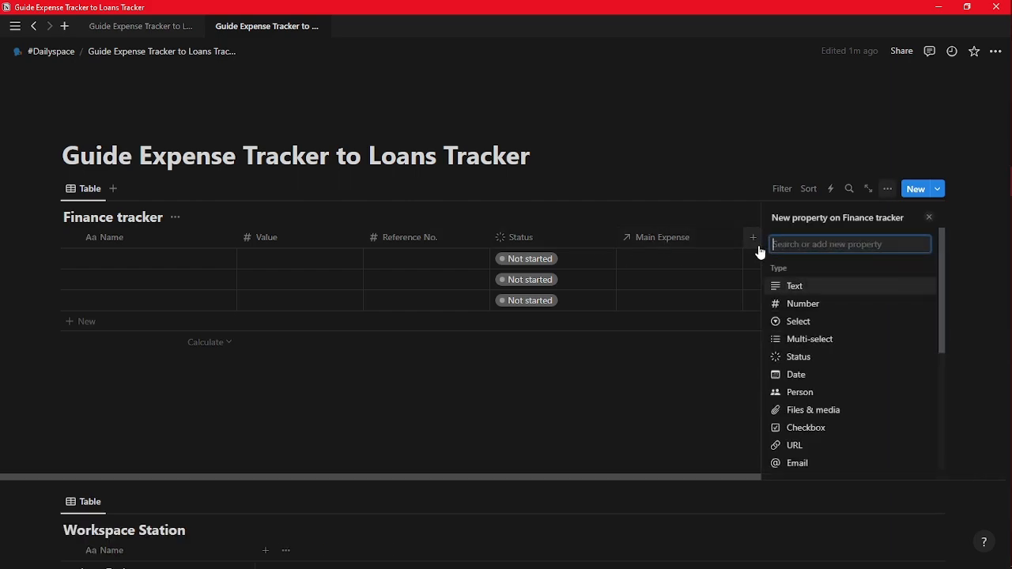
pyautogui.write('se')
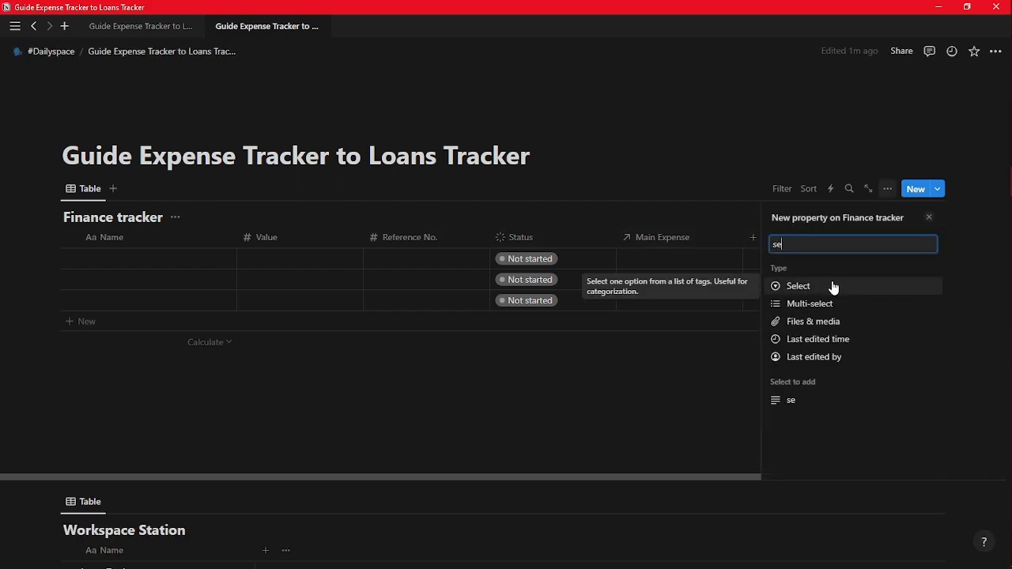
pyautogui.click(833, 286)
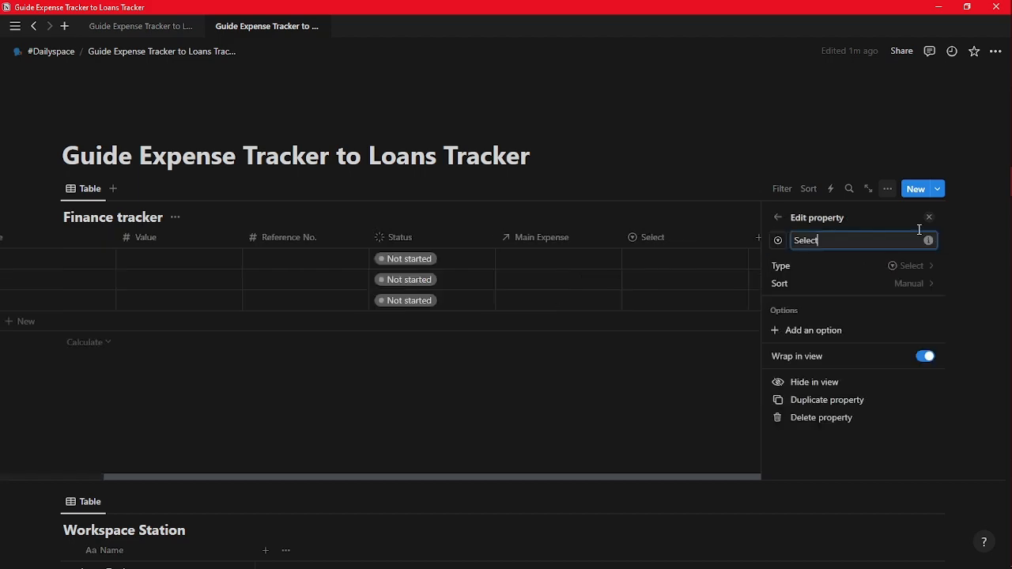
pyautogui.click(933, 223)
pyautogui.moveTo(775, 242); pyautogui.dragTo(285, 236)
# Rename Finance tracker's Select property Categories.
pyautogui.click(285, 236)
pyautogui.press('BackSpace')
pyautogui.press('BackSpace')
pyautogui.press('BackSpace')
pyautogui.press('BackSpace')
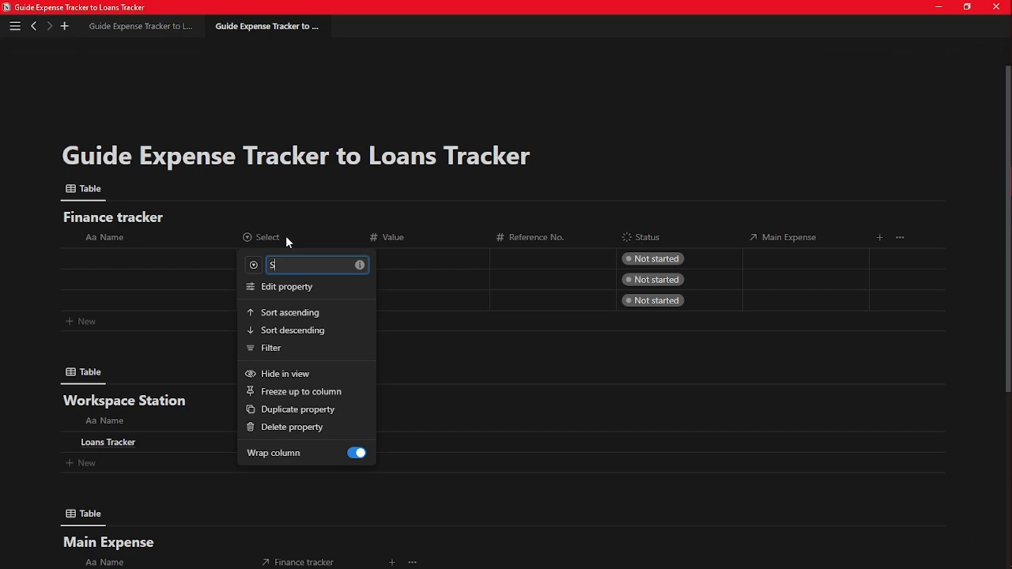
pyautogui.write('Categories')
pyautogui.press('Return')
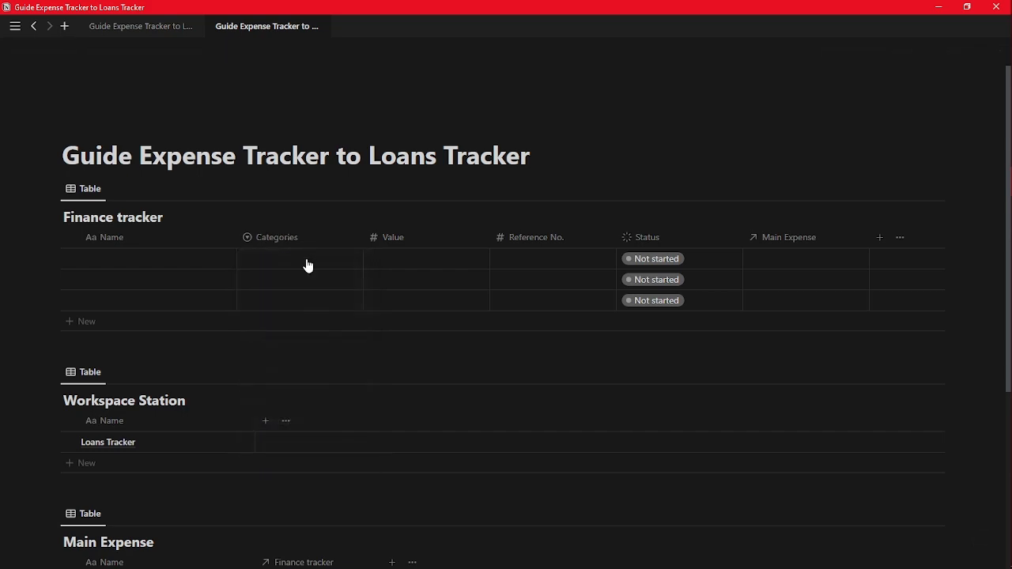
# Create the Categories options Loans in the first Finance tracker row and Others in the second row.
pyautogui.click(307, 261)
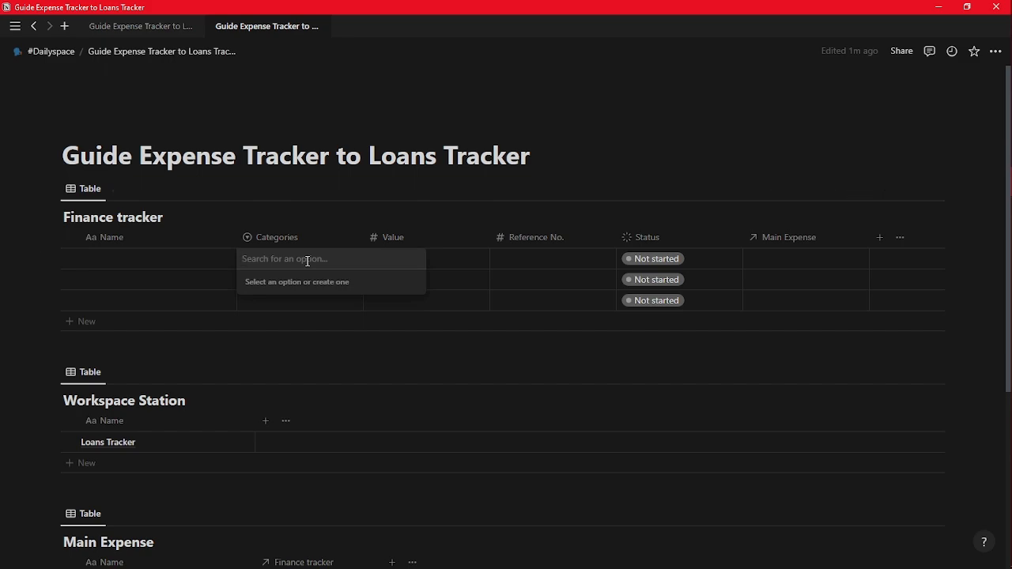
pyautogui.write('Loans')
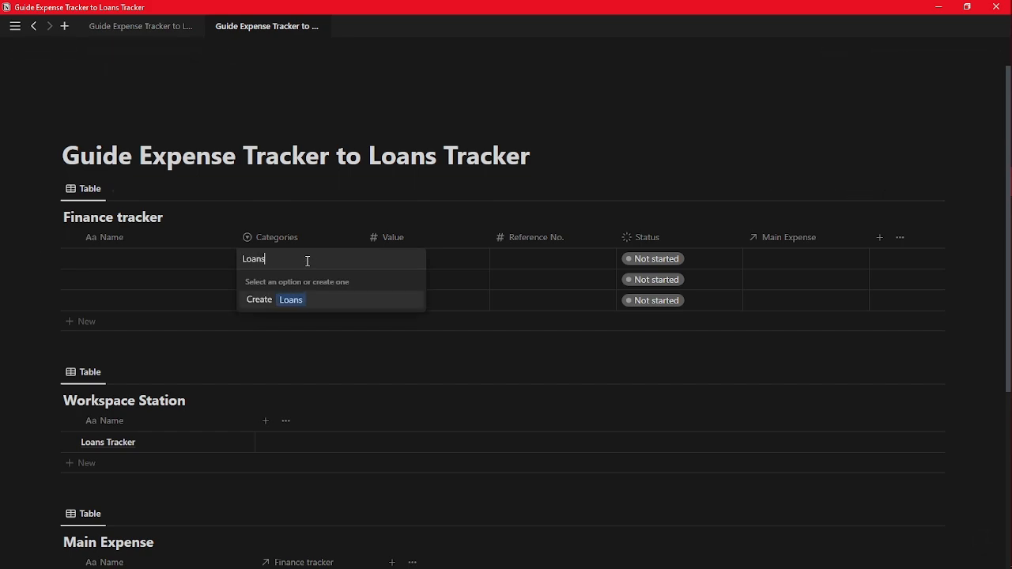
pyautogui.press('Return')
pyautogui.write('Others')
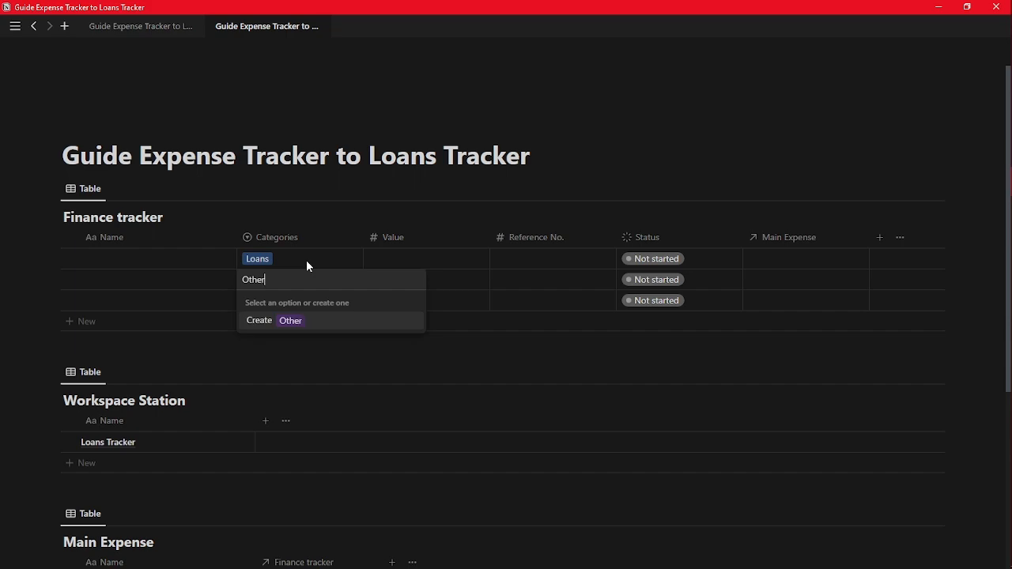
pyautogui.press('Return')
# Replace the first Finance tracker row's category with a new option named Bilss.
pyautogui.click(290, 268)
pyautogui.write('Bilss')
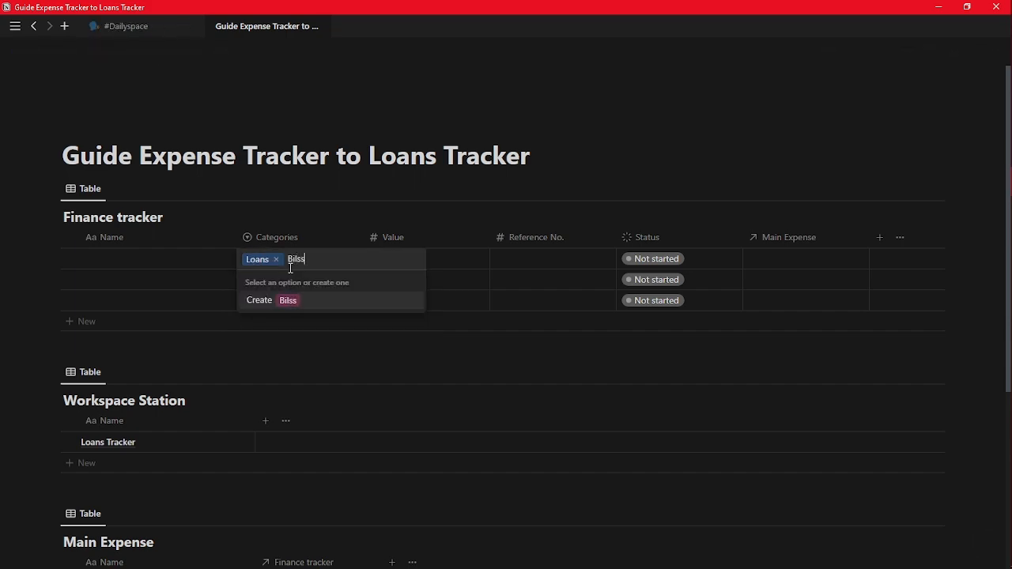
pyautogui.press('Return')
pyautogui.press('Down')
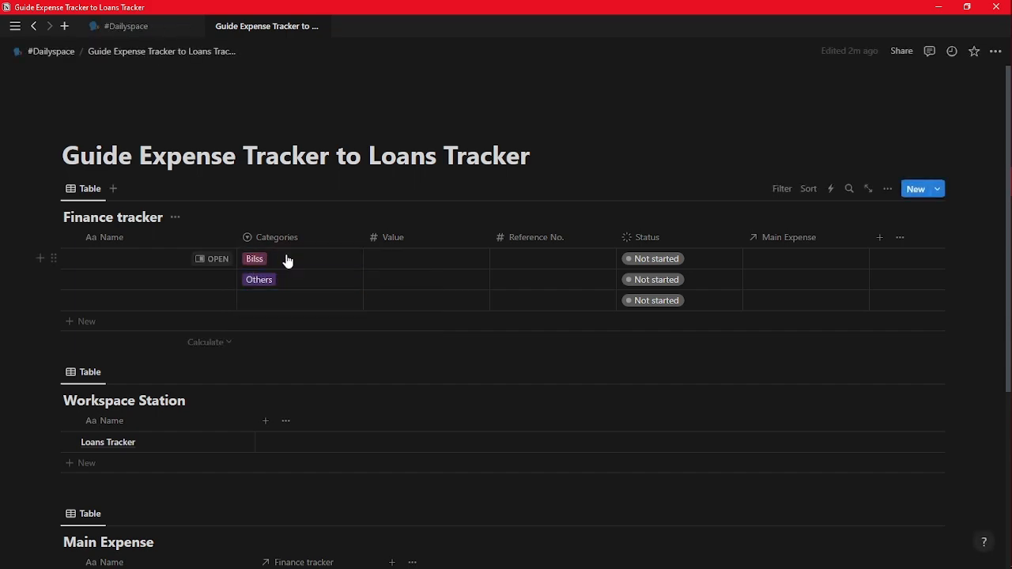
# Clear the first Finance tracker row's category and correct the spelling of the Bilss option's name.
pyautogui.click(286, 260)
pyautogui.click(276, 258)
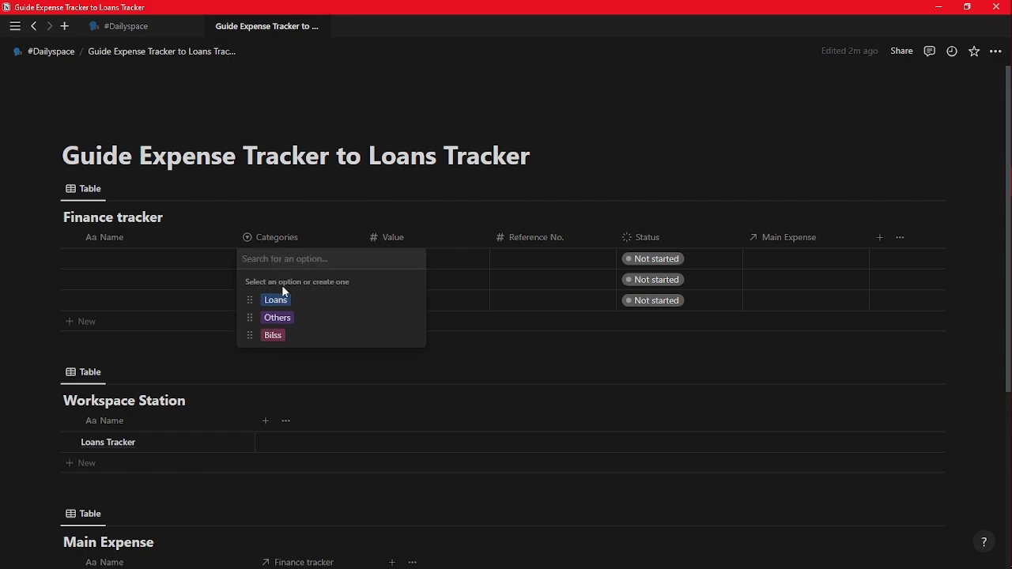
pyautogui.click(413, 336)
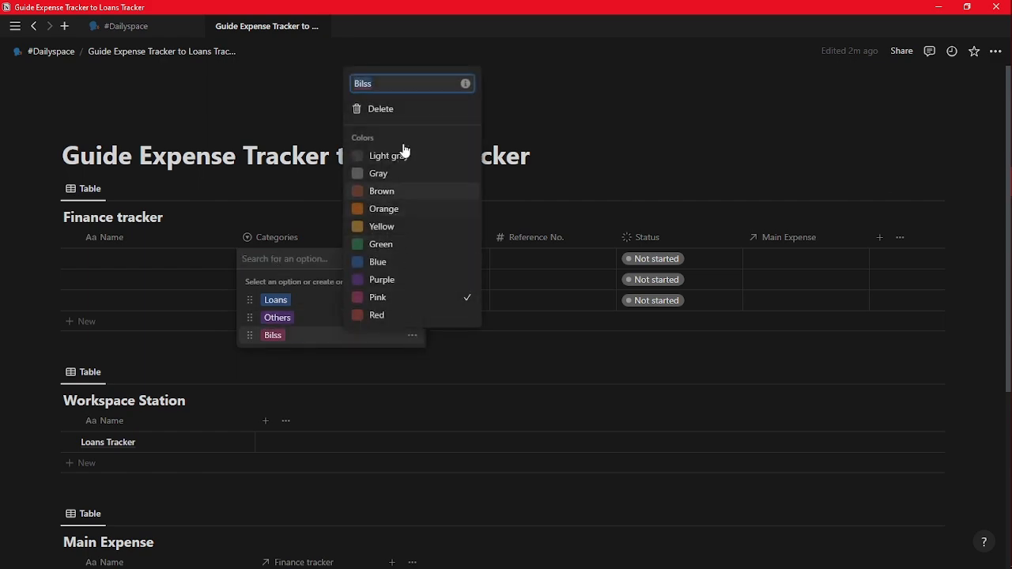
pyautogui.write('Bi')
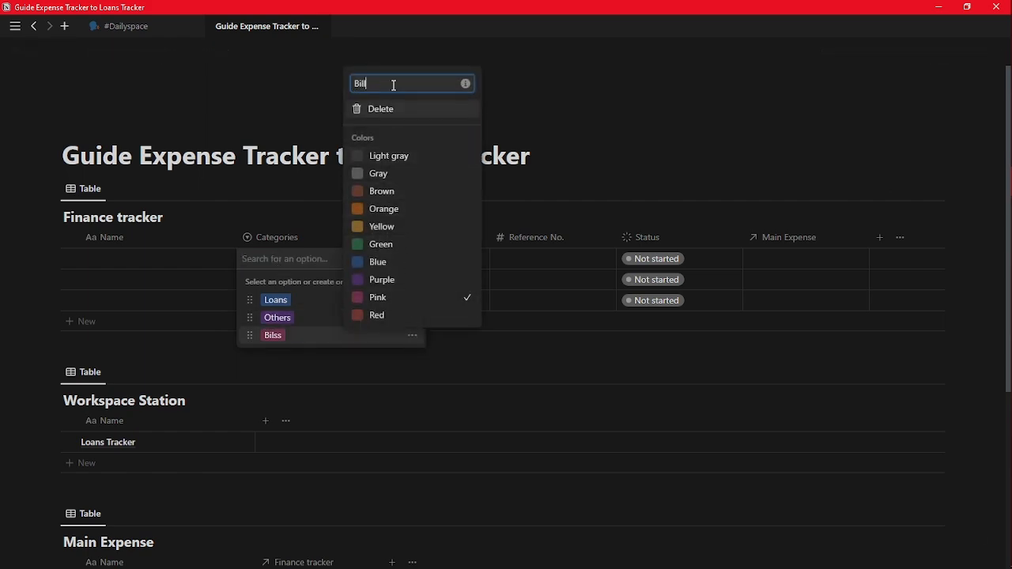
pyautogui.press('Escape')
# Create a Subscriptions option in Categories and assign it to the first Finance tracker row.
pyautogui.write('Sub')
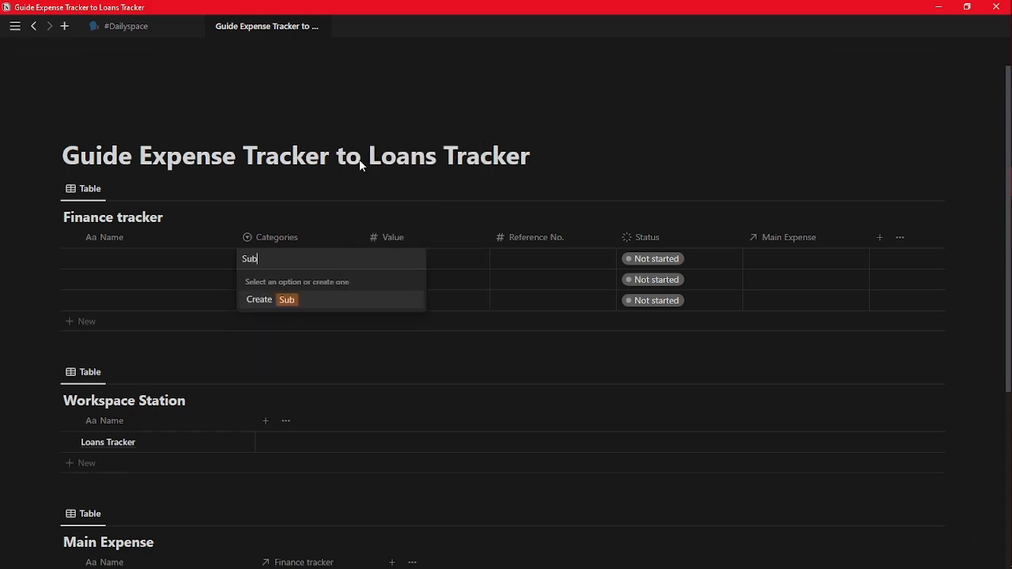
pyautogui.write('scriptions')
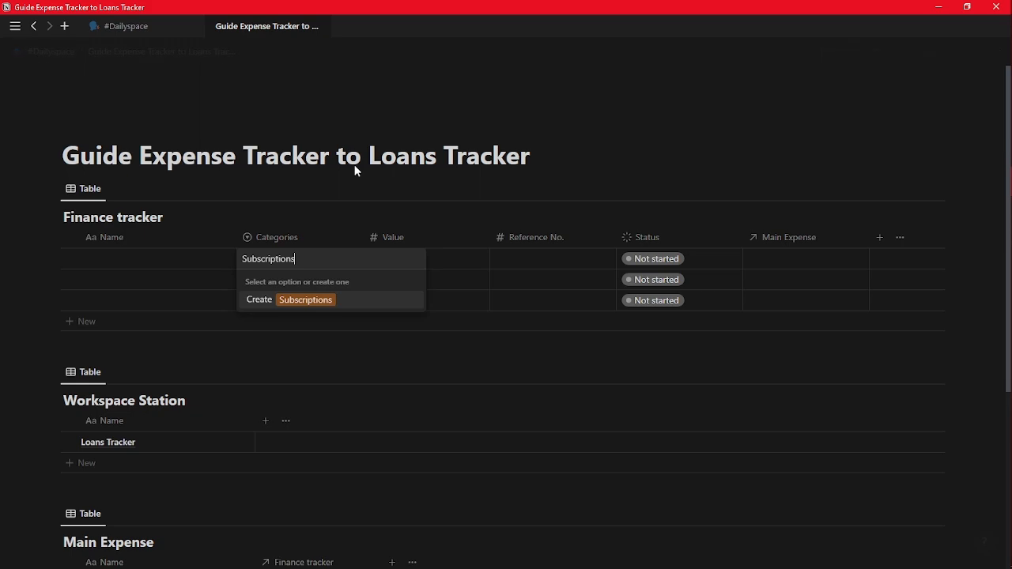
pyautogui.press('Return')
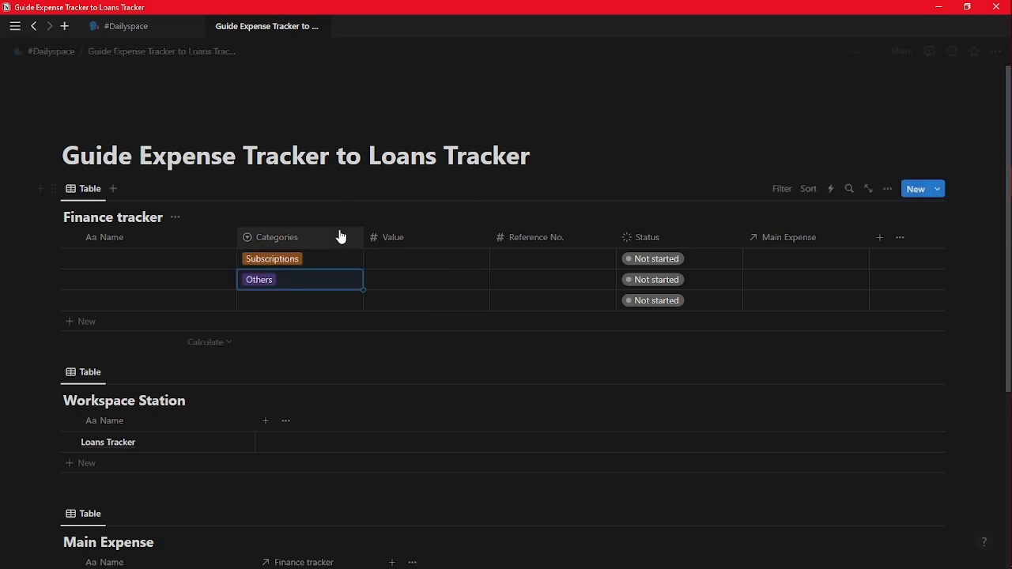
pyautogui.scroll(-3, 282, 328)
pyautogui.scroll(2, 282, 328)
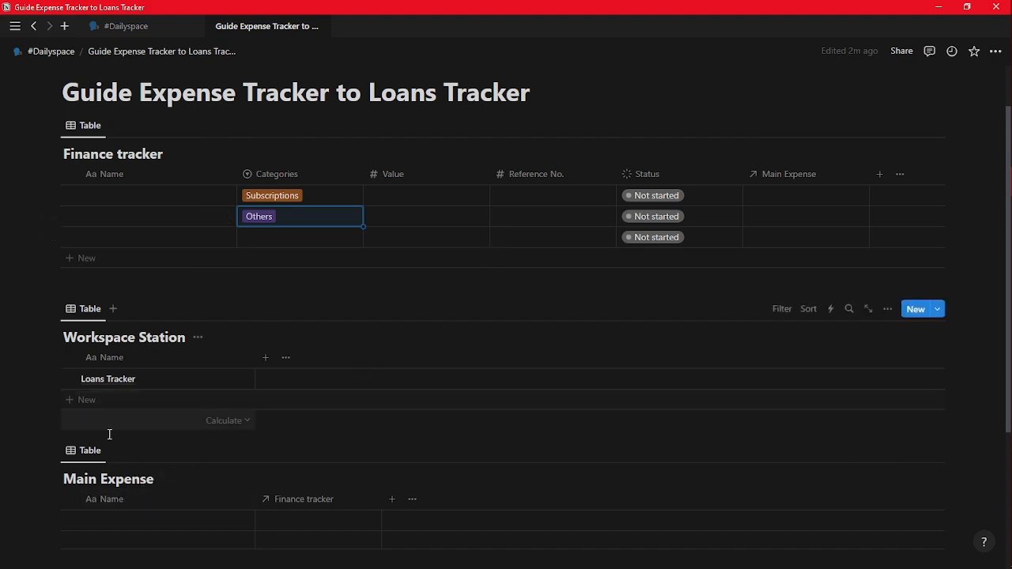
# Move the Main Expense database into the Loans Tracker page of Workspace Station and check it inside that page.
pyautogui.scroll(-3, 110, 434)
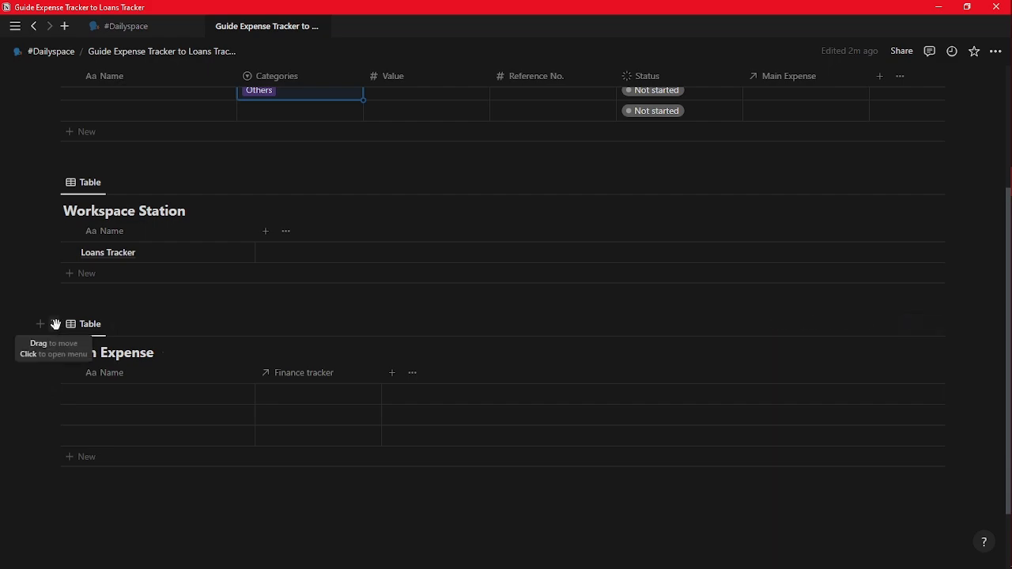
pyautogui.click(56, 324)
pyautogui.click(56, 324)
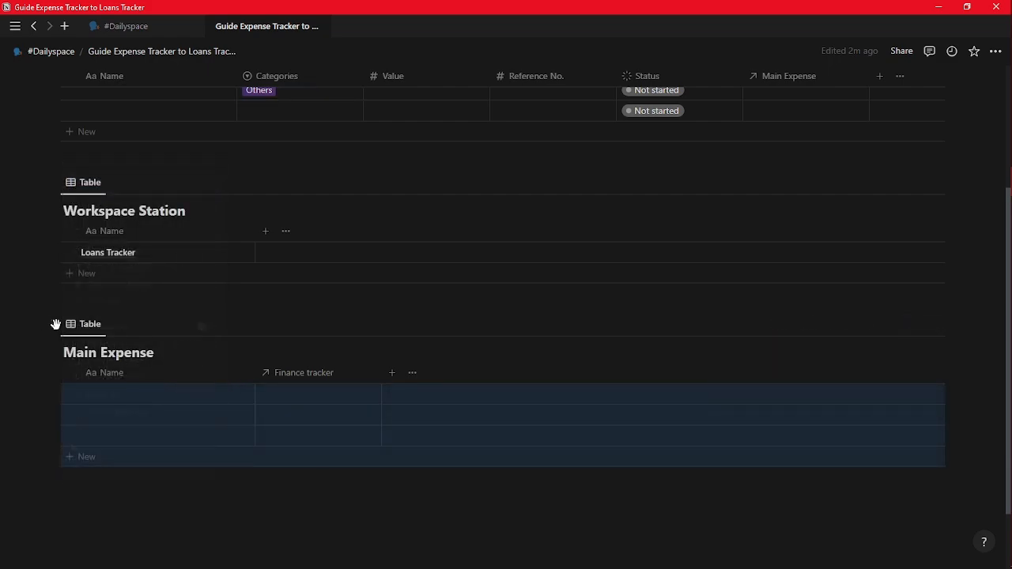
pyautogui.moveTo(56, 324); pyautogui.dragTo(166, 253)
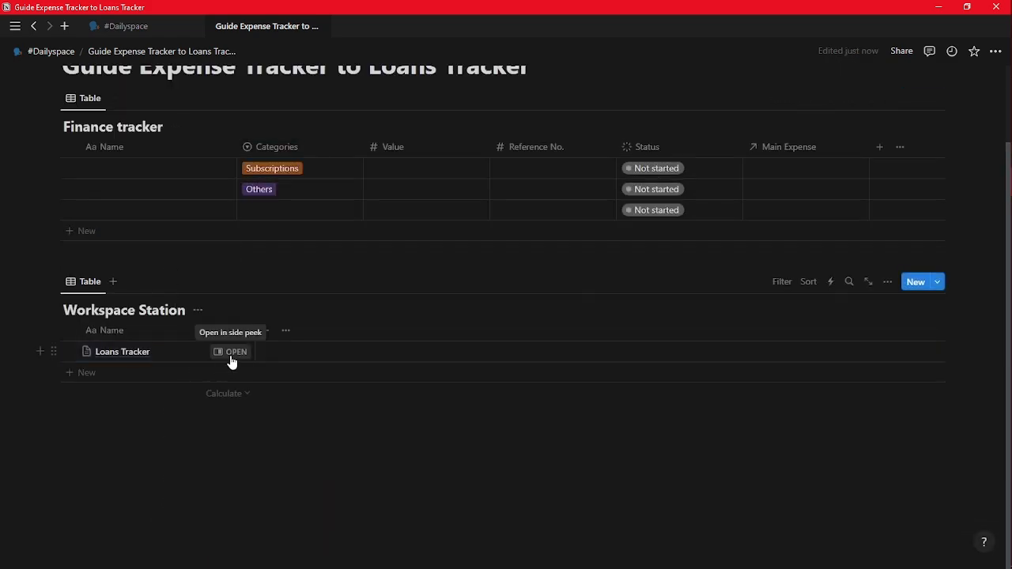
pyautogui.click(232, 362)
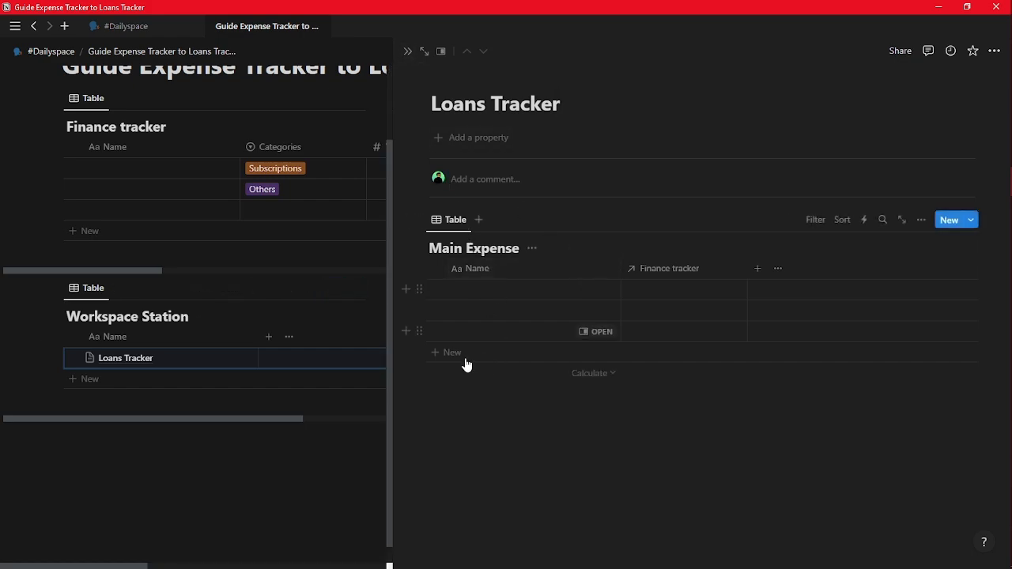
pyautogui.click(407, 51)
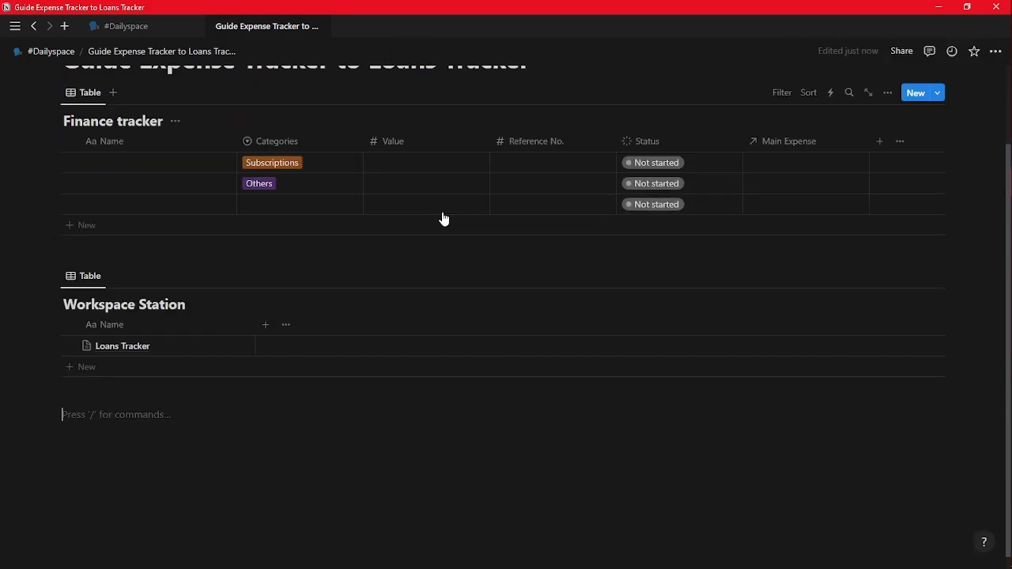
# Insert a button block directly below the page title and name it "Confirmed?".
pyautogui.click(541, 111)
pyautogui.press('Return')
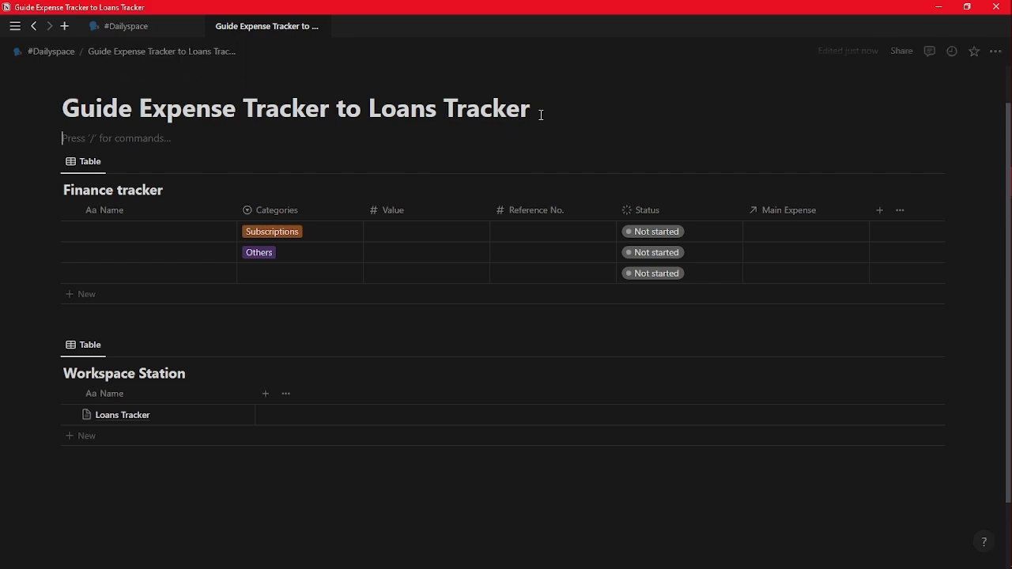
pyautogui.write('/bu')
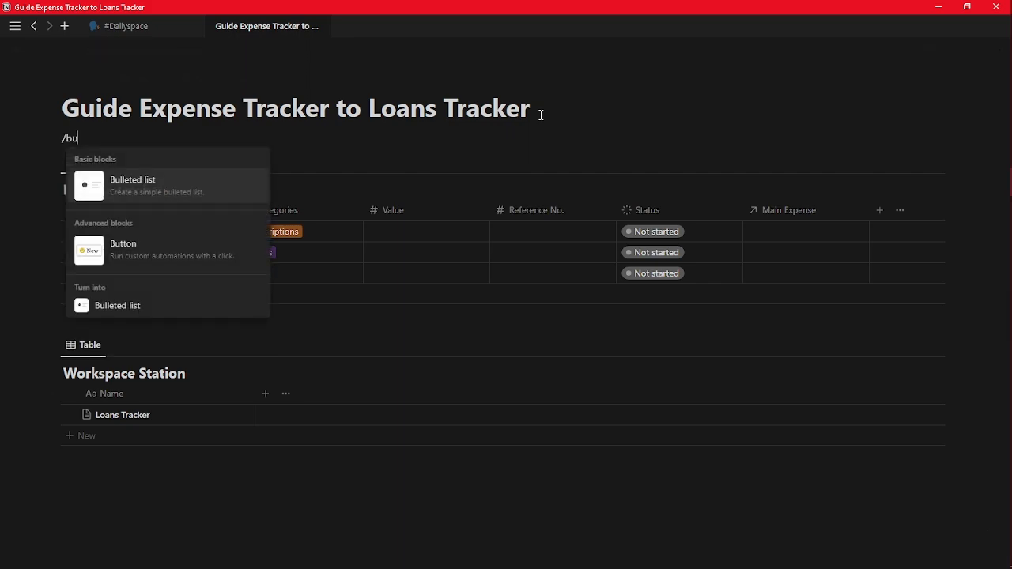
pyautogui.click(176, 248)
pyautogui.click(181, 175)
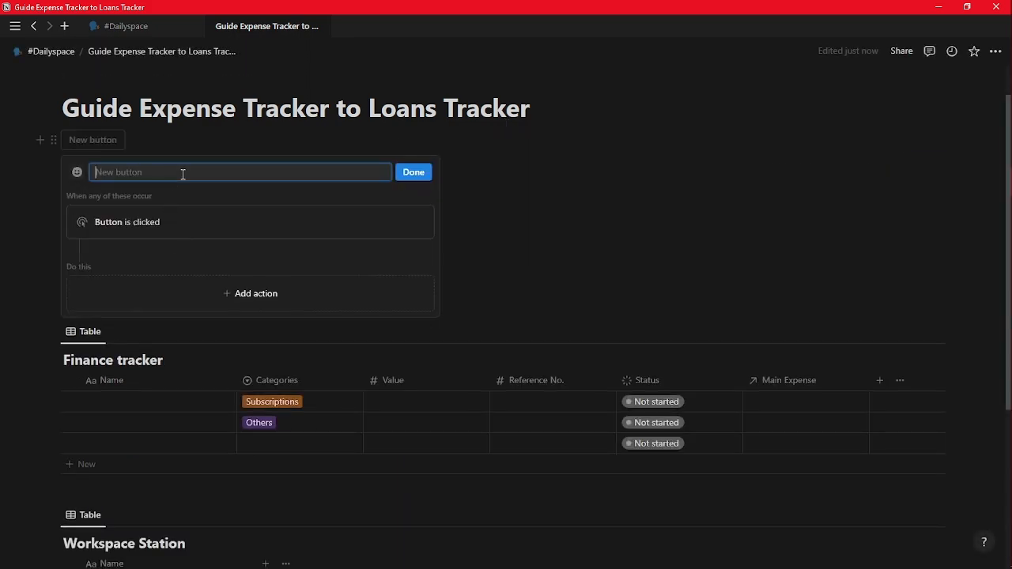
pyautogui.write('Confirmed?')
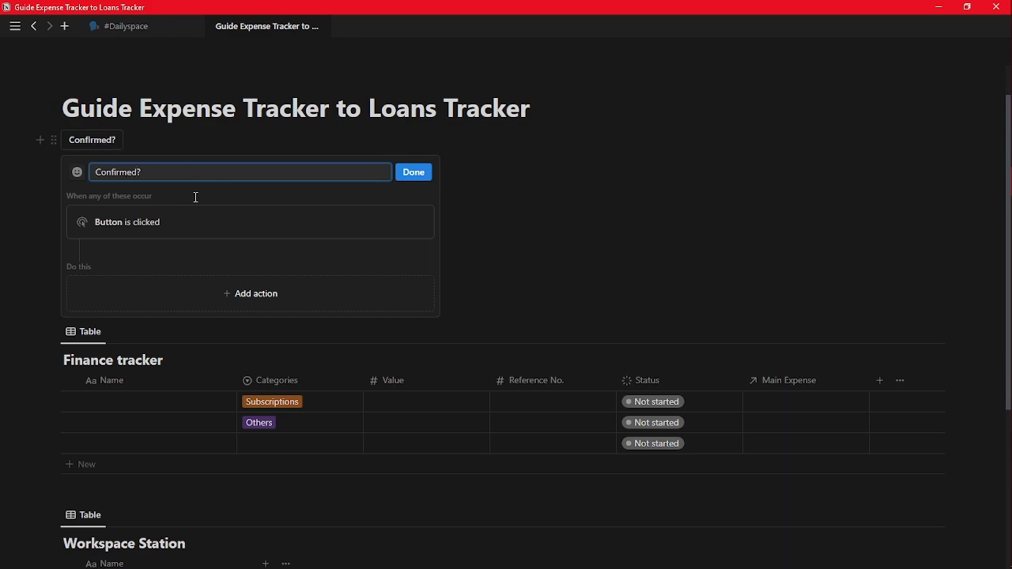
# Add an action to the Confirmed? button that adds a page to the Finance Trackers database.
pyautogui.click(231, 294)
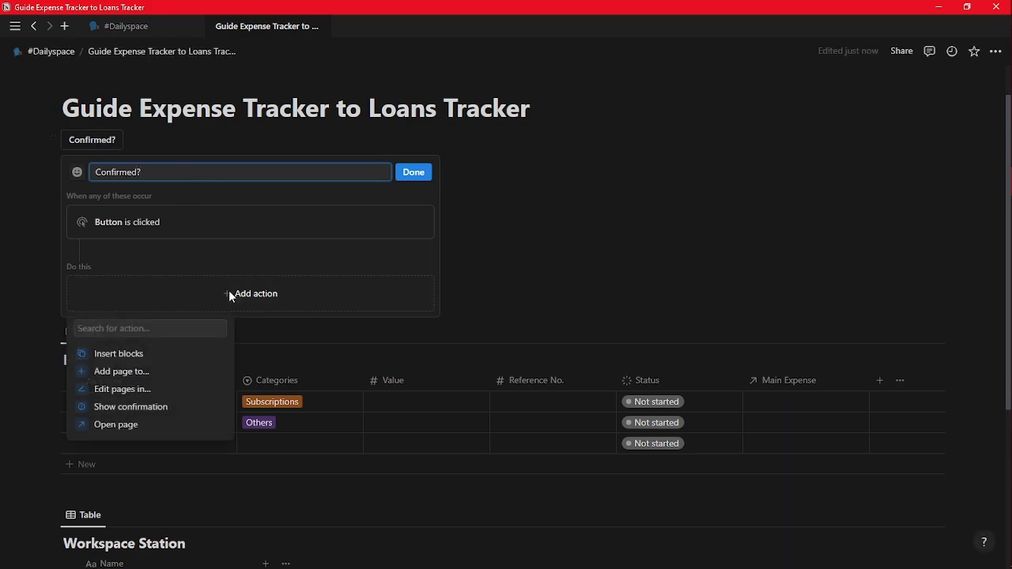
pyautogui.click(173, 378)
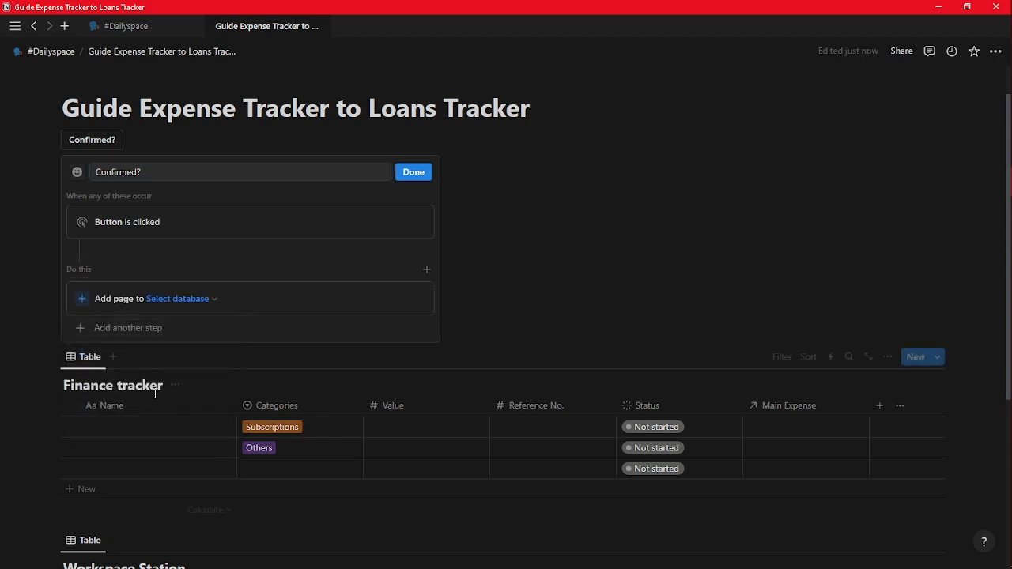
pyautogui.click(199, 301)
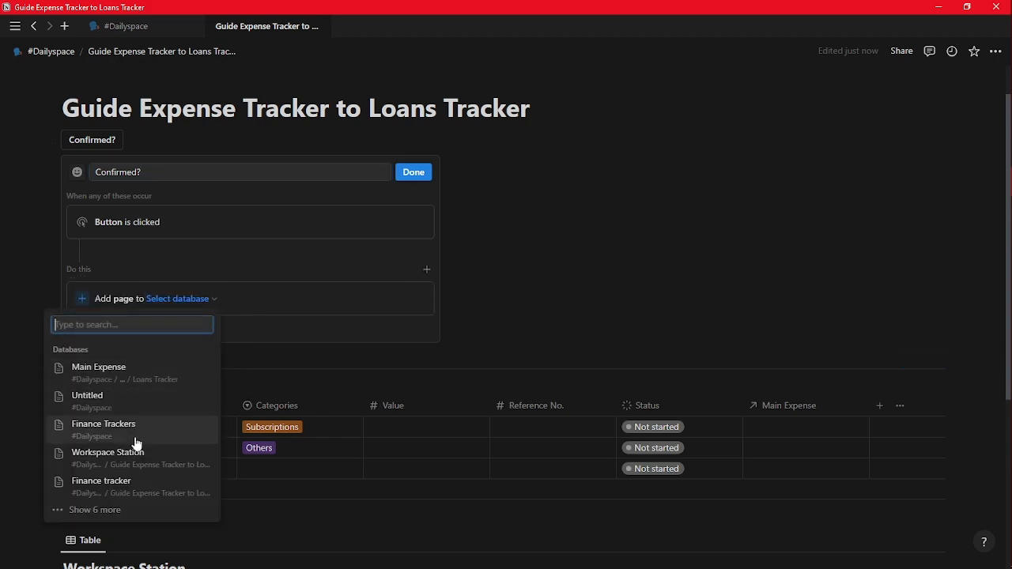
pyautogui.click(131, 431)
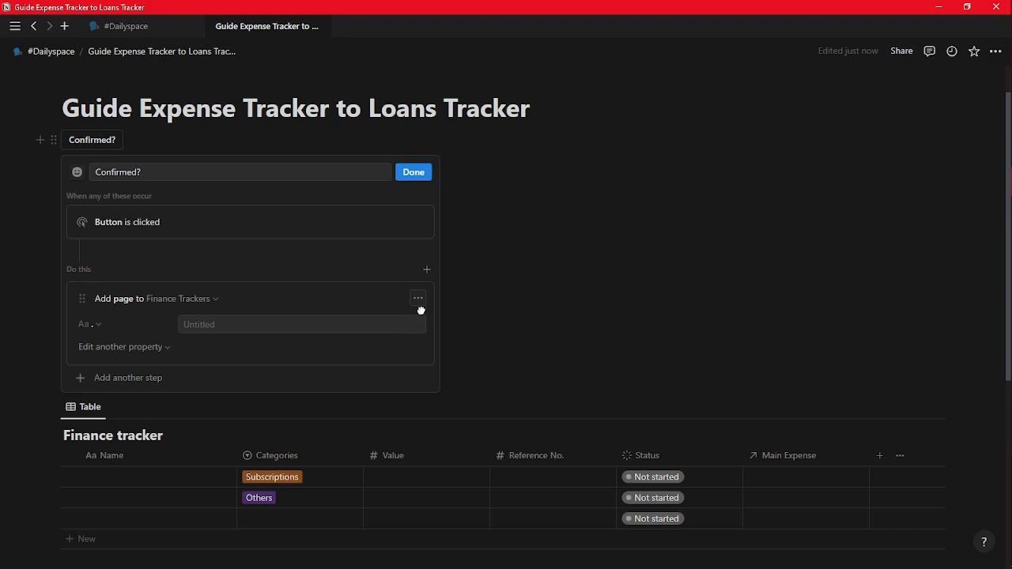
# Duplicate the button's add-page action twice below the original.
pyautogui.click(422, 304)
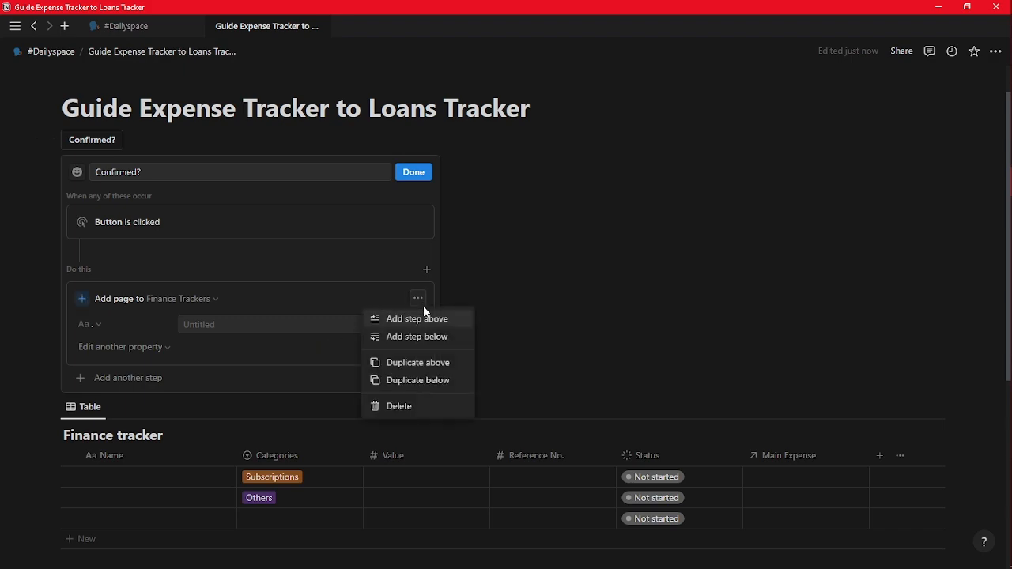
pyautogui.click(429, 382)
pyautogui.click(419, 389)
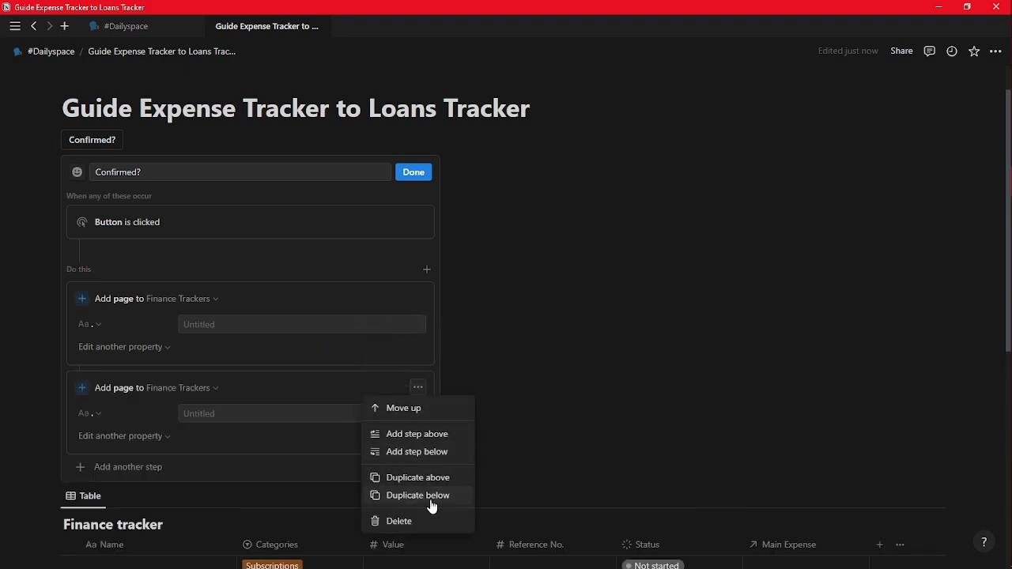
pyautogui.click(429, 497)
# Add an action that edits pages in the Finance Trackers database and move it above the three add-page actions.
pyautogui.scroll(-1, 310, 318)
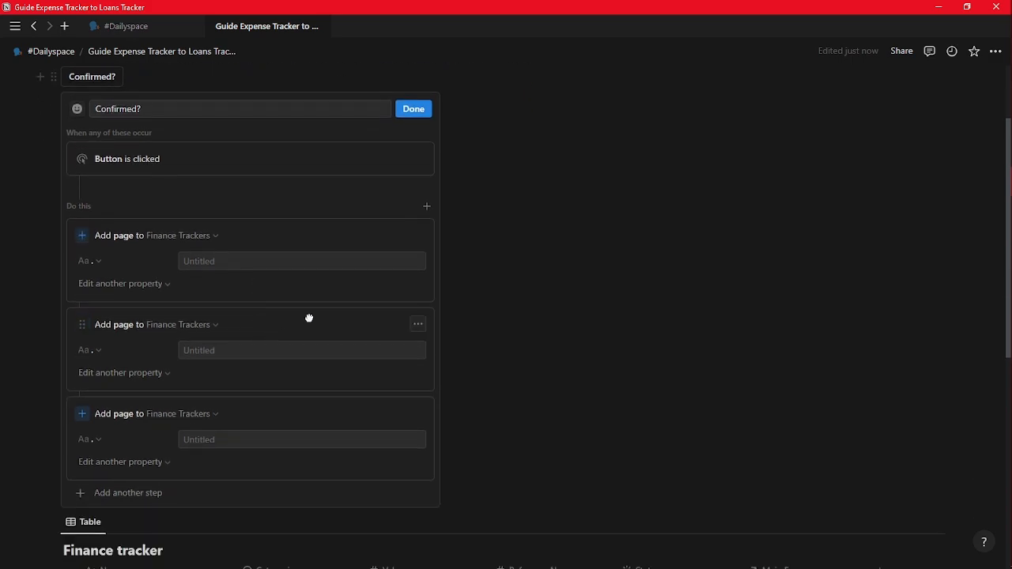
pyautogui.click(427, 207)
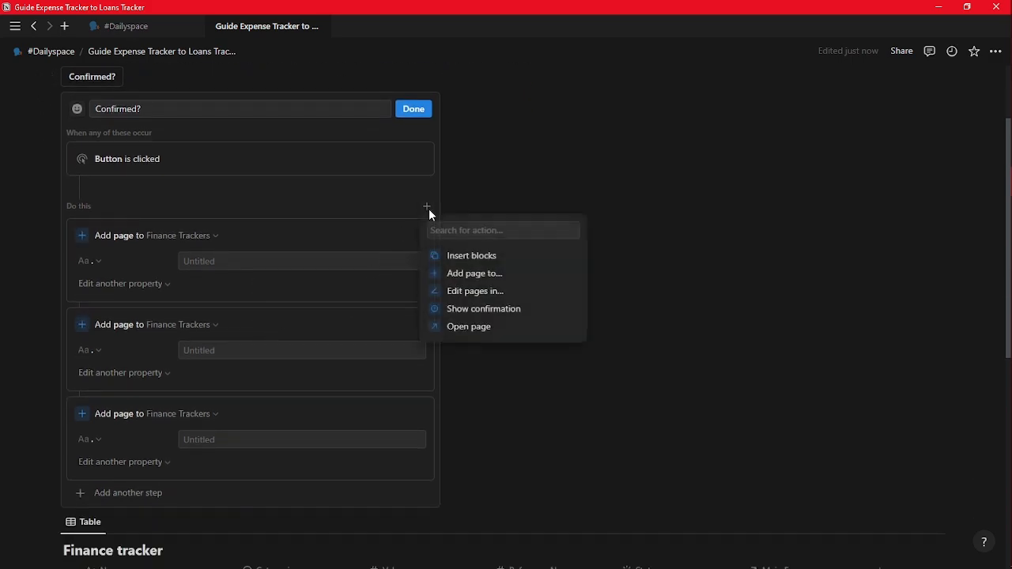
pyautogui.click(471, 292)
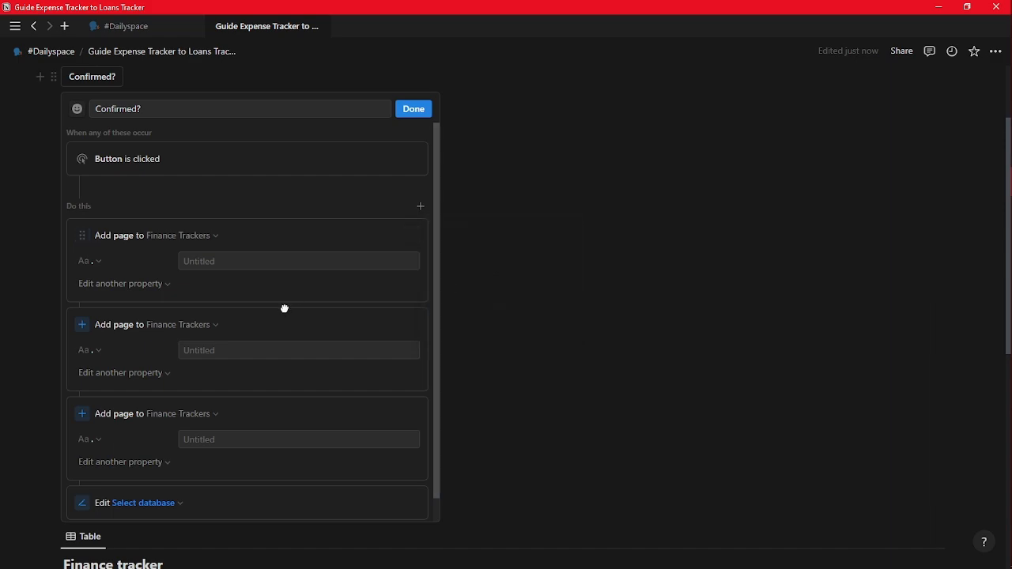
pyautogui.click(162, 503)
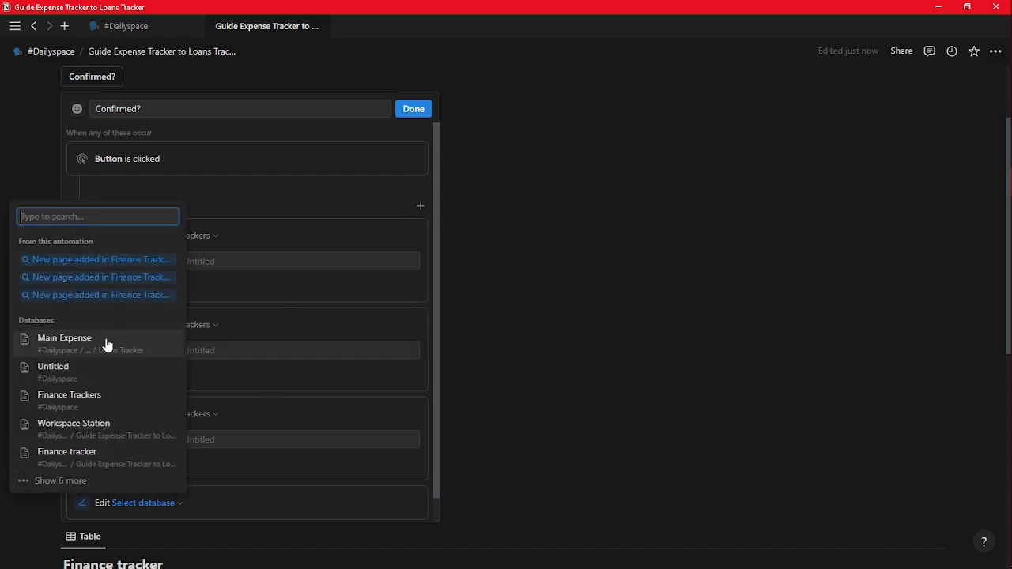
pyautogui.click(106, 393)
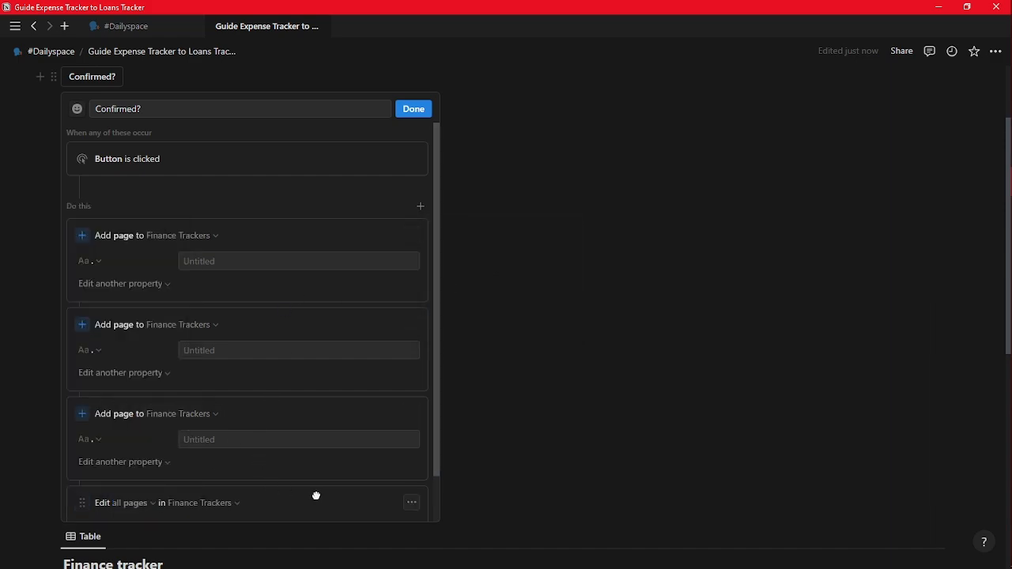
pyautogui.moveTo(316, 496); pyautogui.dragTo(289, 213)
# Make the edit-pages action set the Status property to Done.
pyautogui.click(138, 261)
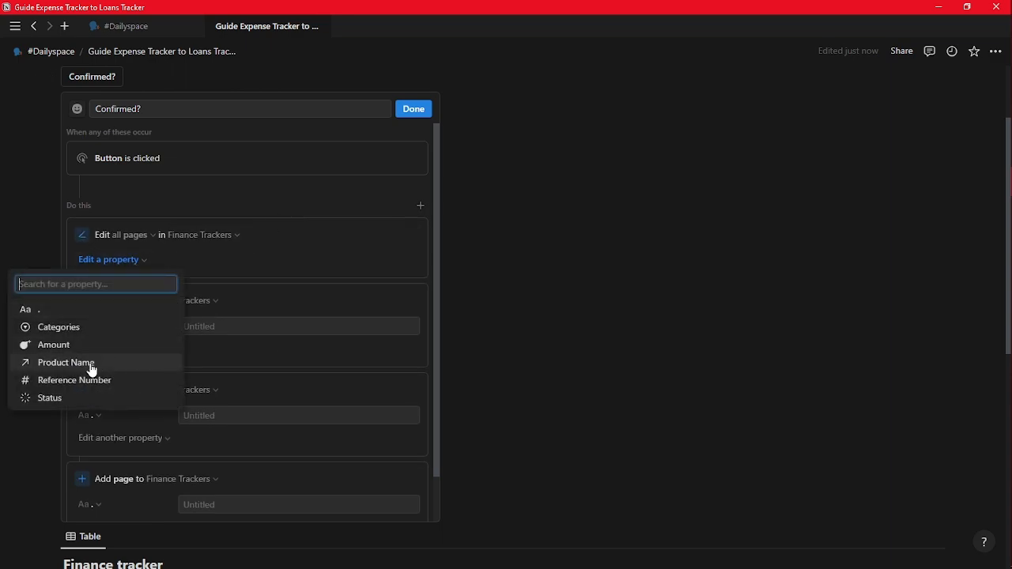
pyautogui.click(84, 398)
pyautogui.click(224, 261)
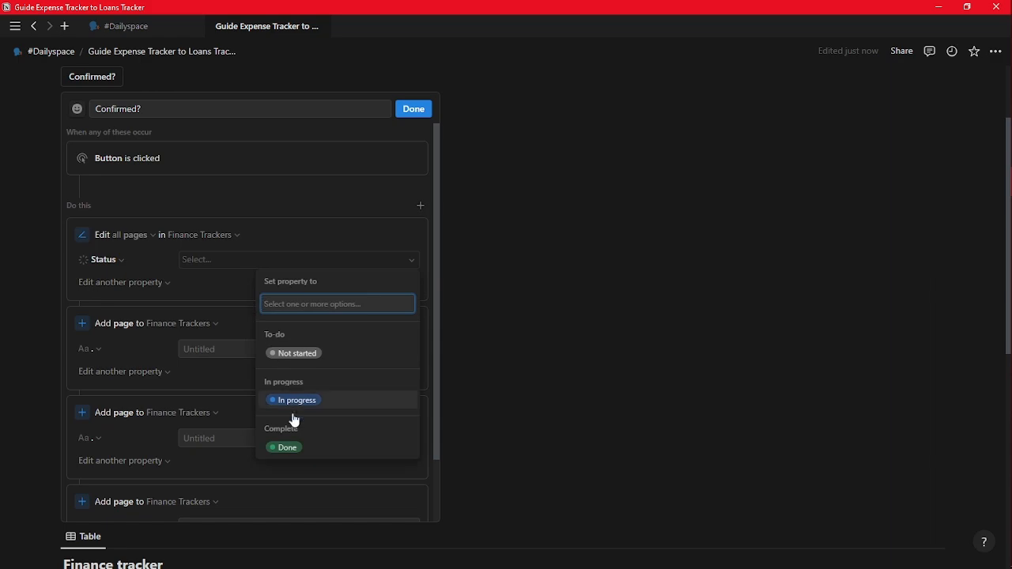
pyautogui.click(292, 442)
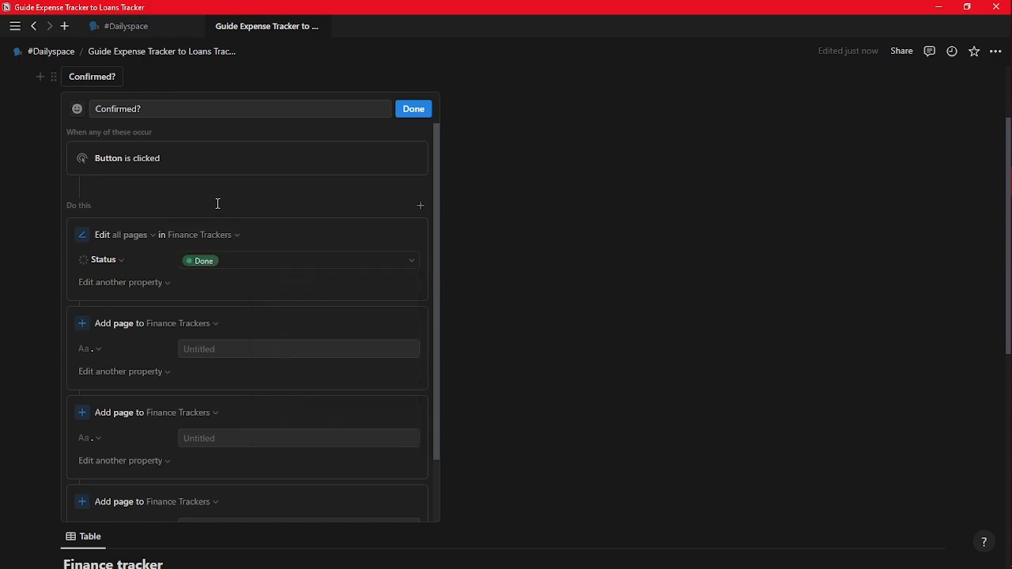
# Filter the edit-pages action to pages whose Status is Not started.
pyautogui.click(127, 237)
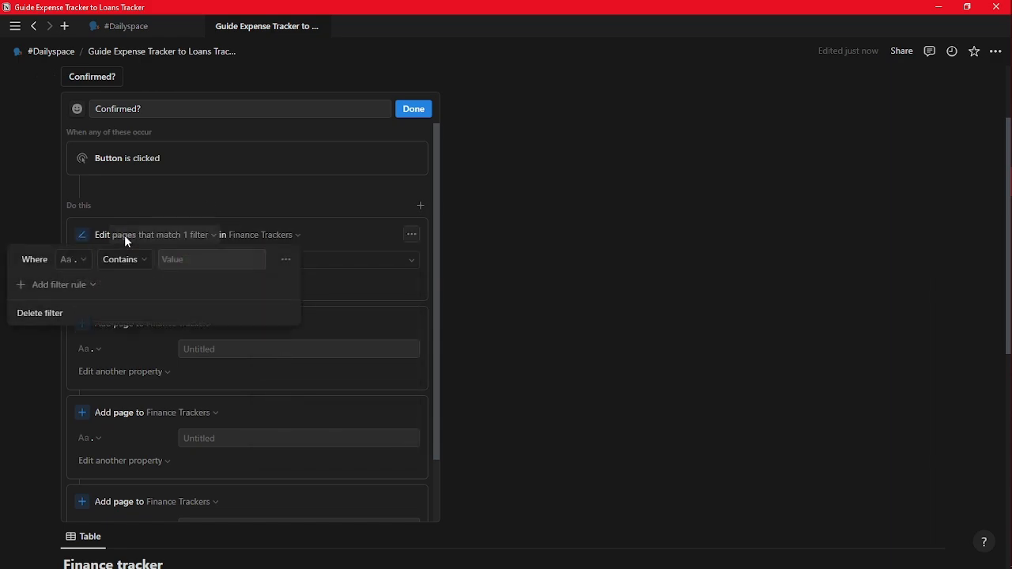
pyautogui.click(79, 267)
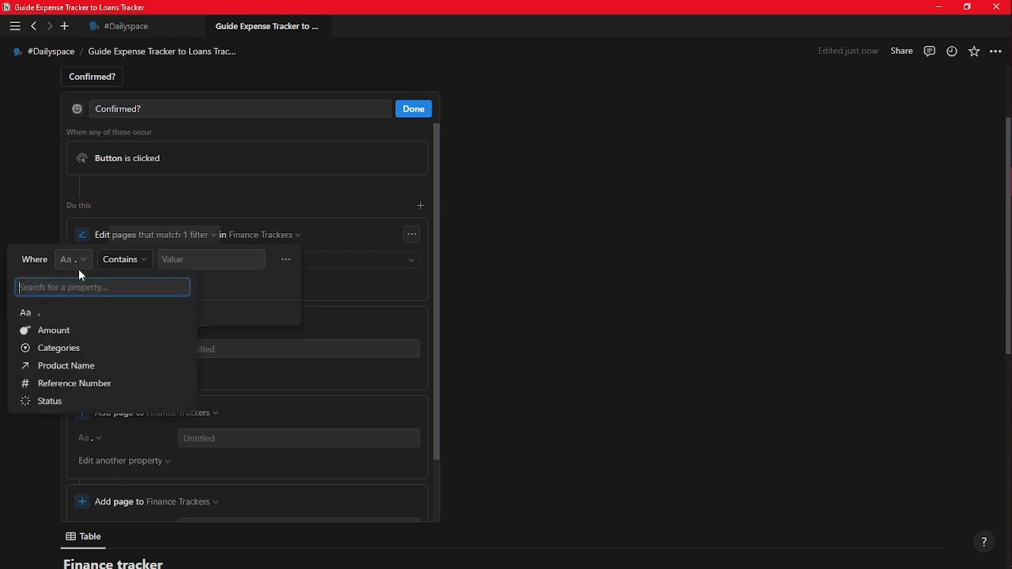
pyautogui.click(84, 398)
pyautogui.click(195, 261)
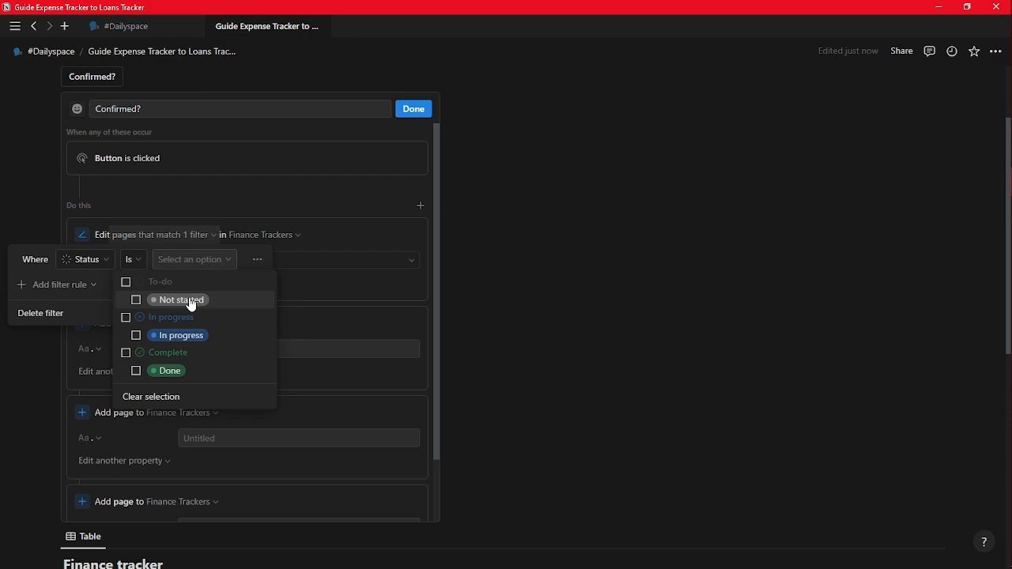
pyautogui.click(192, 299)
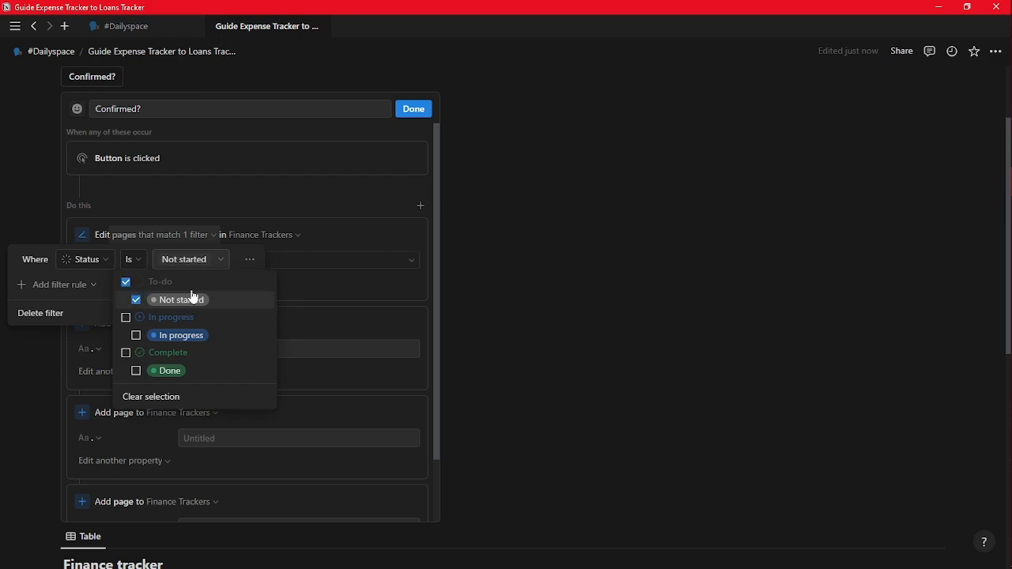
pyautogui.click(316, 236)
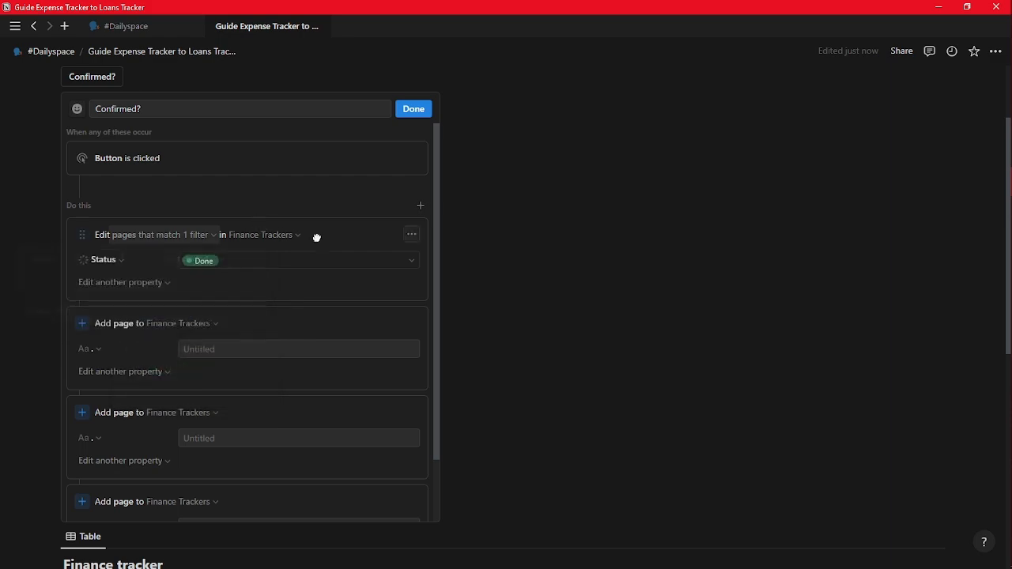
# Give the Confirmed? button a plus icon and finish its configuration.
pyautogui.scroll(-1, 232, 287)
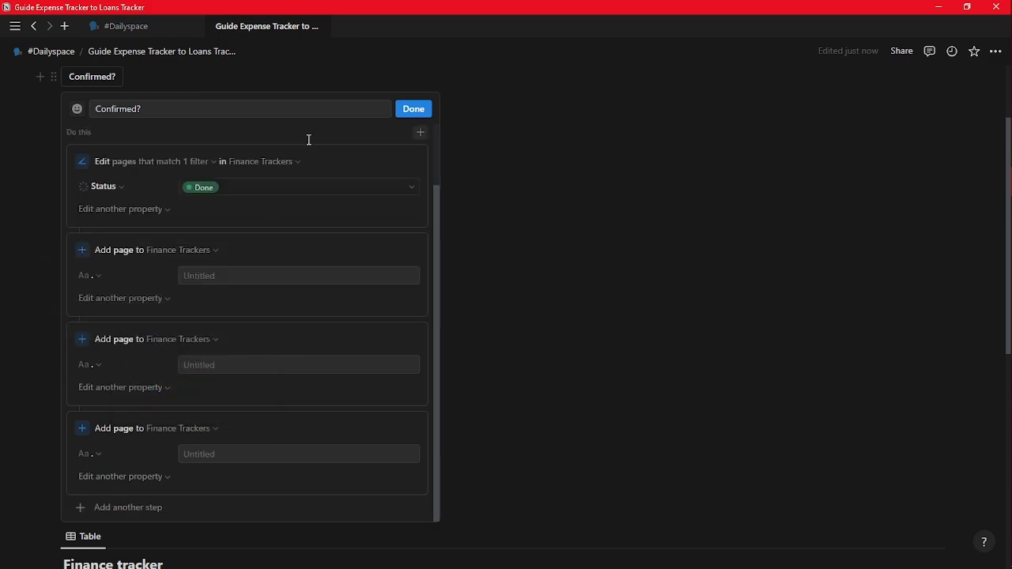
pyautogui.click(75, 111)
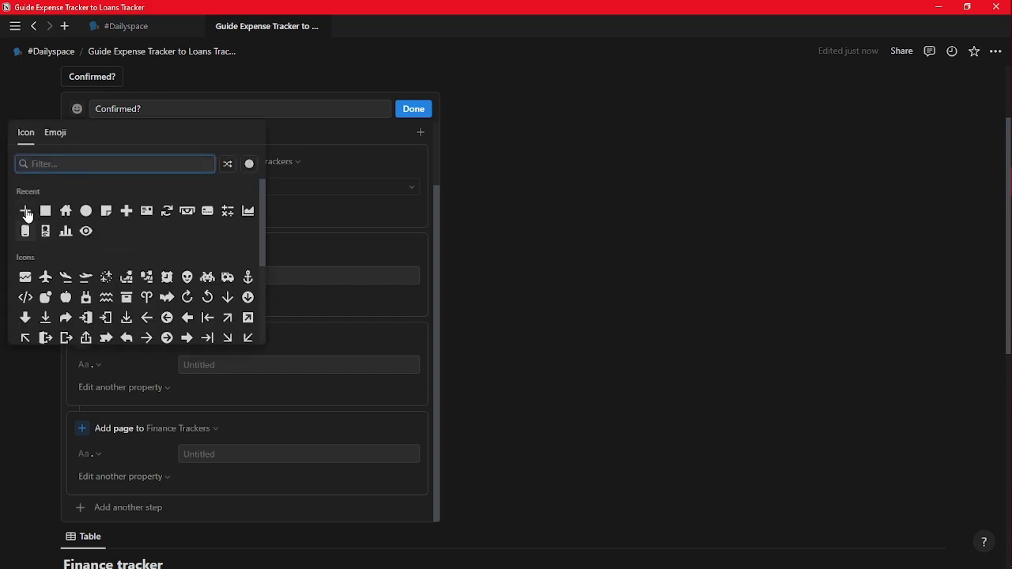
pyautogui.click(28, 211)
pyautogui.click(414, 110)
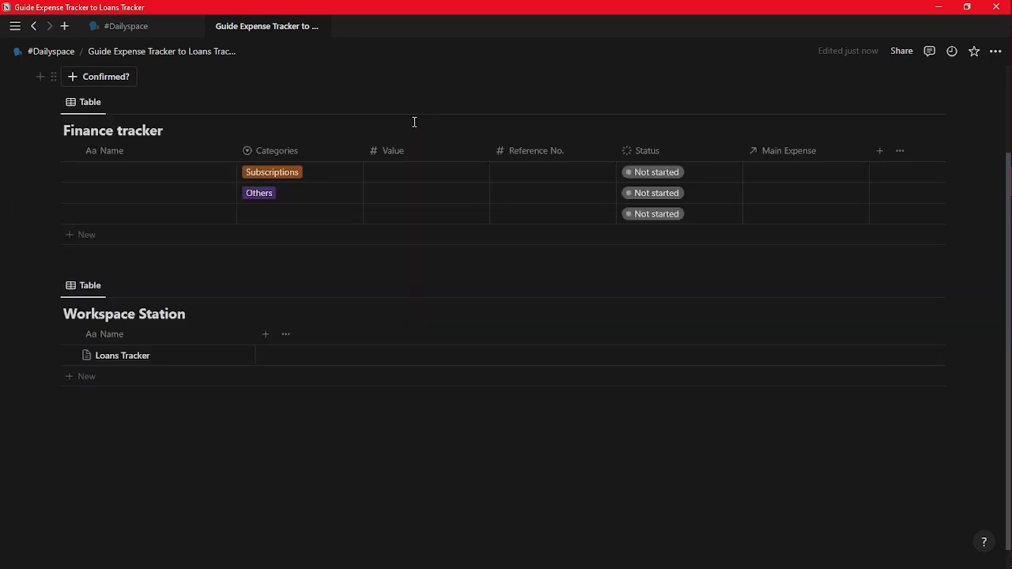
pyautogui.scroll(2, 332, 284)
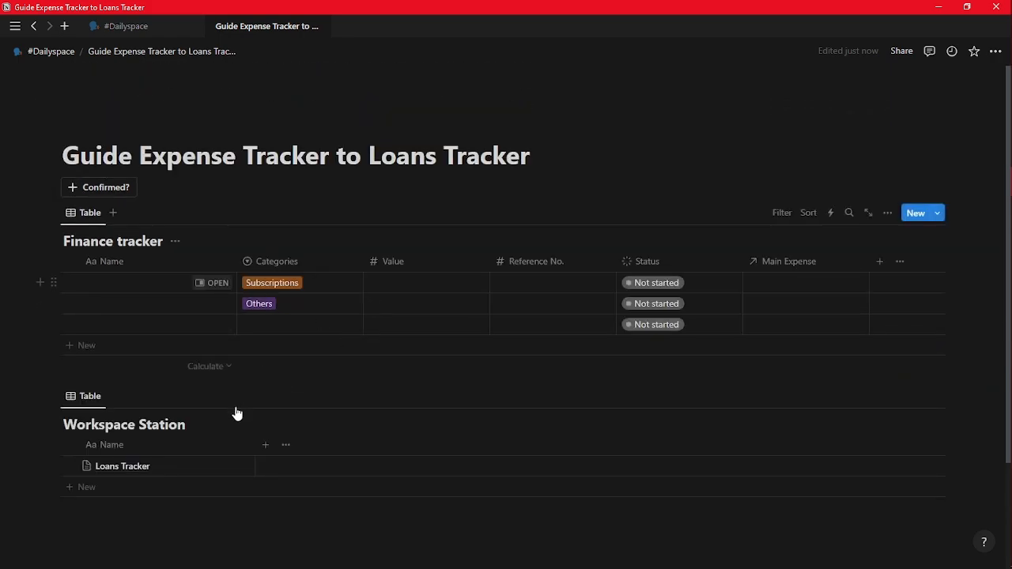
# Open the Loans Tracker page and delete all three empty rows from the Main Expense database.
pyautogui.click(225, 474)
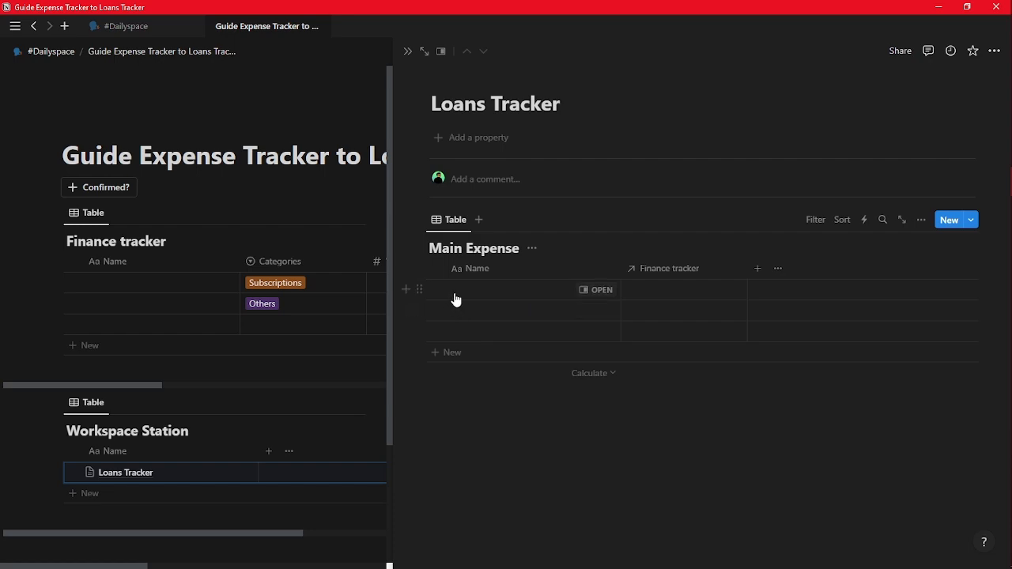
pyautogui.click(435, 290)
pyautogui.click(435, 311)
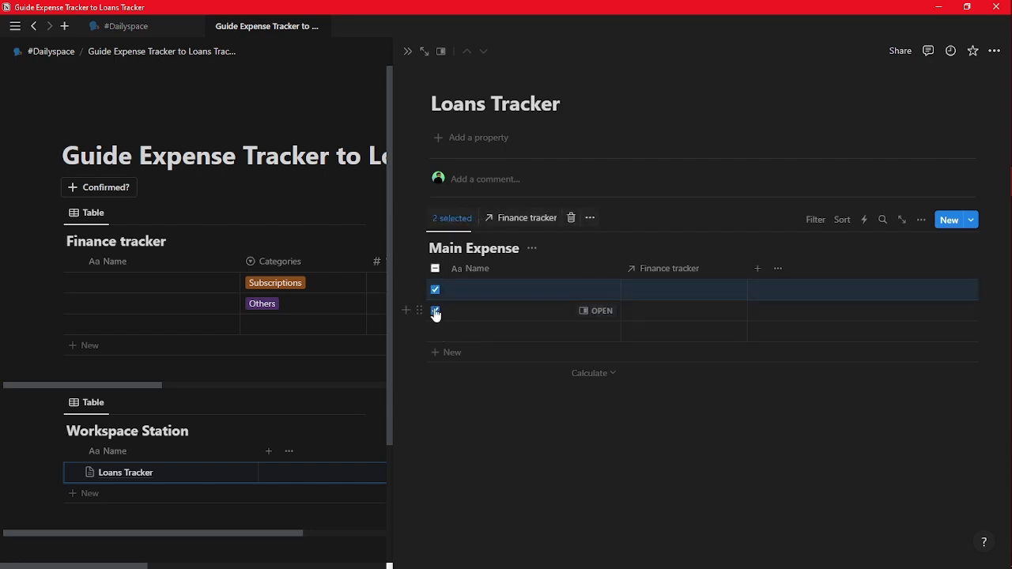
pyautogui.click(436, 331)
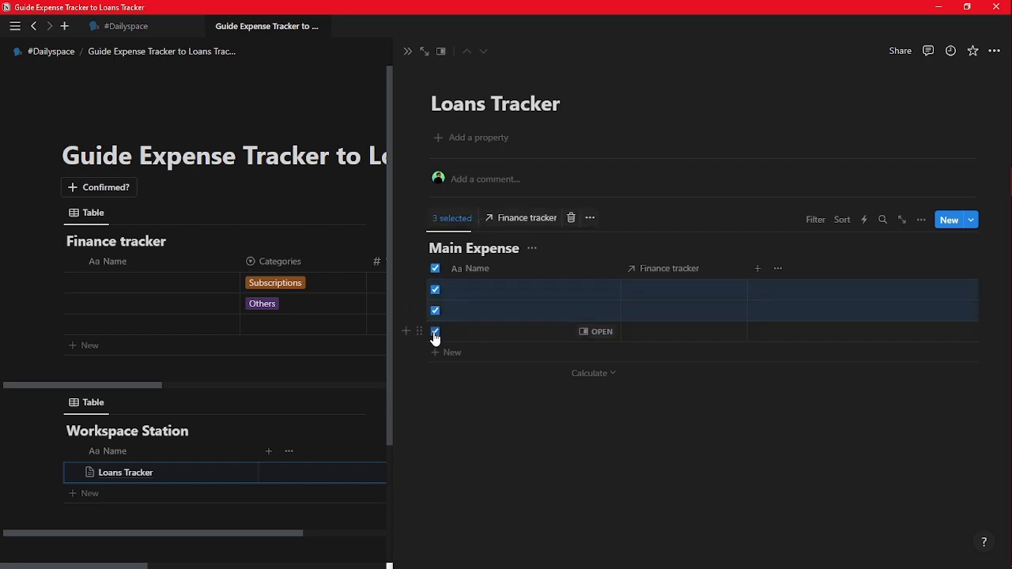
pyautogui.click(571, 219)
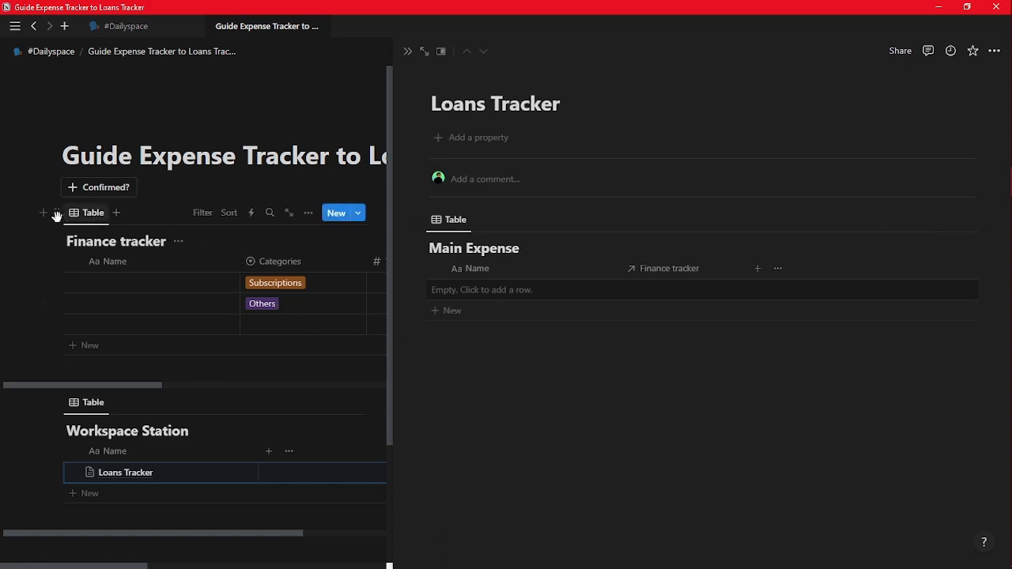
# Copy the link to the Finance tracker database and start a new empty template in the Main Expense database.
pyautogui.click(57, 216)
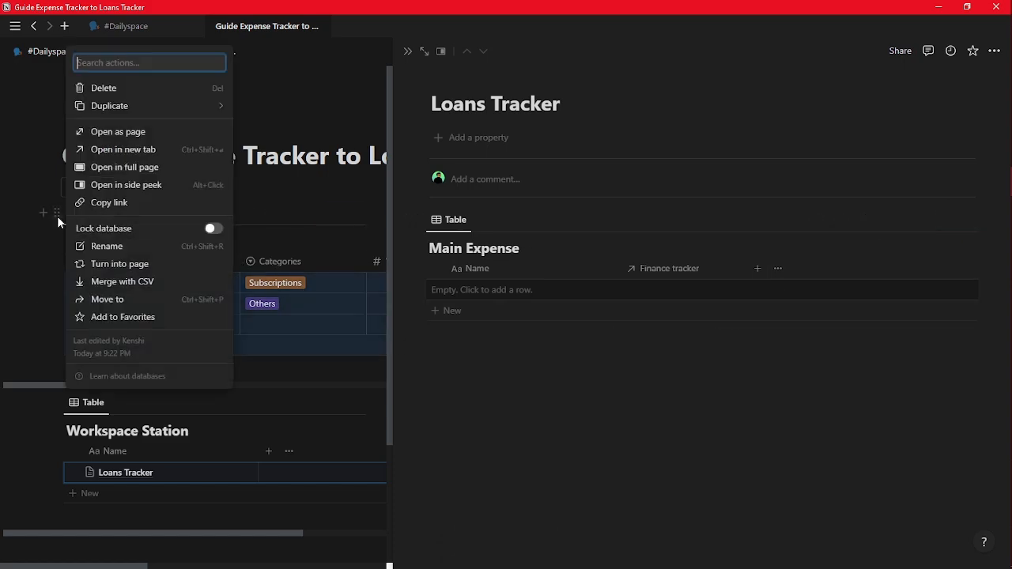
pyautogui.click(127, 203)
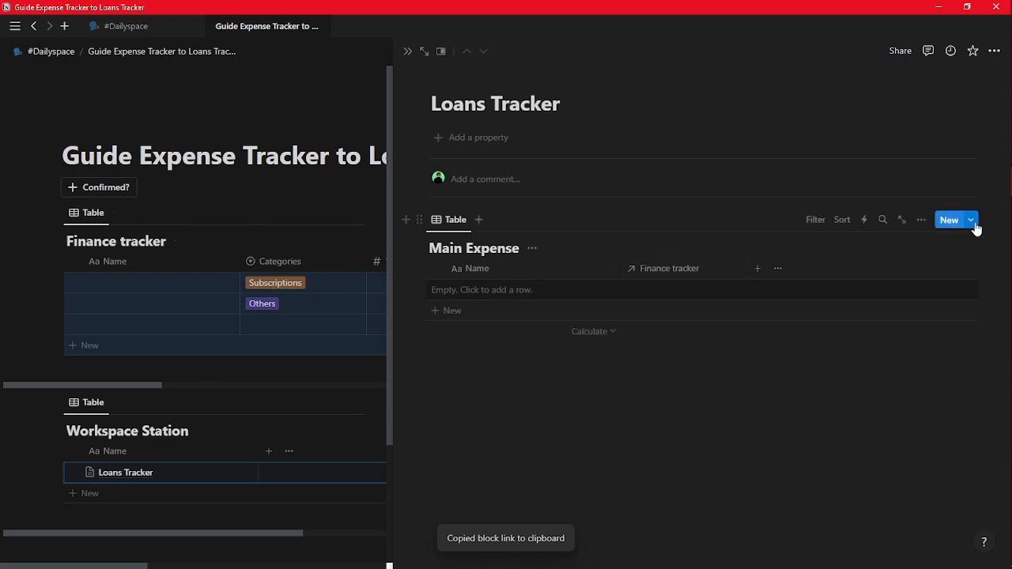
pyautogui.click(971, 222)
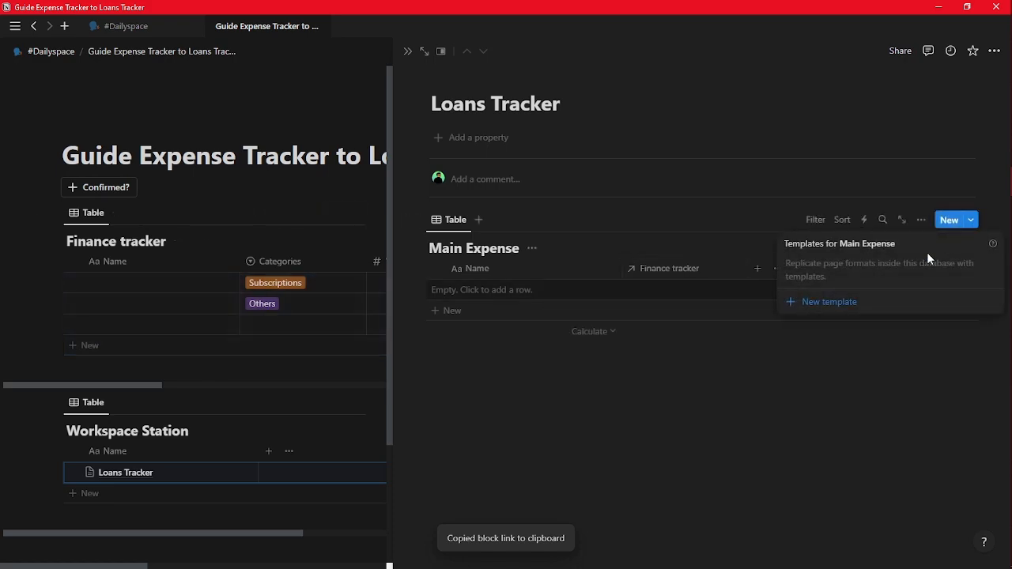
pyautogui.click(862, 302)
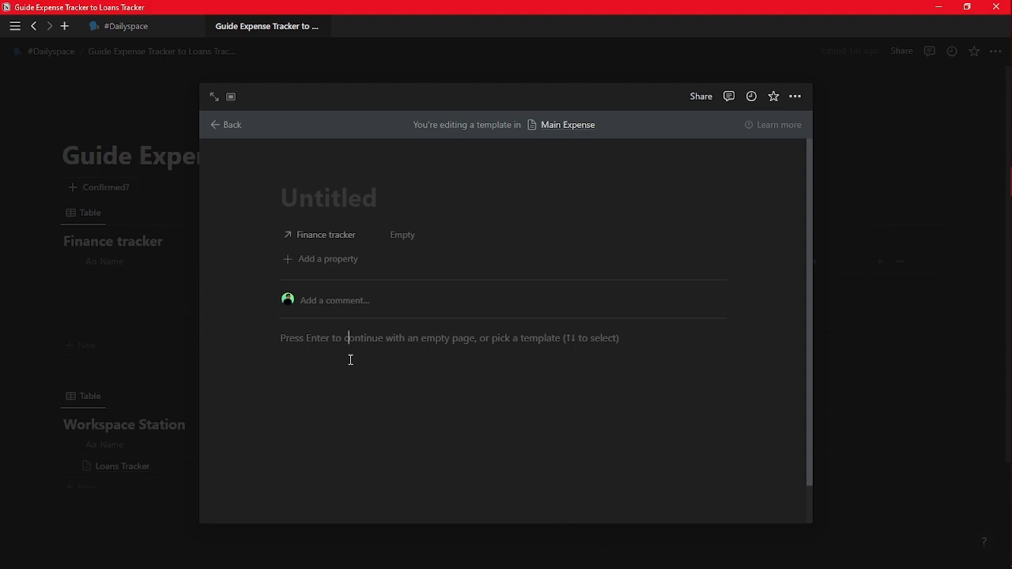
pyautogui.press('Return')
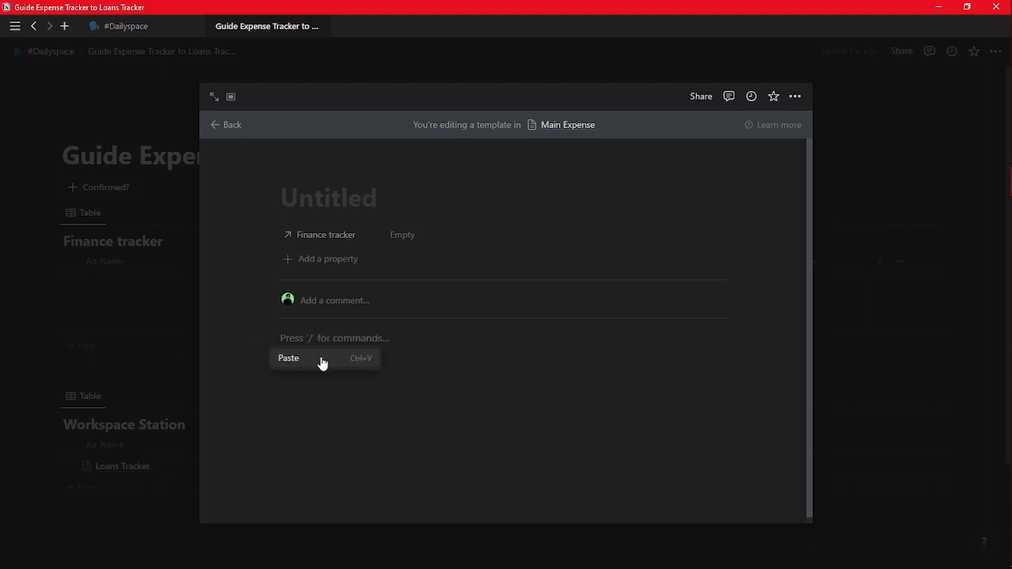
# Paste the copied link into the template as a linked database view, copying the existing Table view.
pyautogui.click(304, 359)
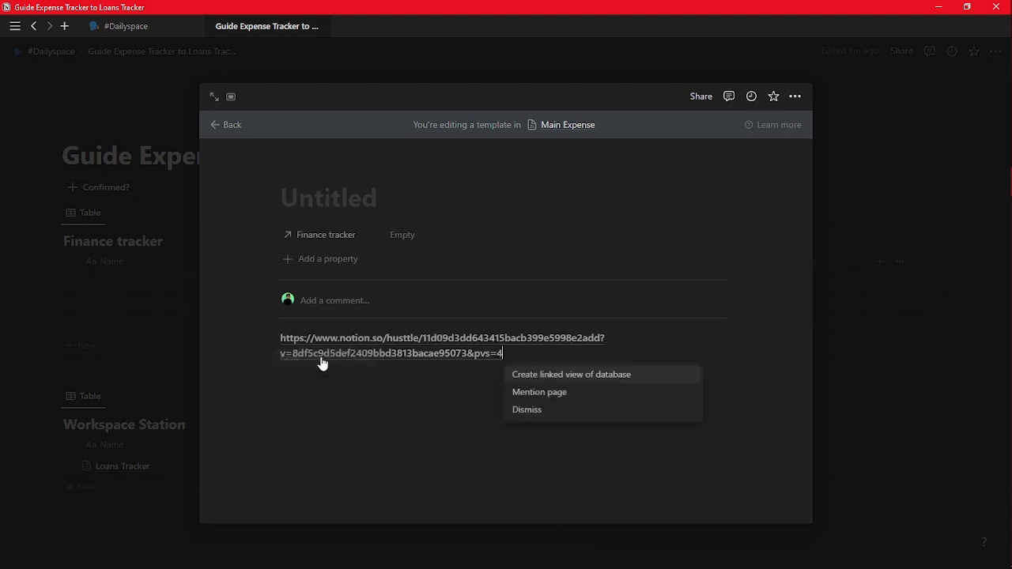
pyautogui.click(616, 376)
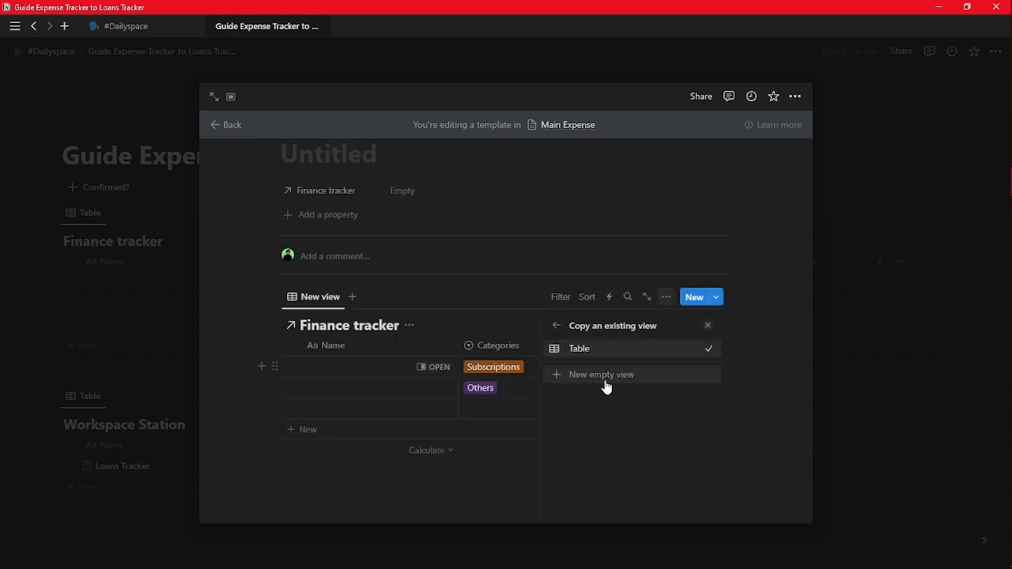
pyautogui.click(698, 345)
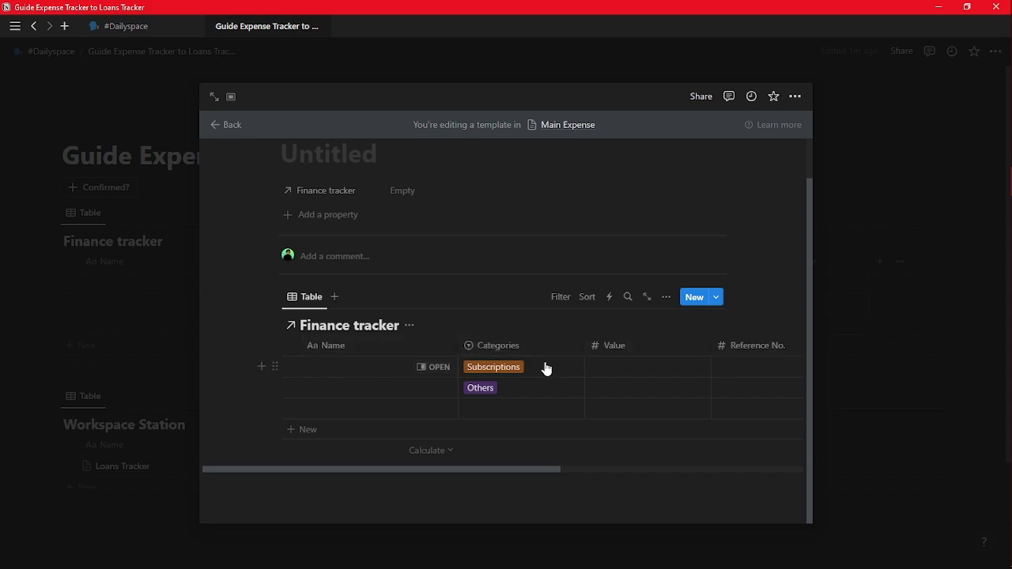
# Move the Main Expense relation column to the first position in the template's linked Finance tracker table.
pyautogui.hscroll(4, 617, 361)
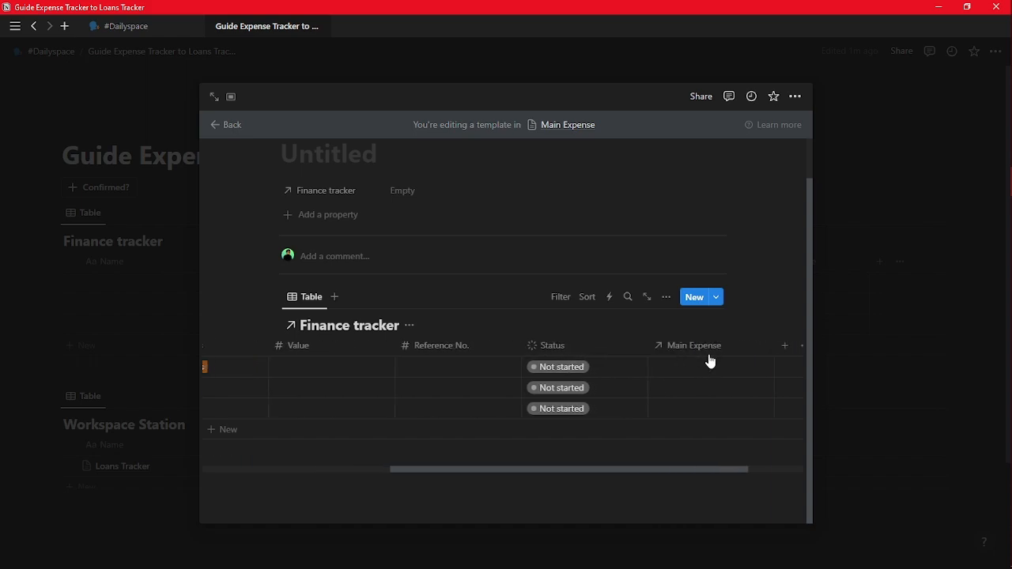
pyautogui.moveTo(710, 361); pyautogui.dragTo(374, 368)
pyautogui.hscroll(-3, 403, 378)
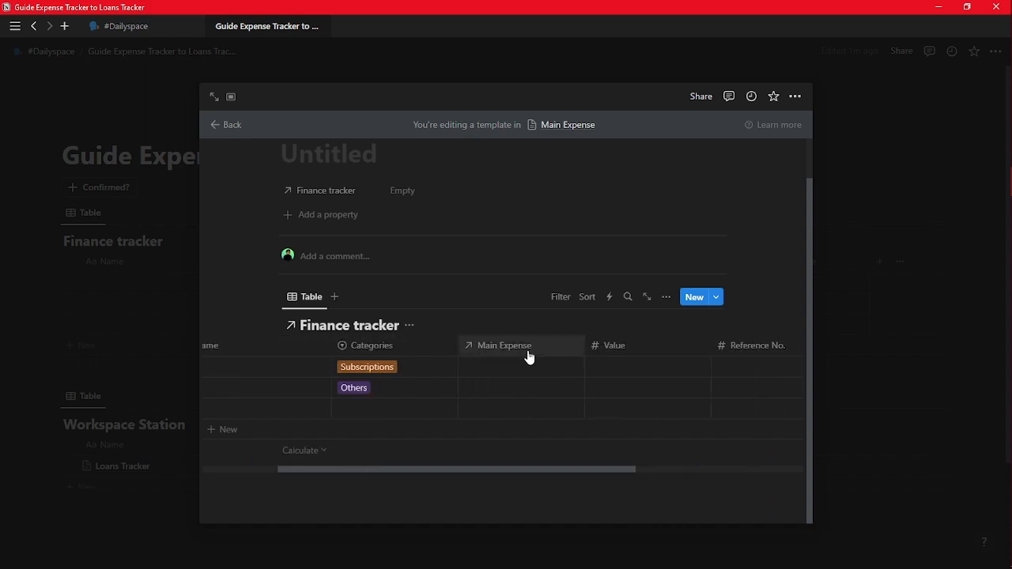
pyautogui.moveTo(529, 357); pyautogui.dragTo(284, 363)
pyautogui.hscroll(-2, 380, 376)
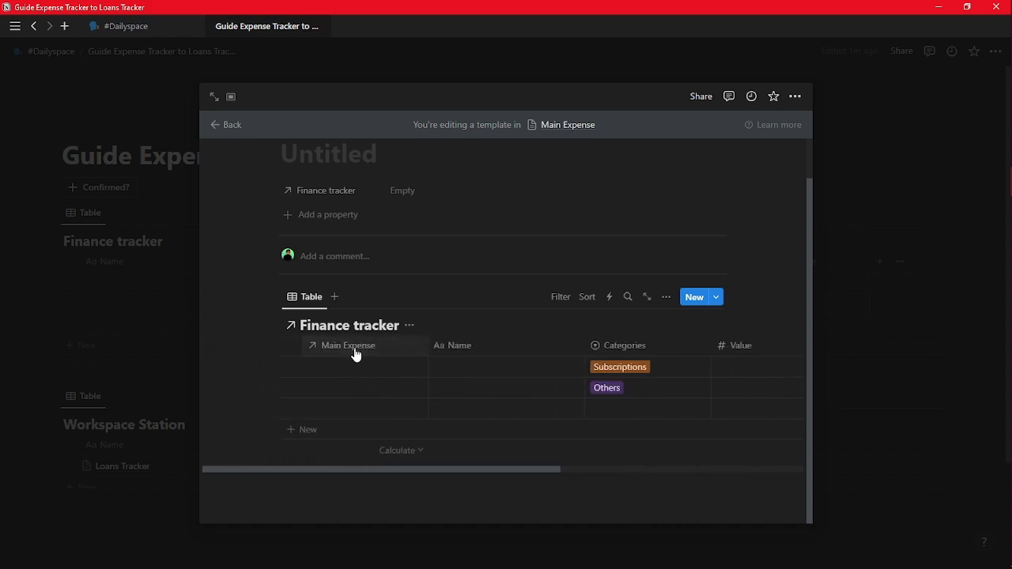
# Rename the Main Expense relation property to "Product name".
pyautogui.click(355, 354)
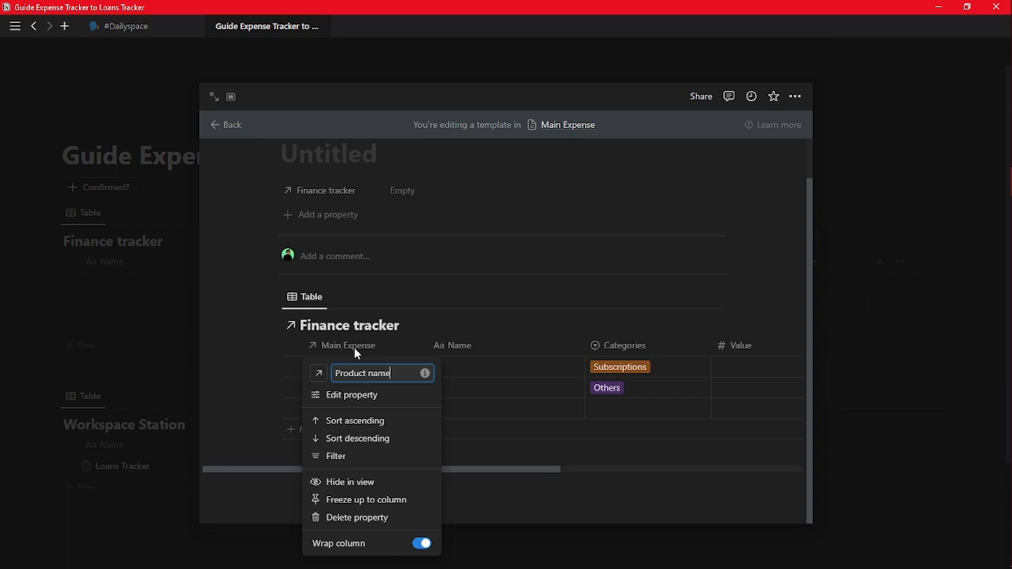
pyautogui.write('Product name')
pyautogui.press('Return')
# Move the Name column to the end of the linked Finance tracker table, after Status.
pyautogui.click(494, 344)
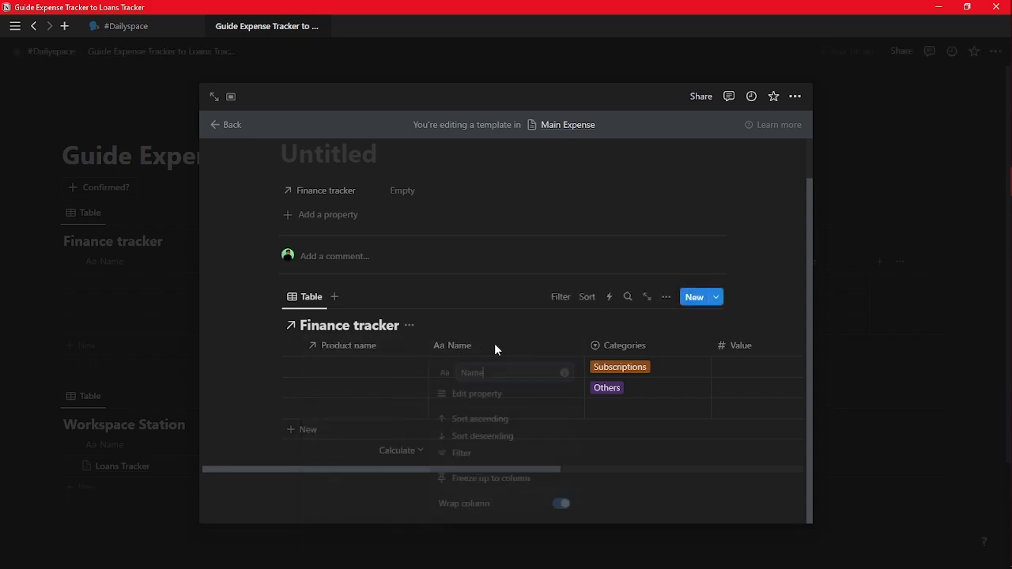
pyautogui.click(584, 344)
pyautogui.click(585, 344)
pyautogui.moveTo(585, 345); pyautogui.dragTo(793, 345)
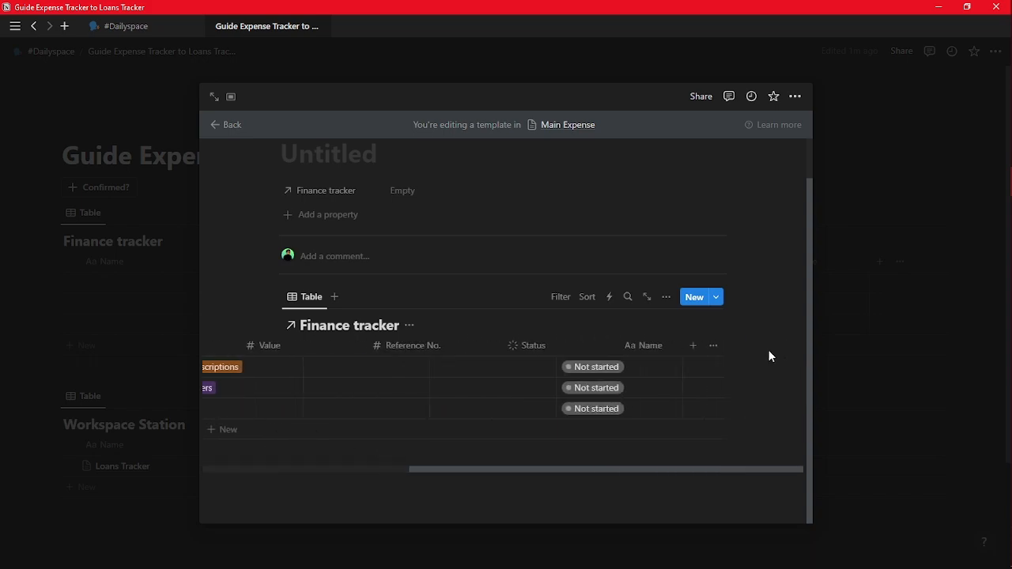
pyautogui.hscroll(-4, 556, 359)
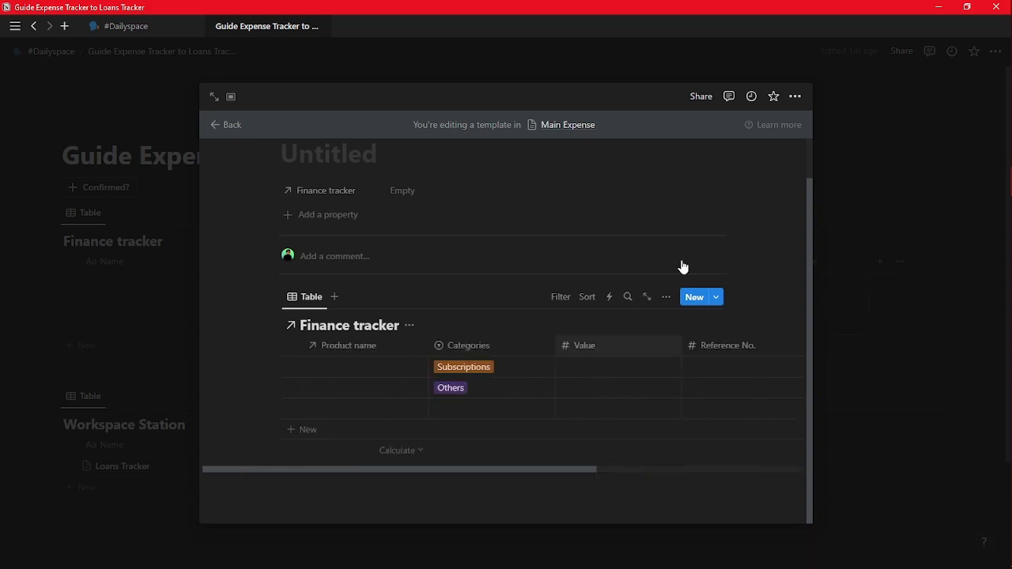
pyautogui.click(795, 97)
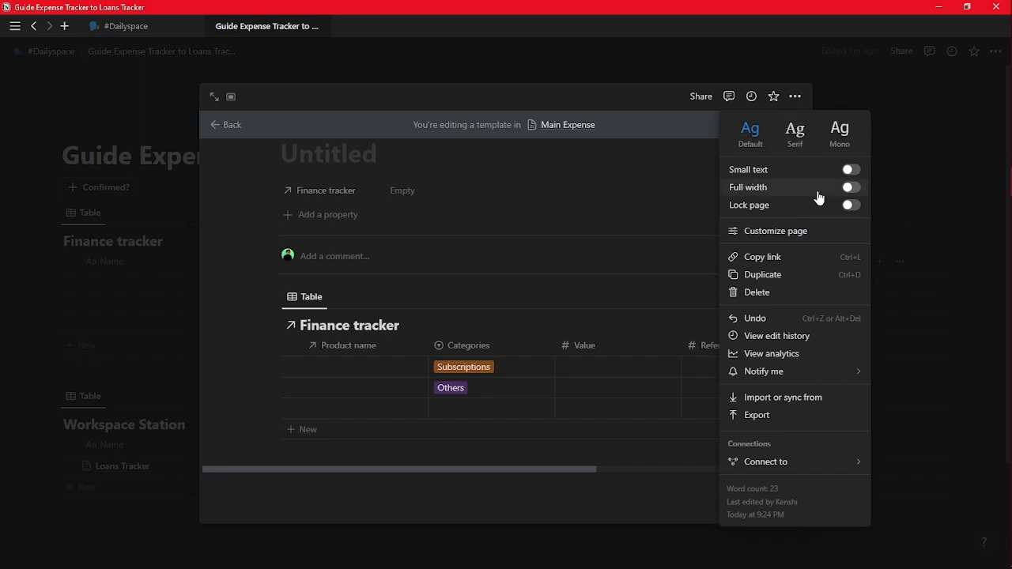
pyautogui.click(698, 251)
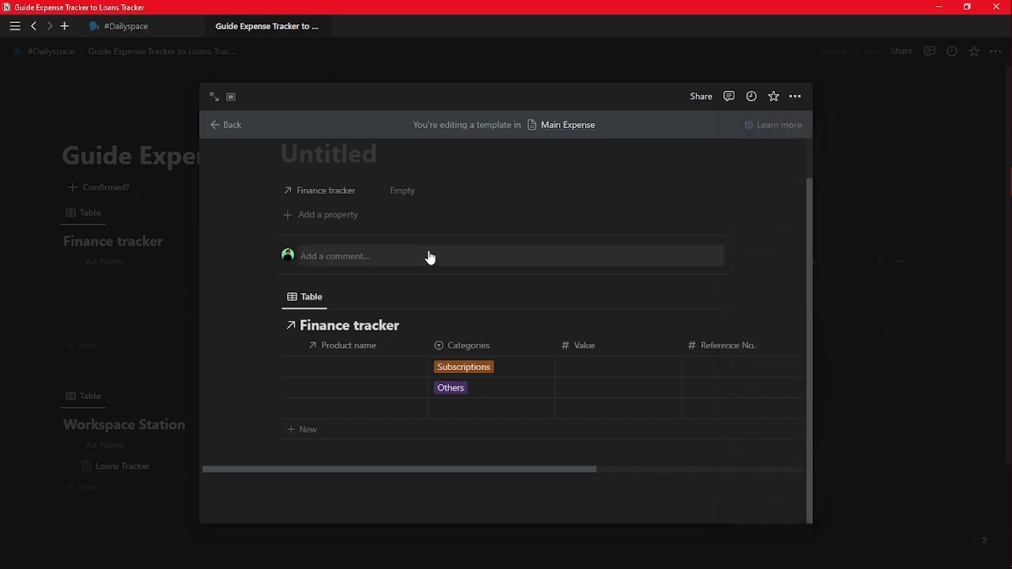
pyautogui.hscroll(3, 573, 397)
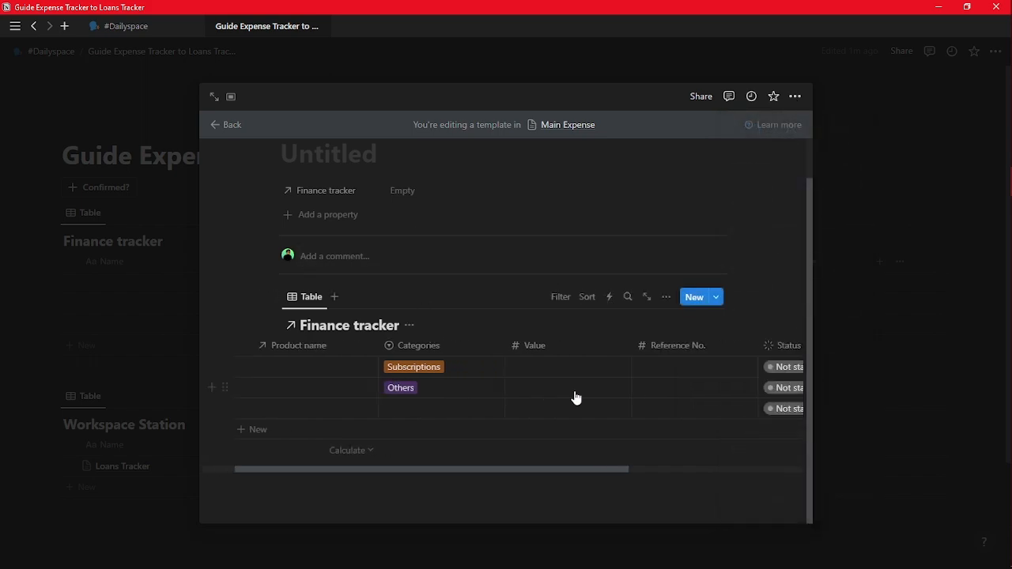
pyautogui.hscroll(-3, 576, 398)
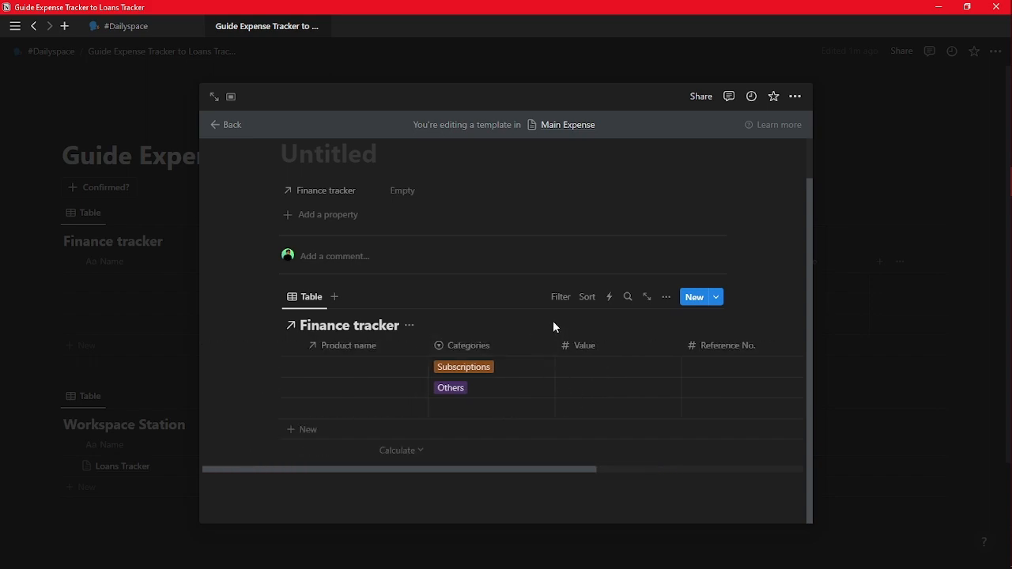
# Filter the linked Finance tracker view to entries whose Status is Done and save the filter for everyone.
pyautogui.click(560, 299)
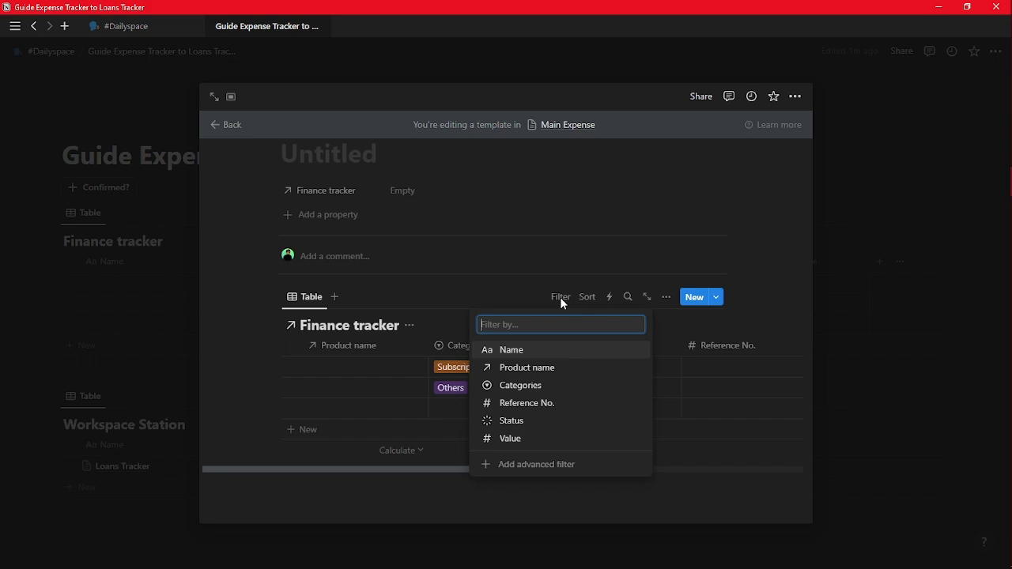
pyautogui.click(529, 428)
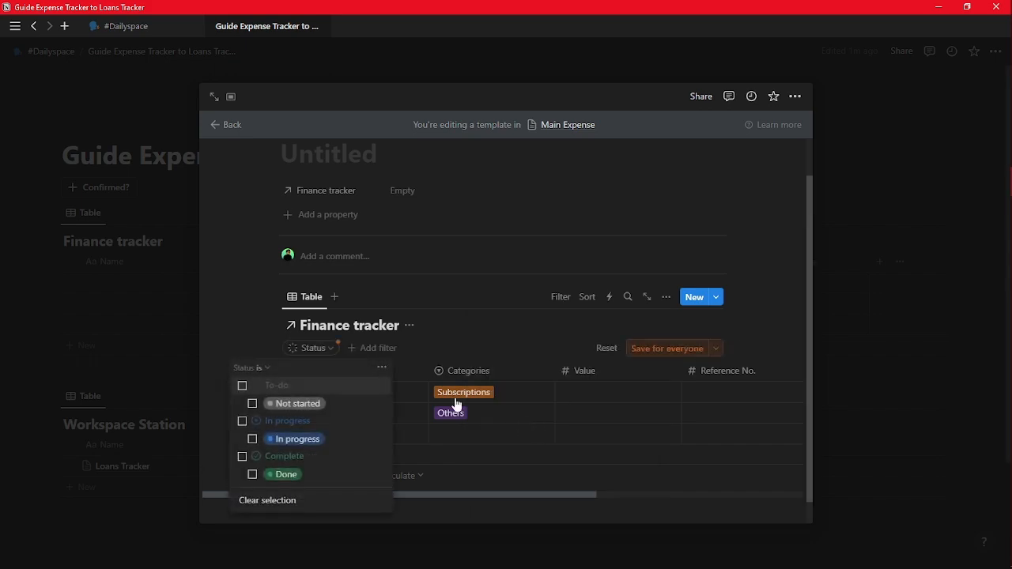
pyautogui.click(312, 474)
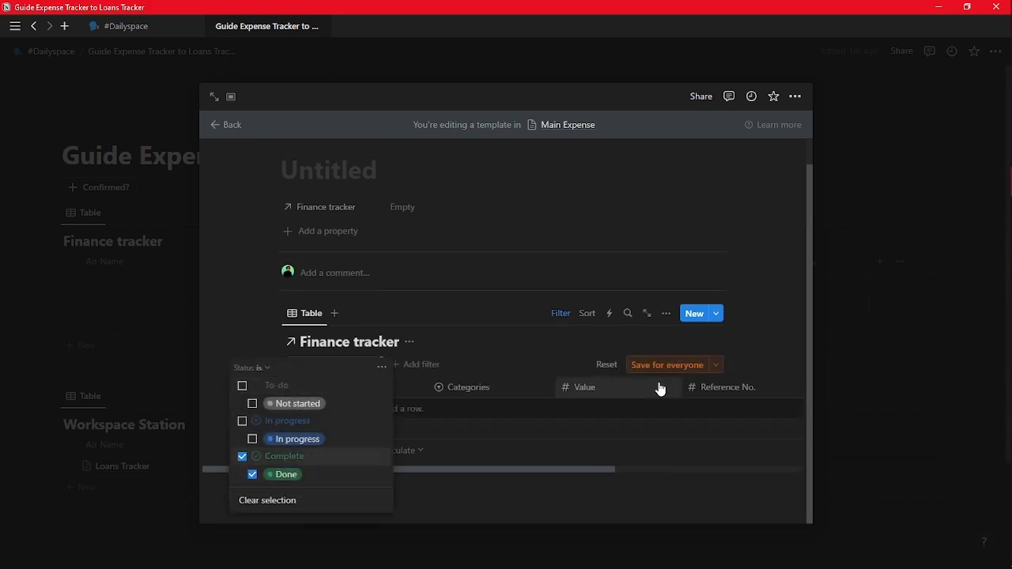
pyautogui.click(656, 363)
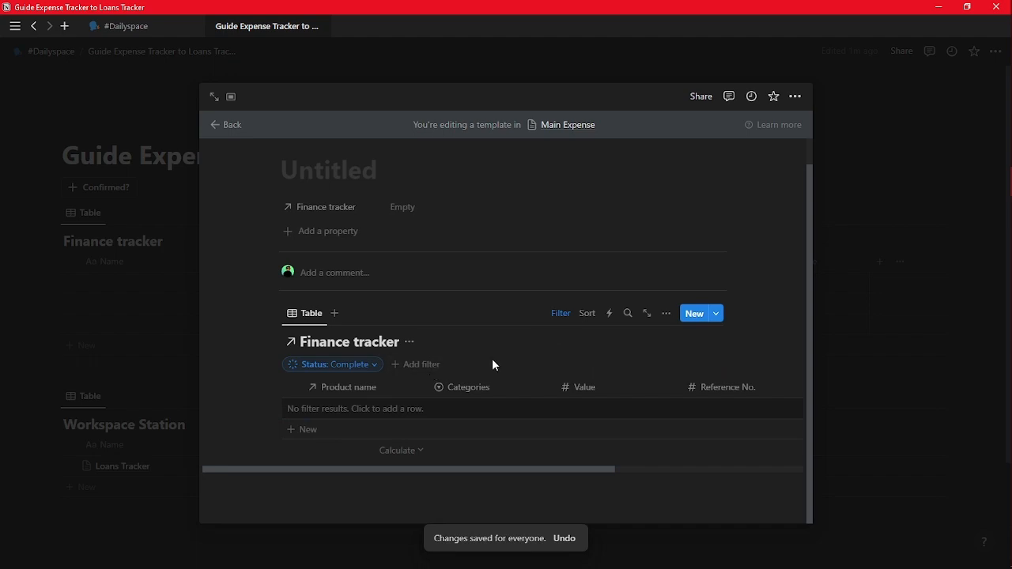
# Add a filter for Product name containing the Untitled template page and save it for everyone.
pyautogui.click(415, 366)
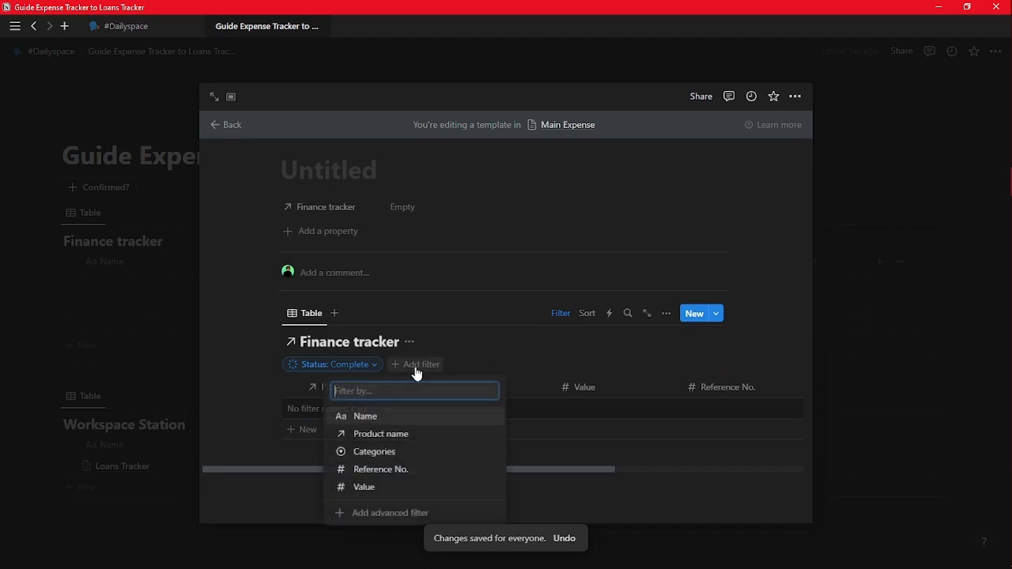
pyautogui.click(413, 435)
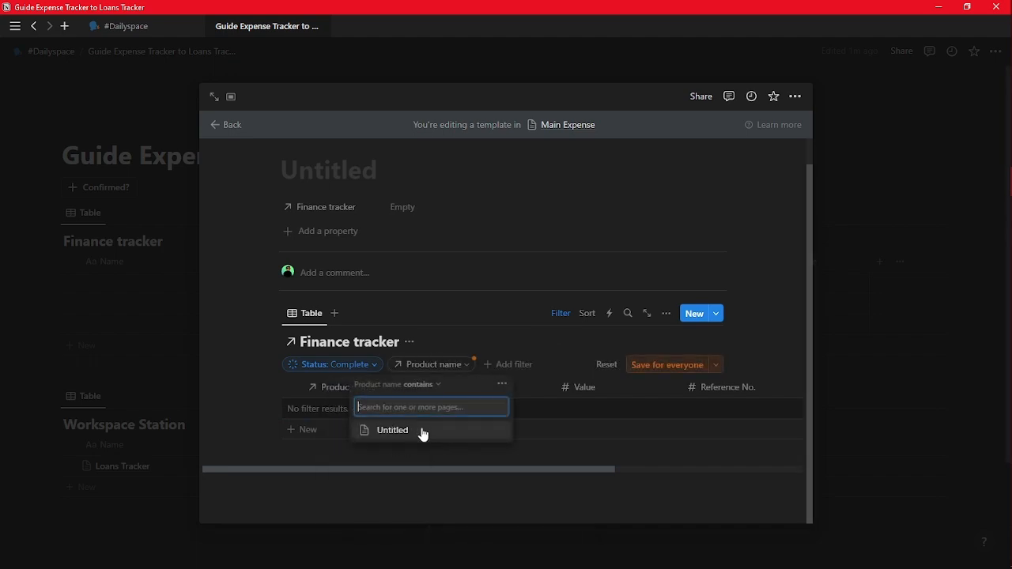
pyautogui.click(423, 434)
pyautogui.click(605, 344)
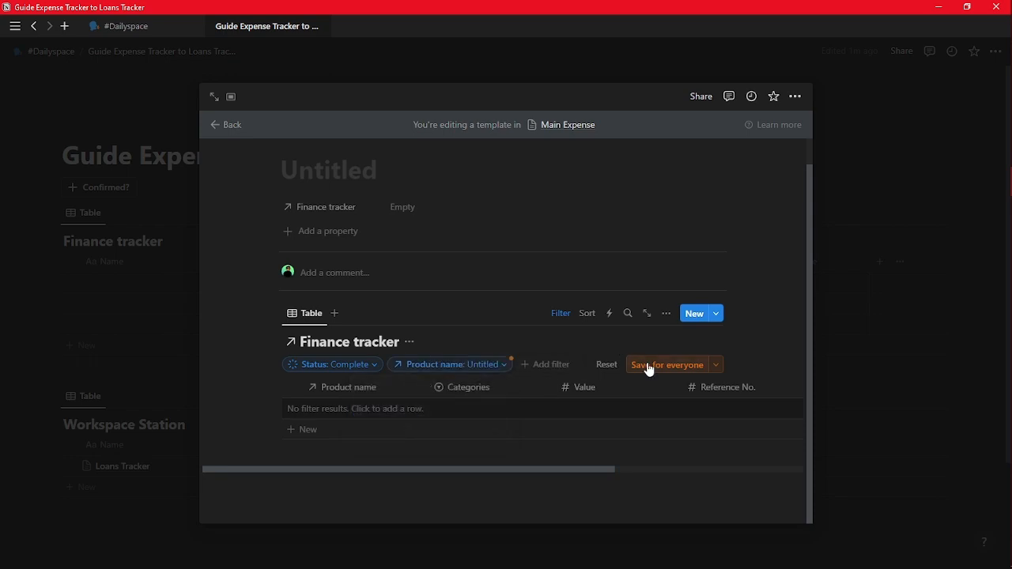
pyautogui.click(649, 370)
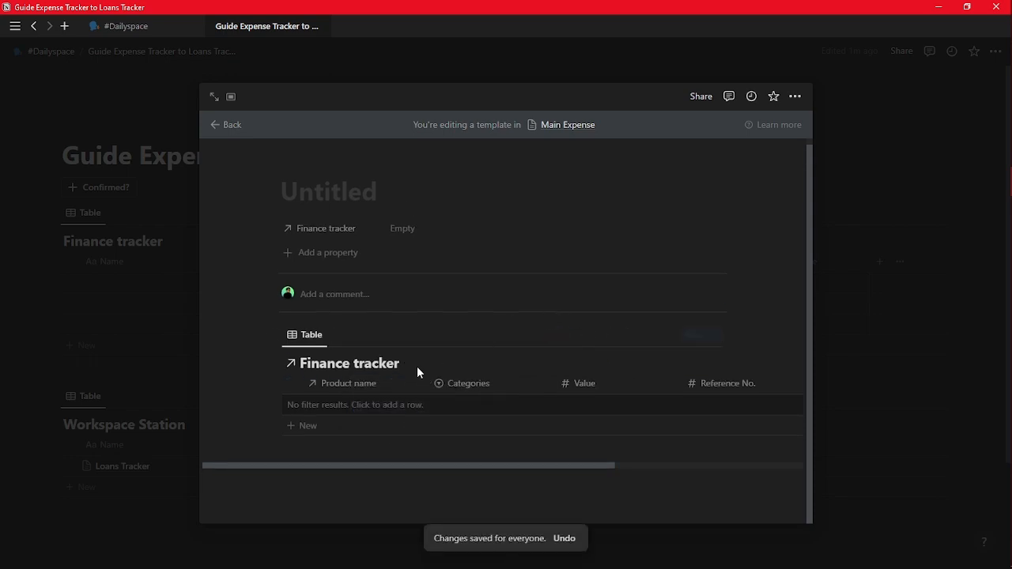
# Hide the database title of the linked Finance tracker view and close the template.
pyautogui.click(409, 369)
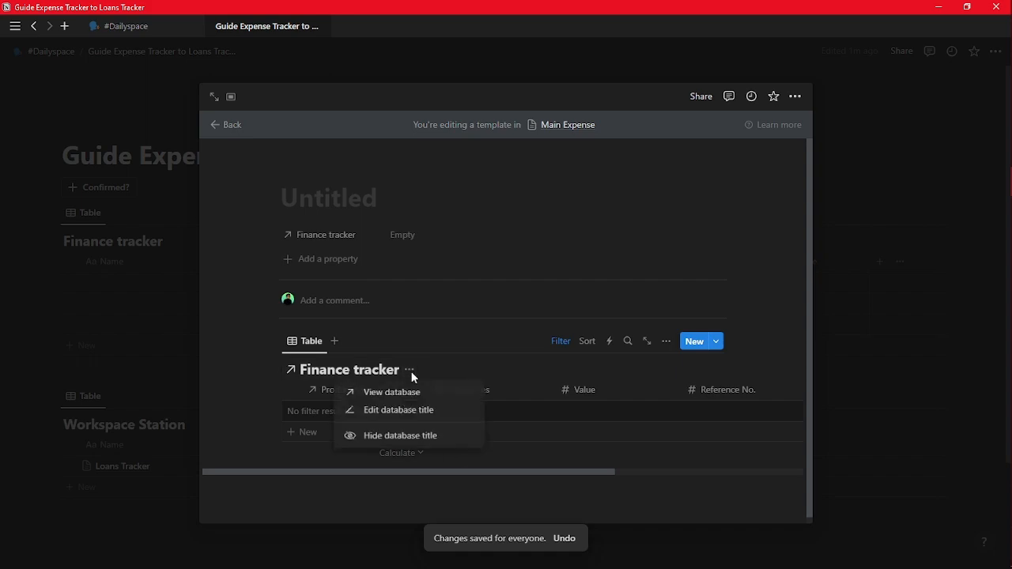
pyautogui.click(399, 444)
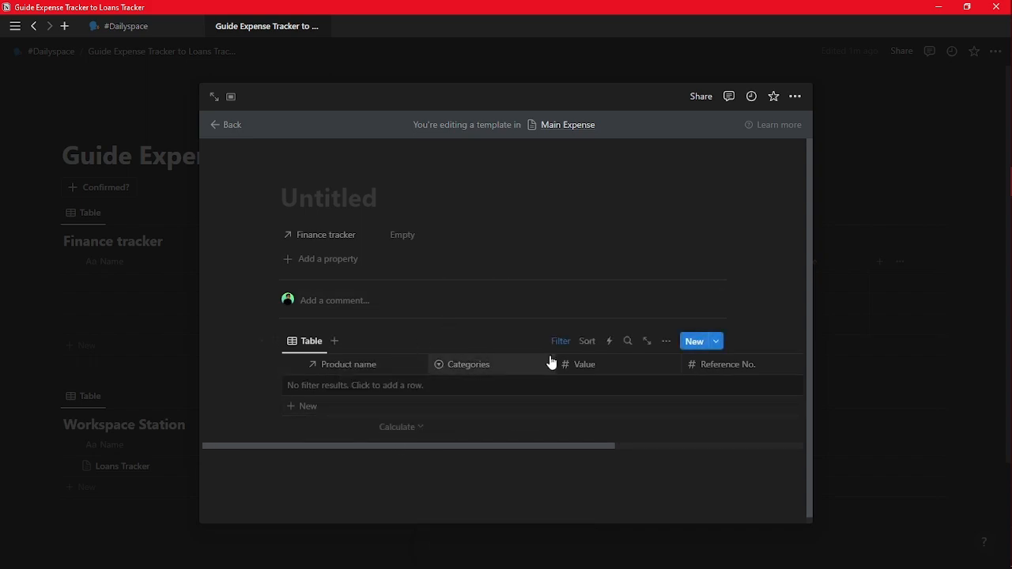
pyautogui.click(863, 275)
pyautogui.scroll(-3, 426, 288)
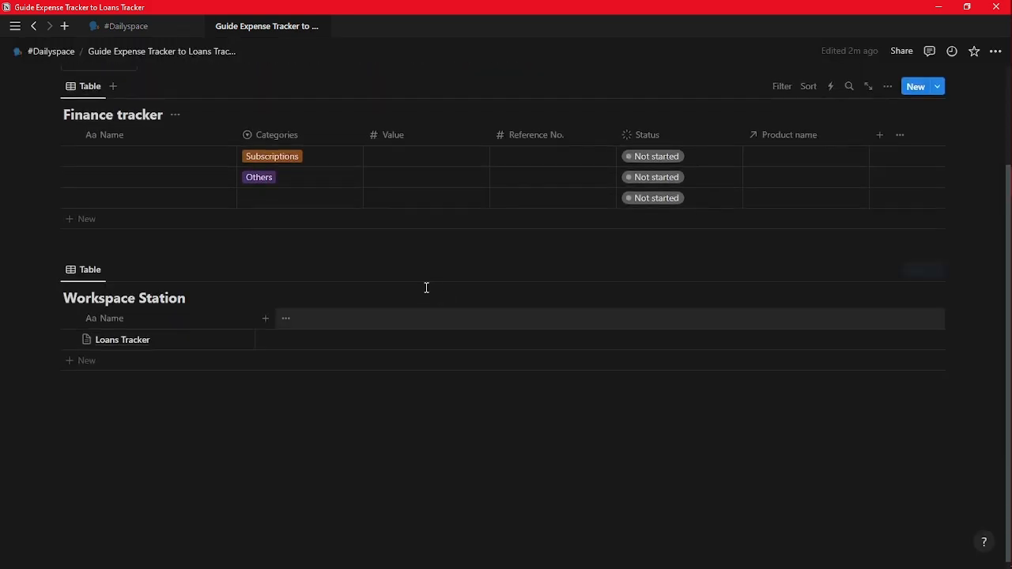
pyautogui.scroll(3, 419, 288)
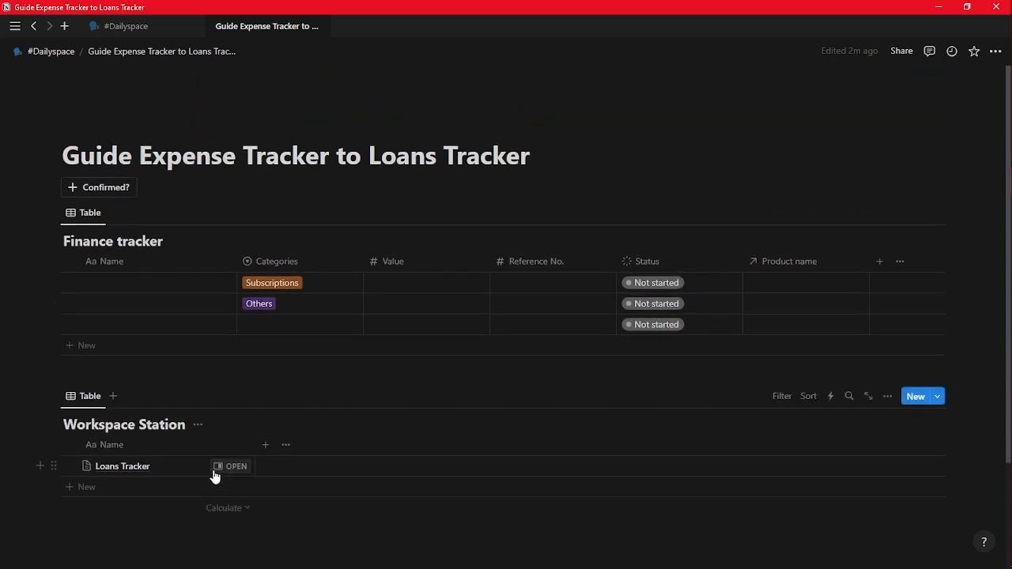
# In the Loans Tracker page, create a button named Add New Main Product with a plus icon and place it above the Main Expense table.
pyautogui.click(225, 468)
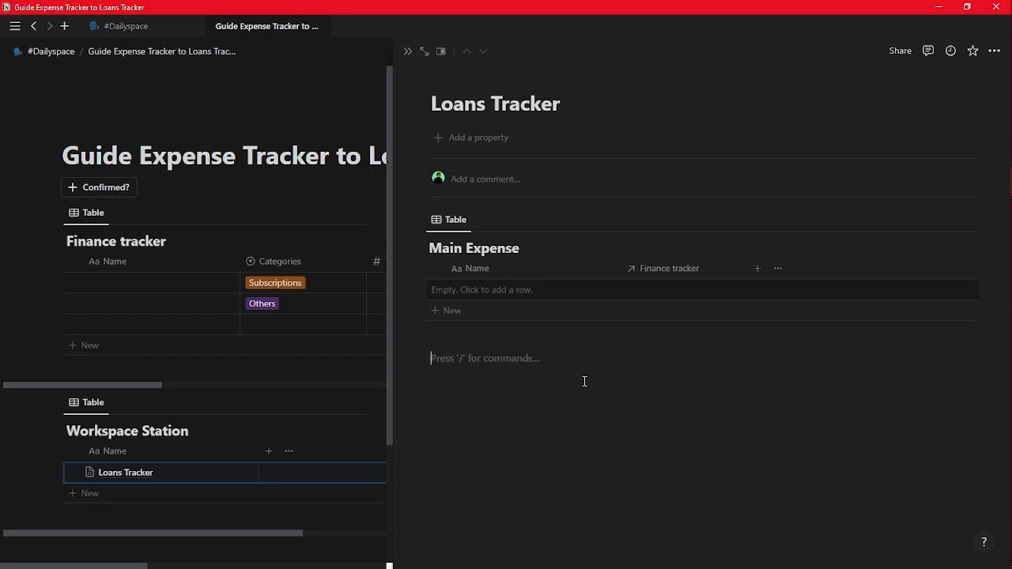
pyautogui.write('/bu')
pyautogui.click(544, 277)
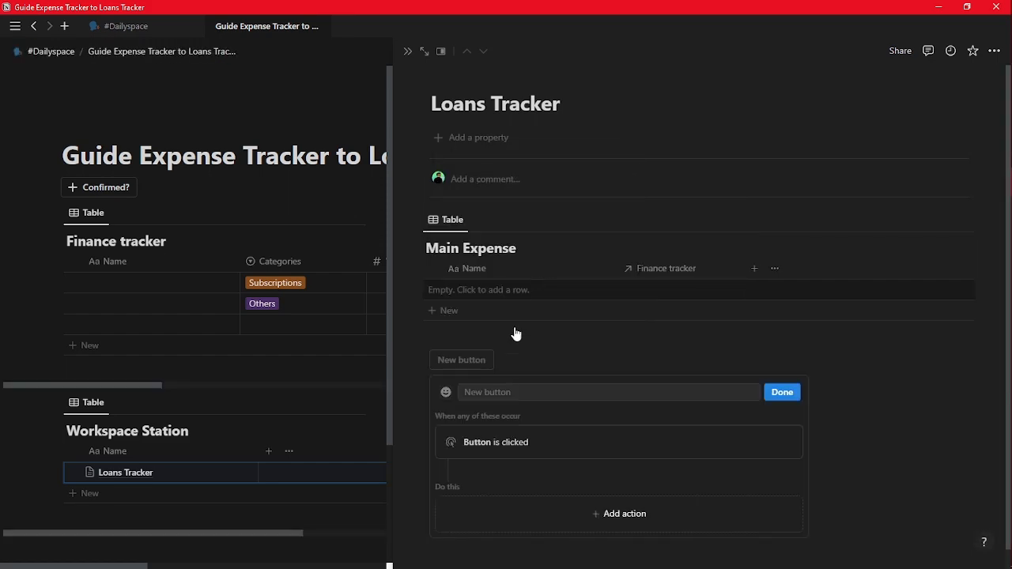
pyautogui.click(516, 394)
pyautogui.write('Add New Main Product')
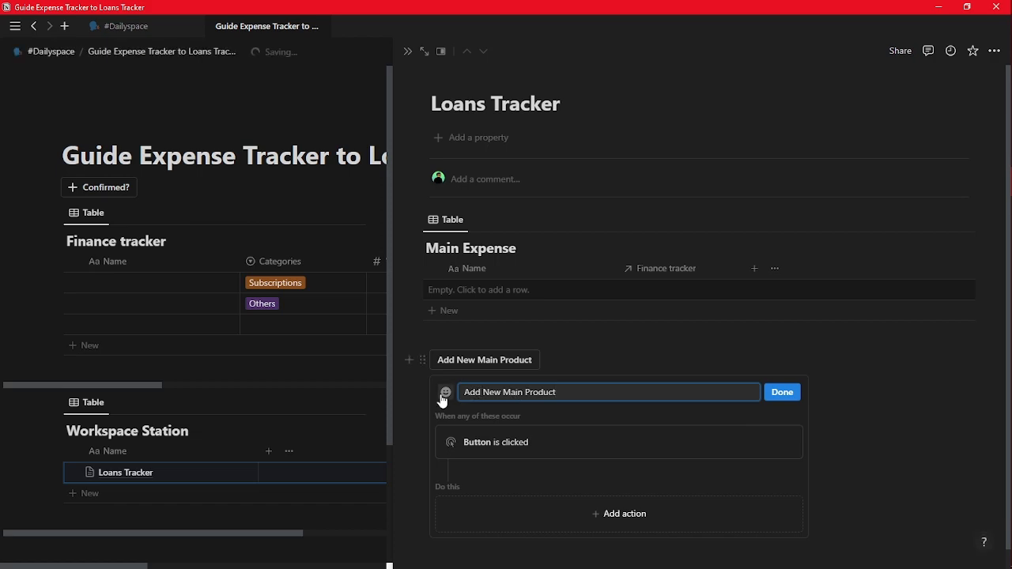
pyautogui.click(445, 393)
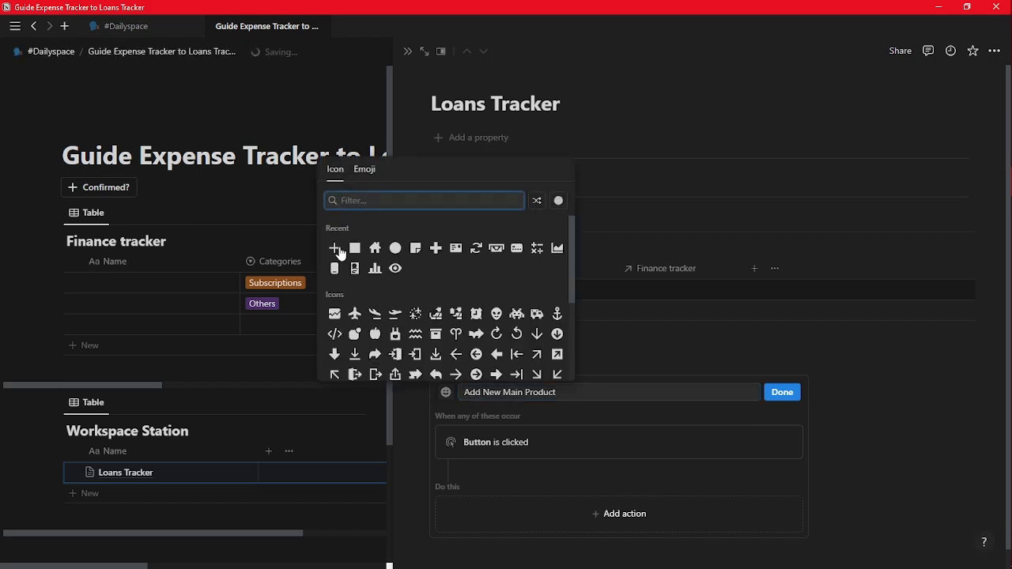
pyautogui.click(335, 247)
pyautogui.click(788, 395)
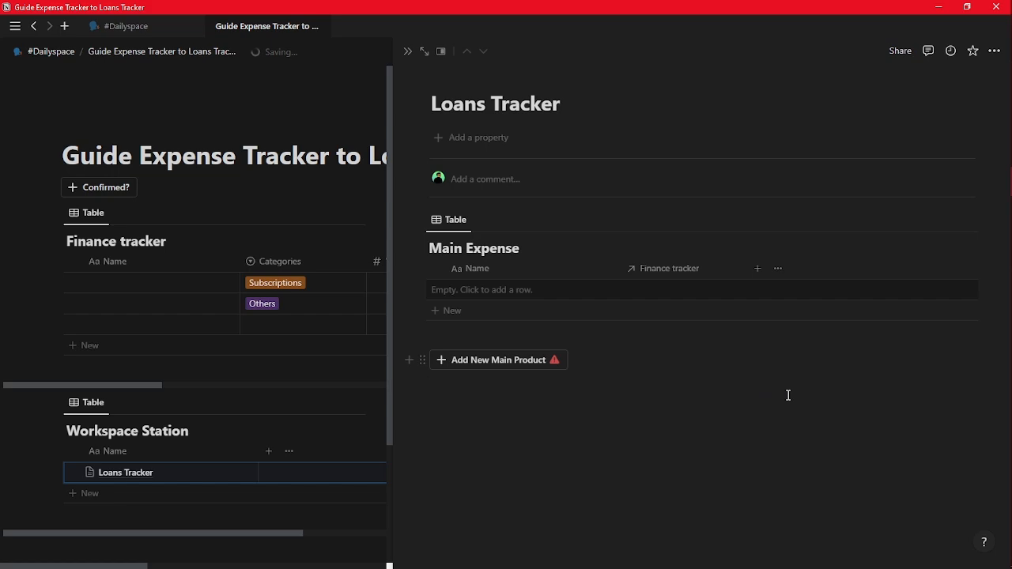
pyautogui.moveTo(423, 360); pyautogui.dragTo(447, 208)
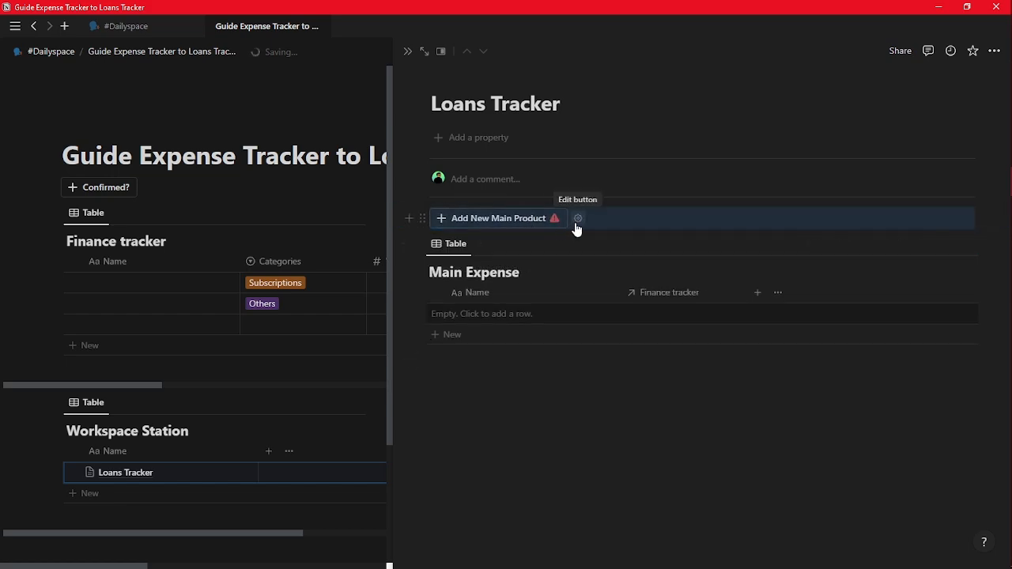
# Configure the Add New Main Product button to add a page to Main Expense using the Untitled template.
pyautogui.click(577, 219)
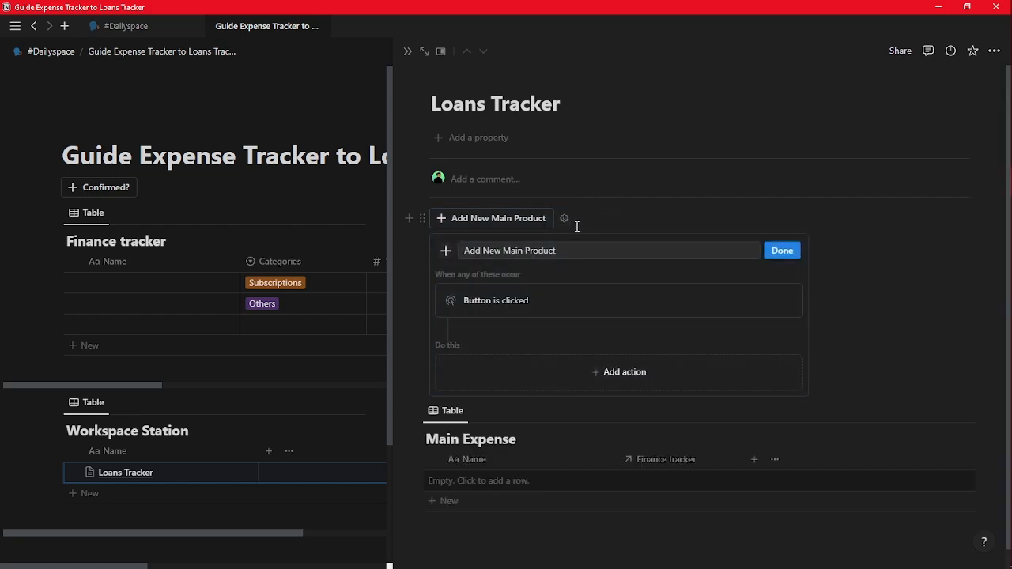
pyautogui.click(606, 365)
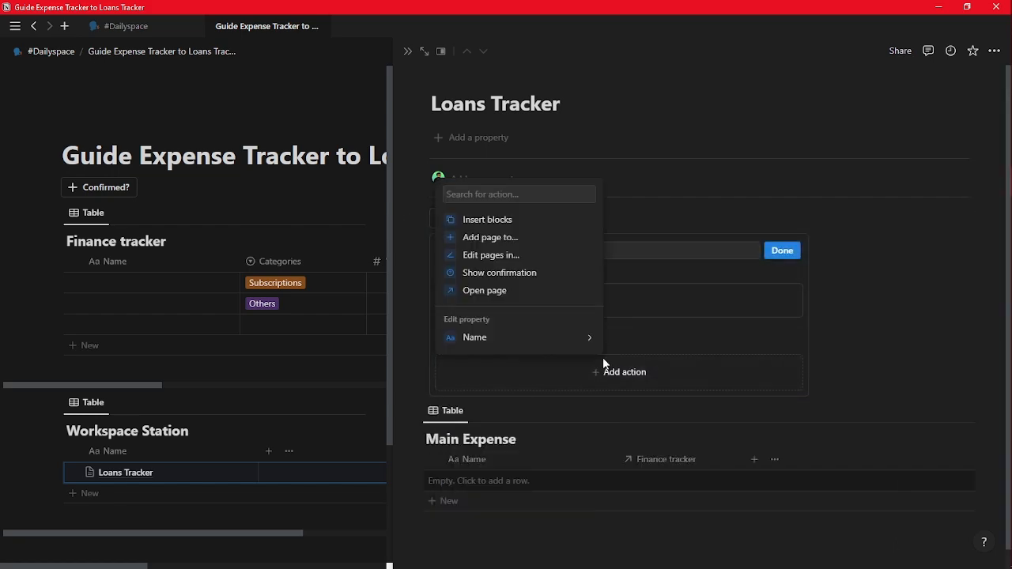
pyautogui.click(528, 239)
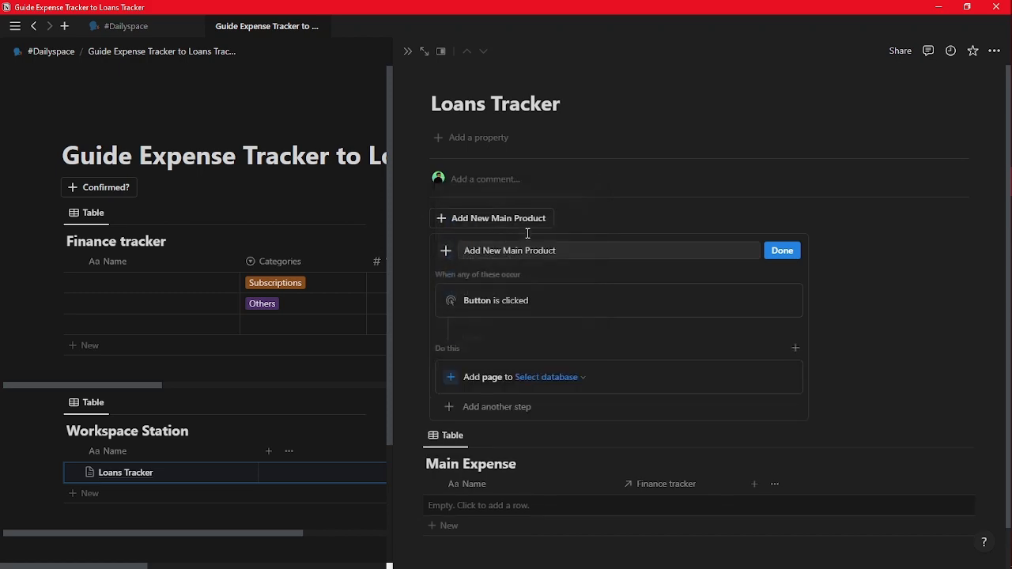
pyautogui.click(557, 378)
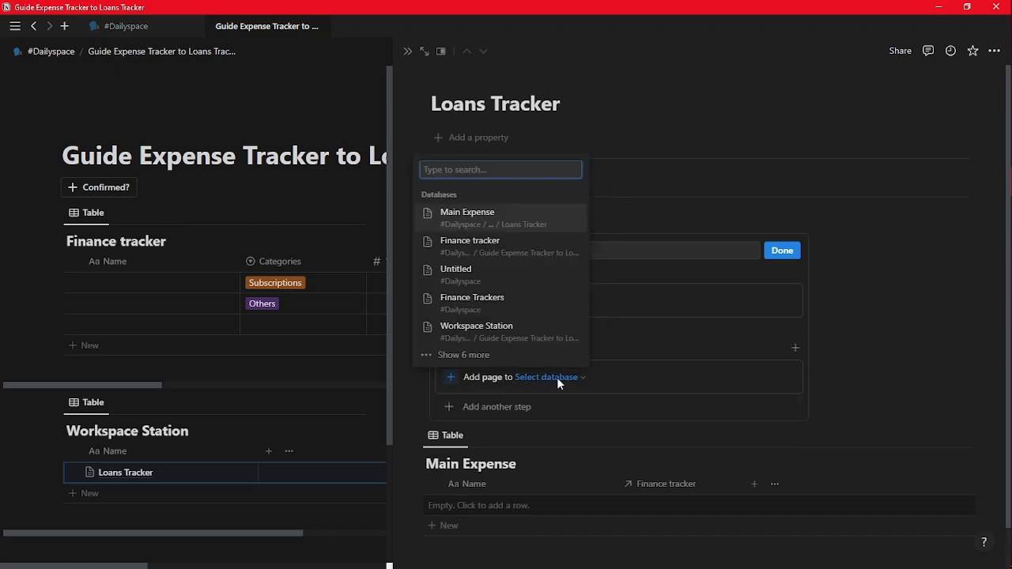
pyautogui.click(520, 224)
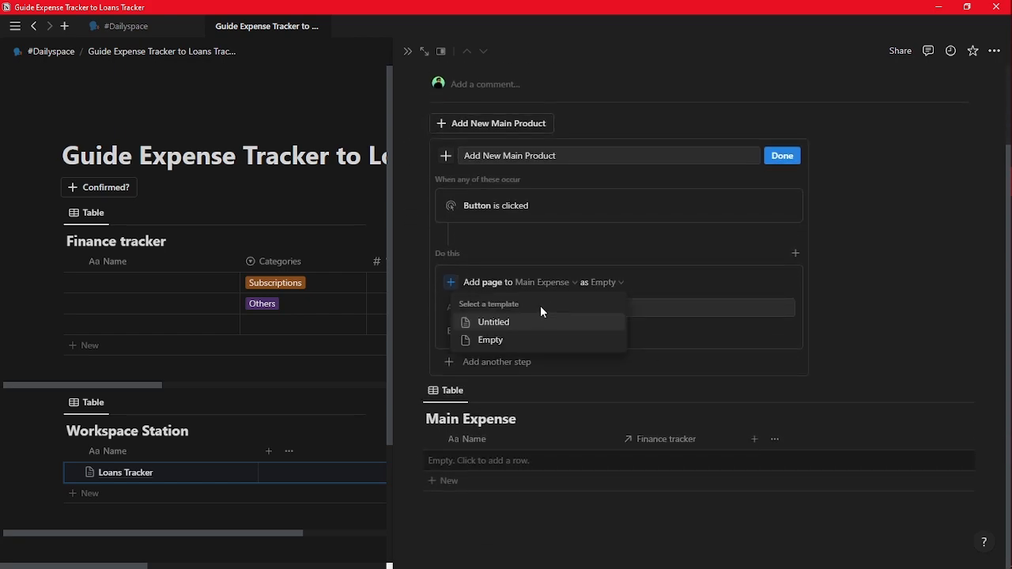
pyautogui.click(526, 324)
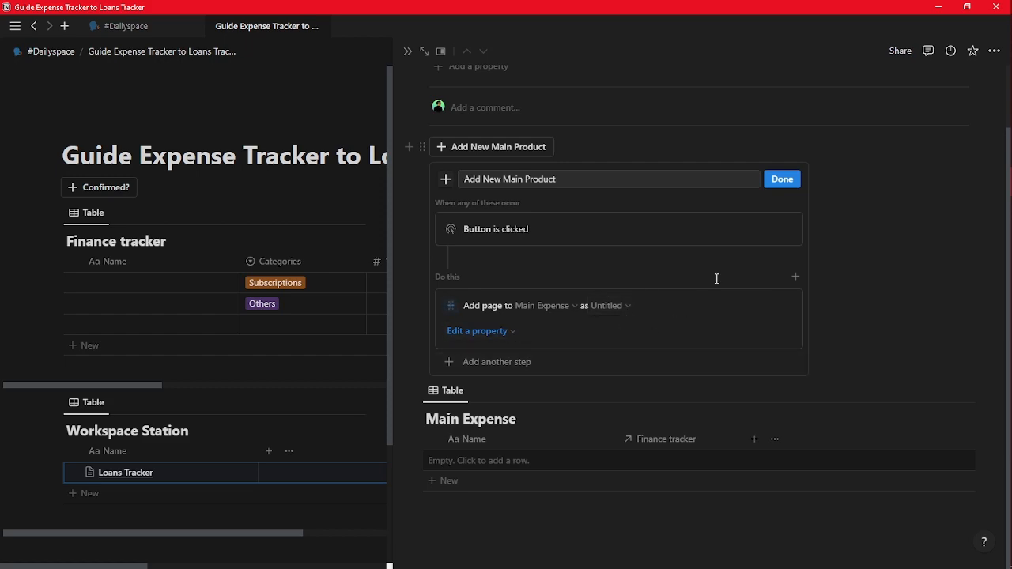
pyautogui.click(782, 179)
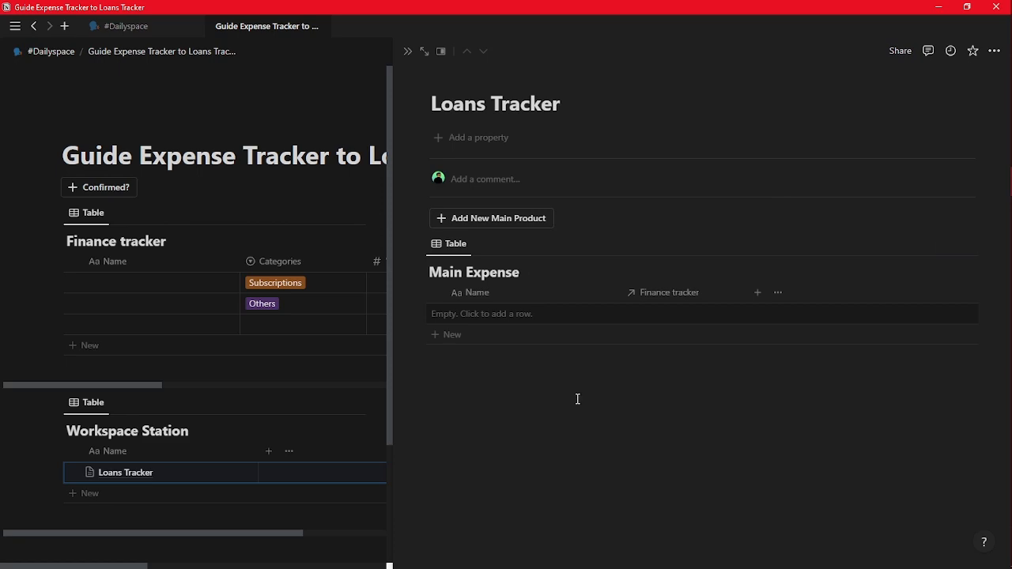
# Use the Add New Main Product button to create two Main Expense entries named Mcdonals and Jolibee.
pyautogui.click(505, 225)
pyautogui.click(505, 313)
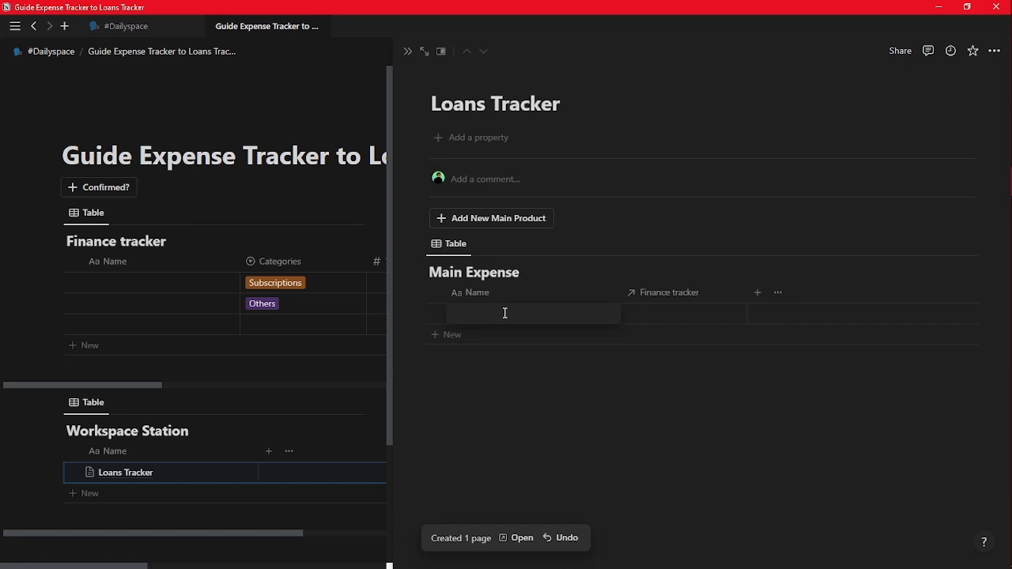
pyautogui.write('Mo')
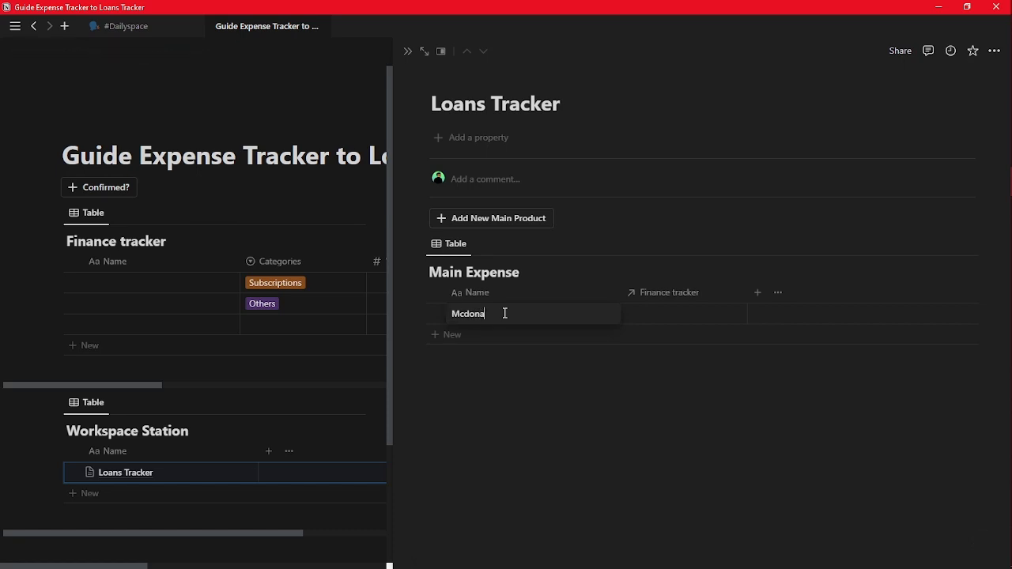
pyautogui.press('Escape')
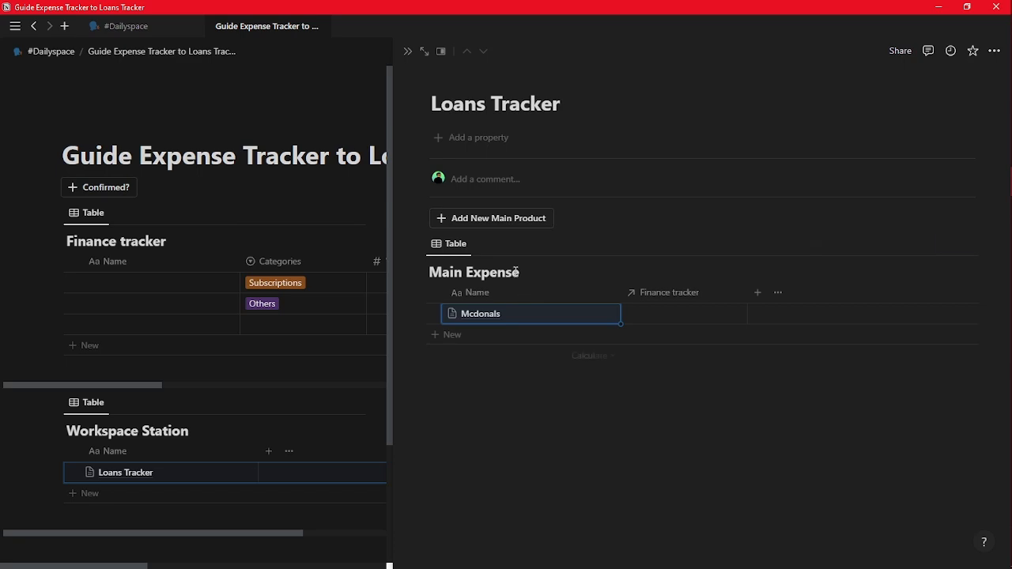
pyautogui.click(492, 220)
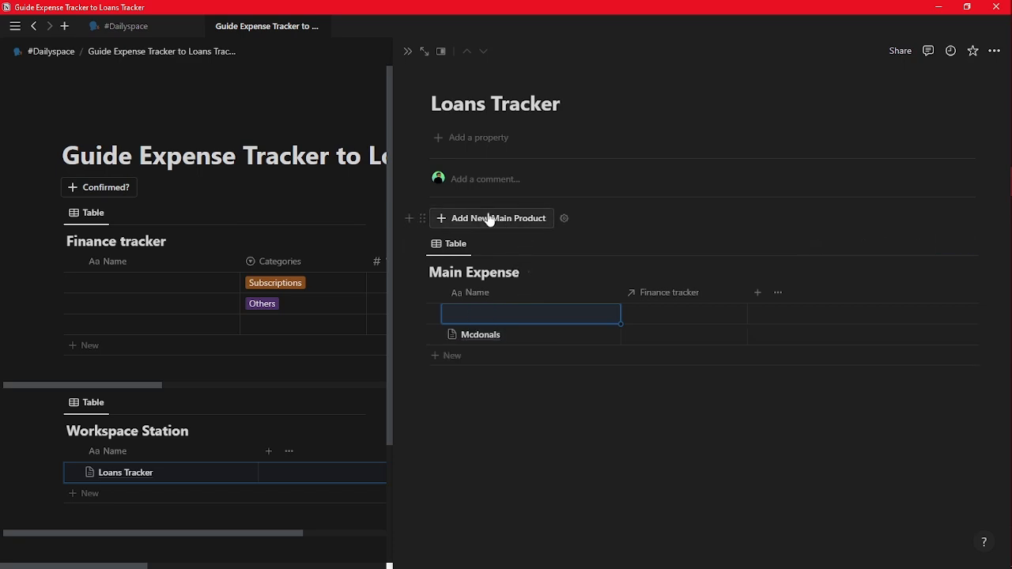
pyautogui.click(497, 313)
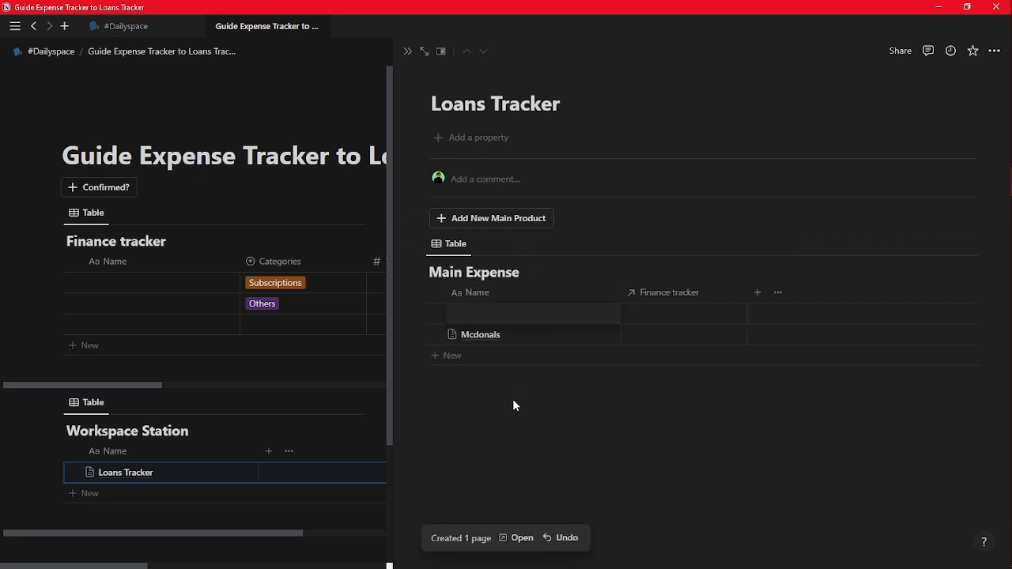
pyautogui.write('Jolibee')
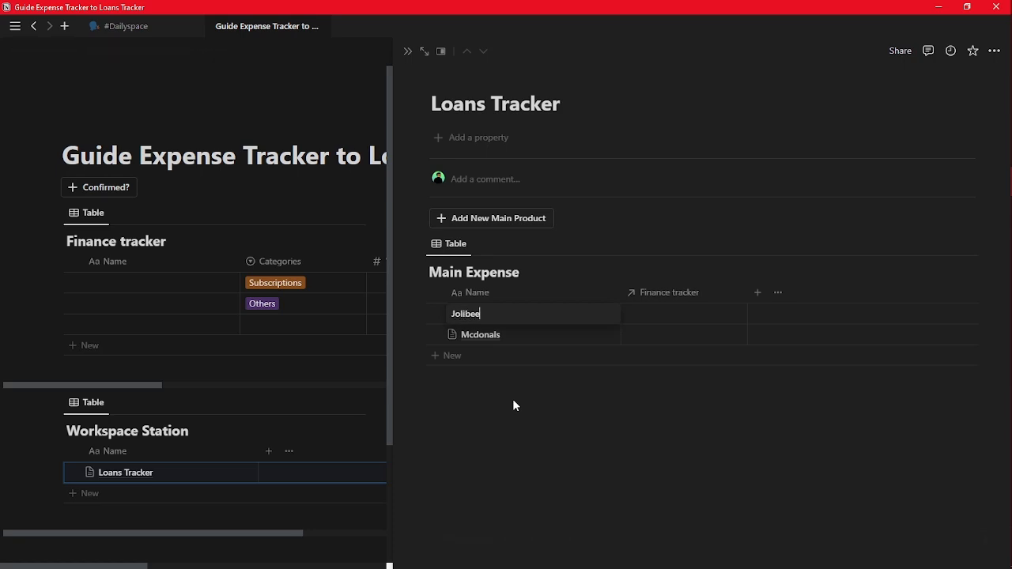
pyautogui.press('Escape')
# Create two more Main Expense entries with the Add New Main Product button, named ChatGPT and Disney.
pyautogui.click(499, 220)
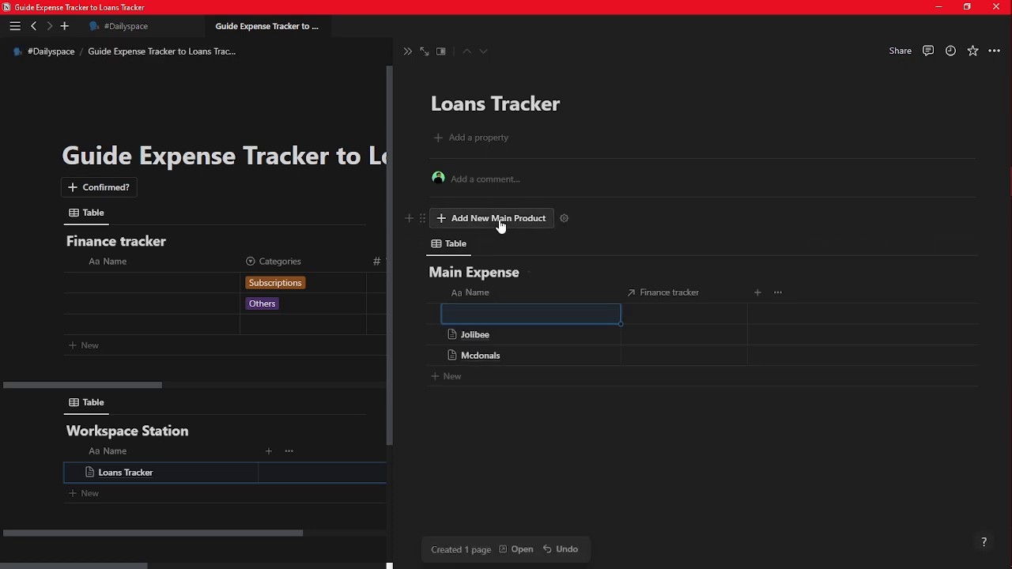
pyautogui.write('Disney')
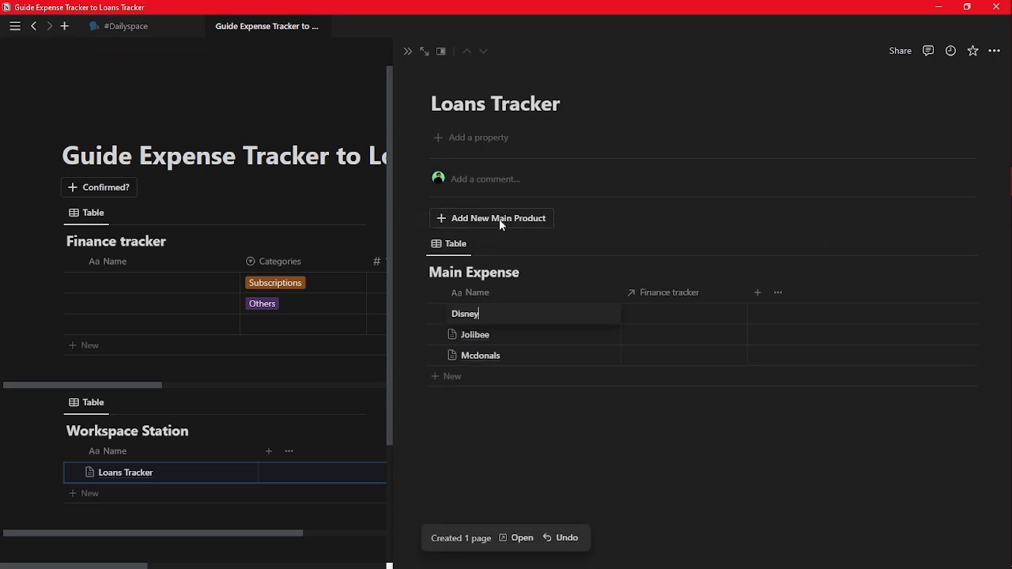
pyautogui.press('Escape')
pyautogui.write('Cha')
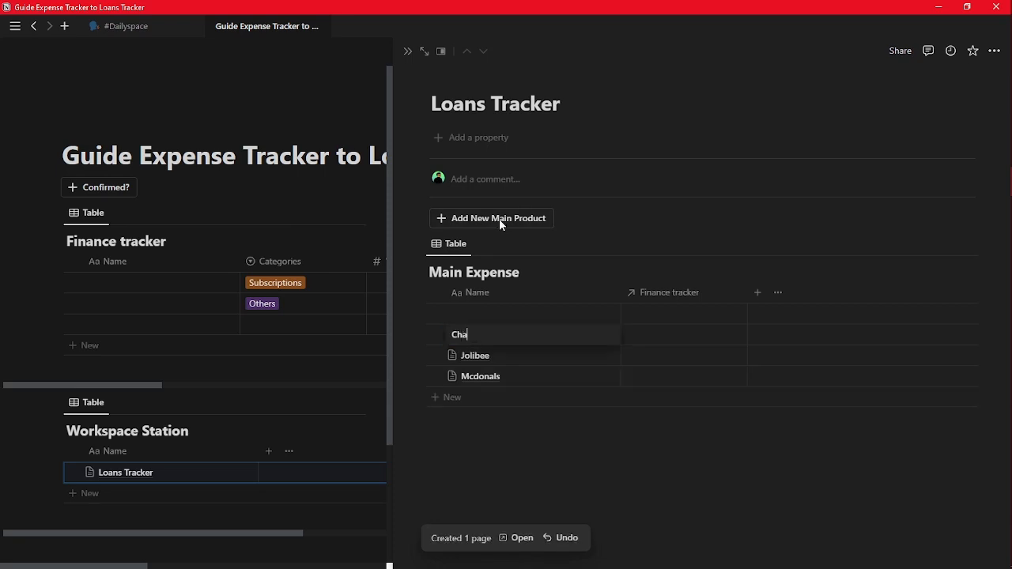
pyautogui.write('tGPT')
pyautogui.press('Escape')
pyautogui.click(514, 314)
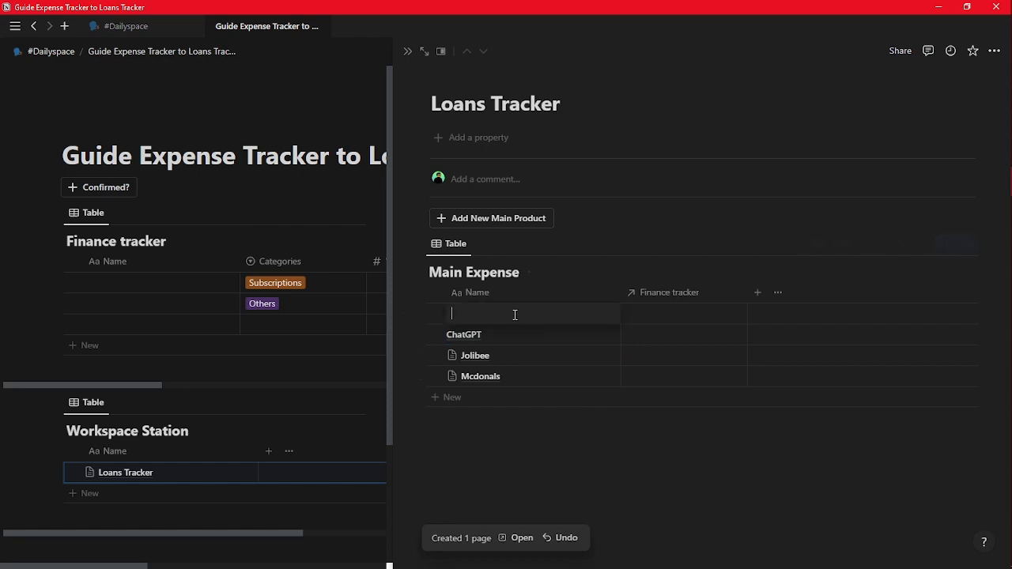
pyautogui.write('Dis')
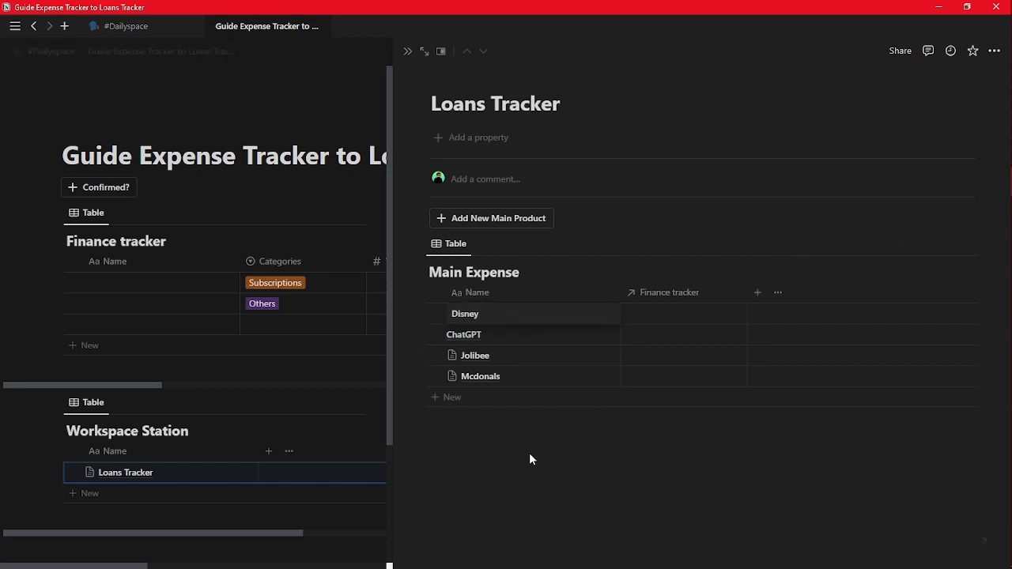
pyautogui.write('ney')
pyautogui.press('Escape')
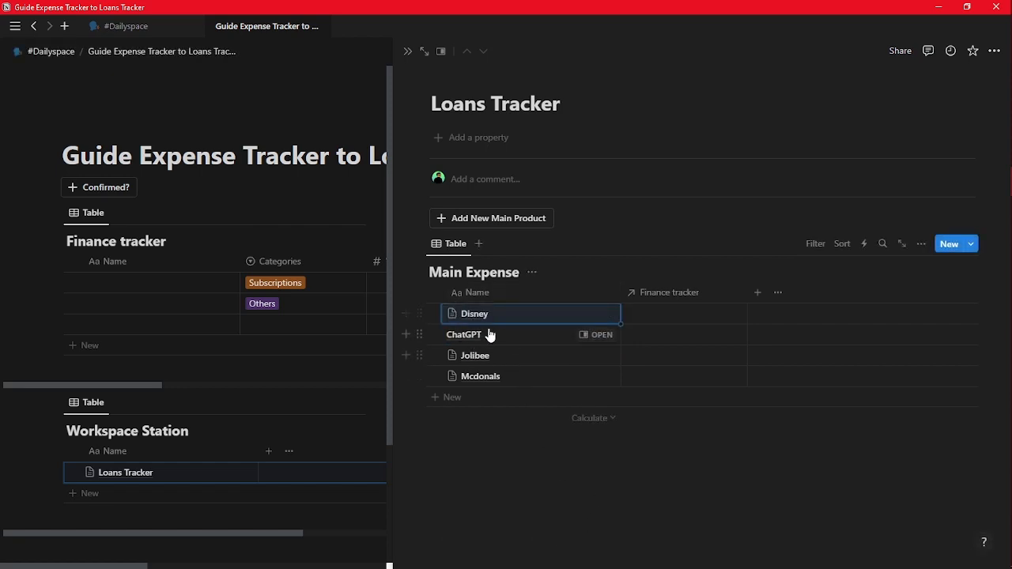
# Close the Loans Tracker page and reorder the Finance tracker columns so Product name comes first and Name comes last, after Status.
pyautogui.click(408, 52)
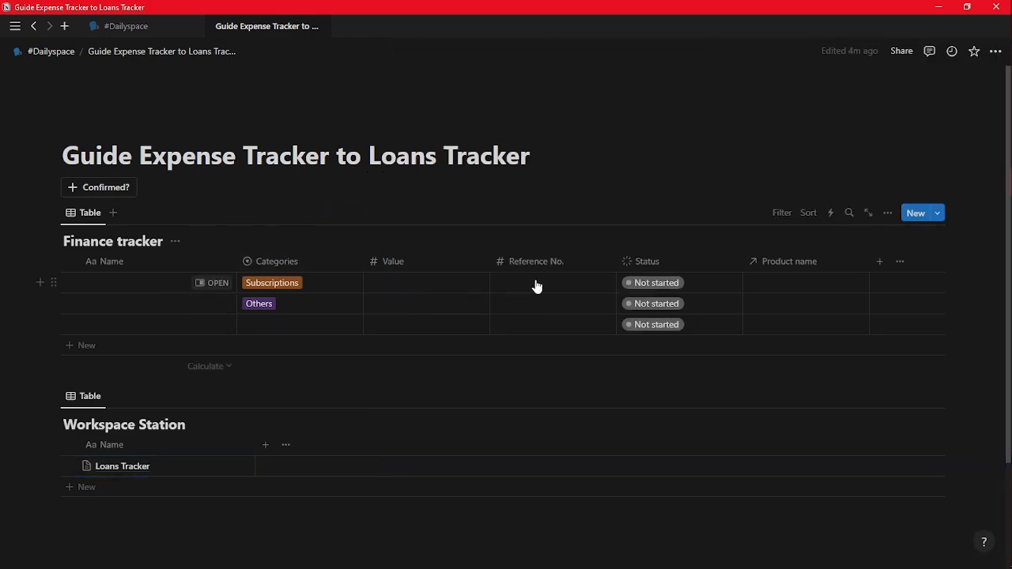
pyautogui.moveTo(782, 265); pyautogui.dragTo(154, 269)
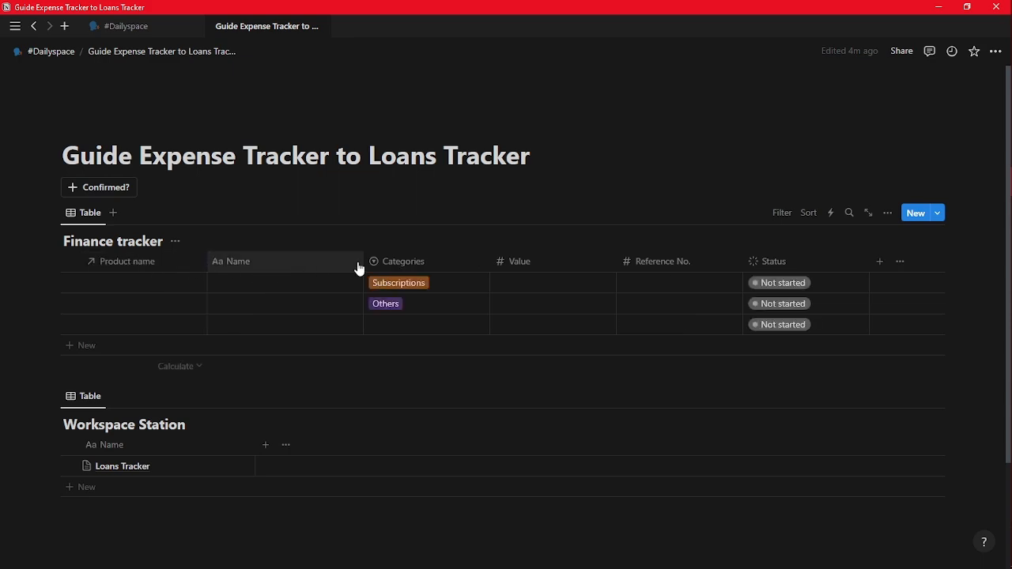
pyautogui.moveTo(237, 262); pyautogui.dragTo(725, 264)
# Link the Product name of the three Finance tracker rows to ChatGPT, Jolibee and Disney, in that order.
pyautogui.click(149, 286)
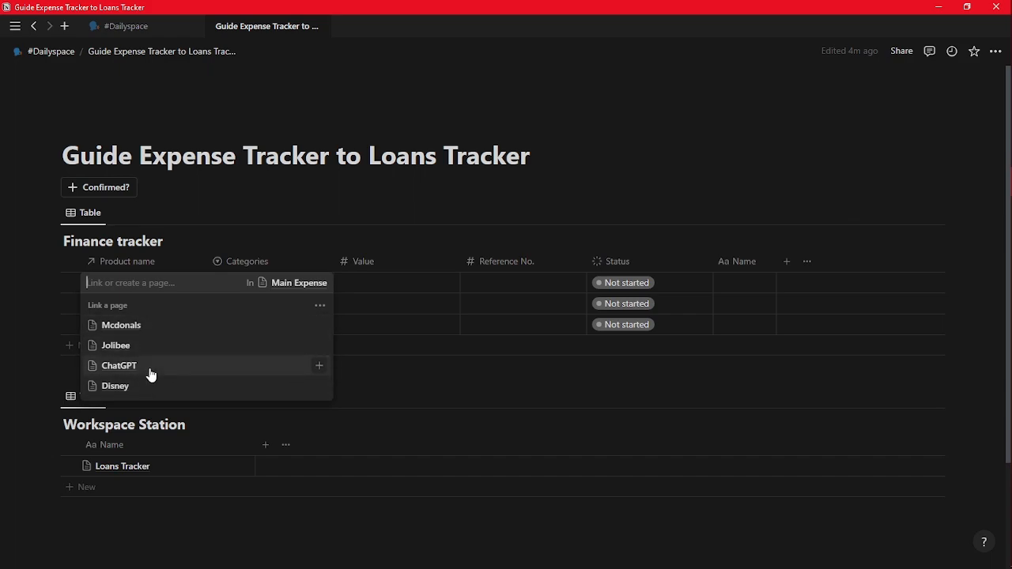
pyautogui.click(311, 200)
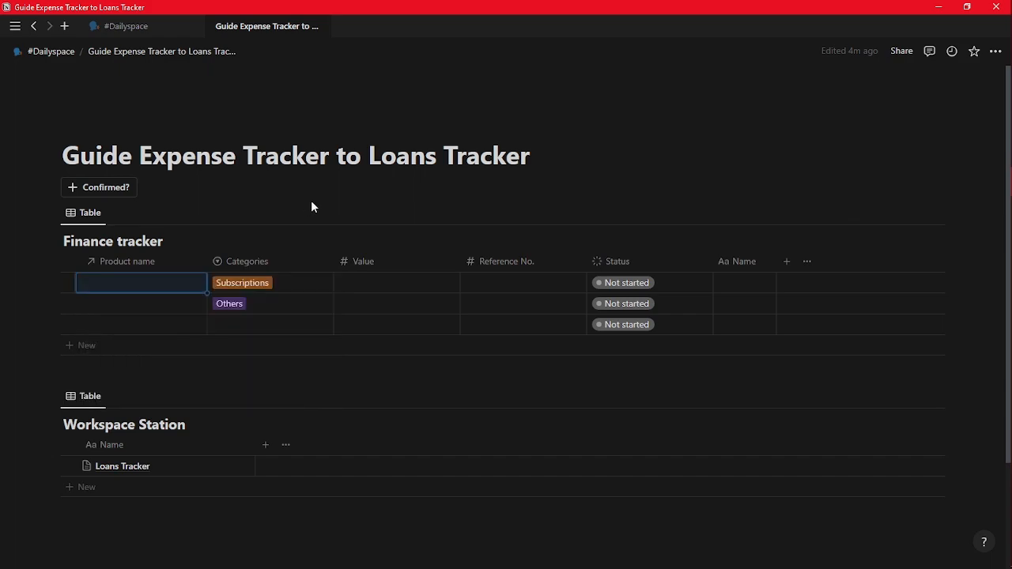
pyautogui.click(142, 285)
pyautogui.click(134, 368)
pyautogui.click(173, 221)
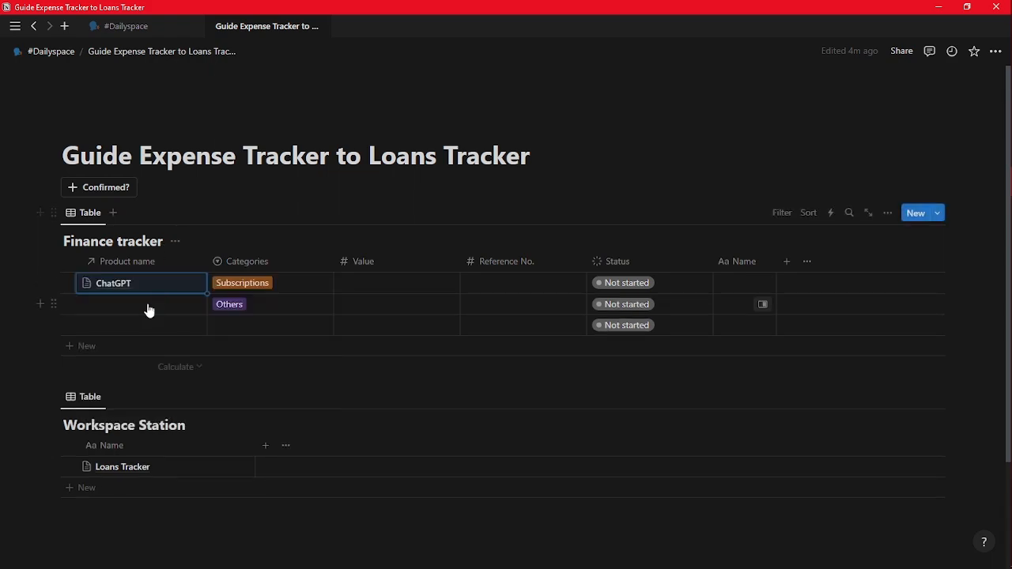
pyautogui.click(149, 305)
pyautogui.click(132, 368)
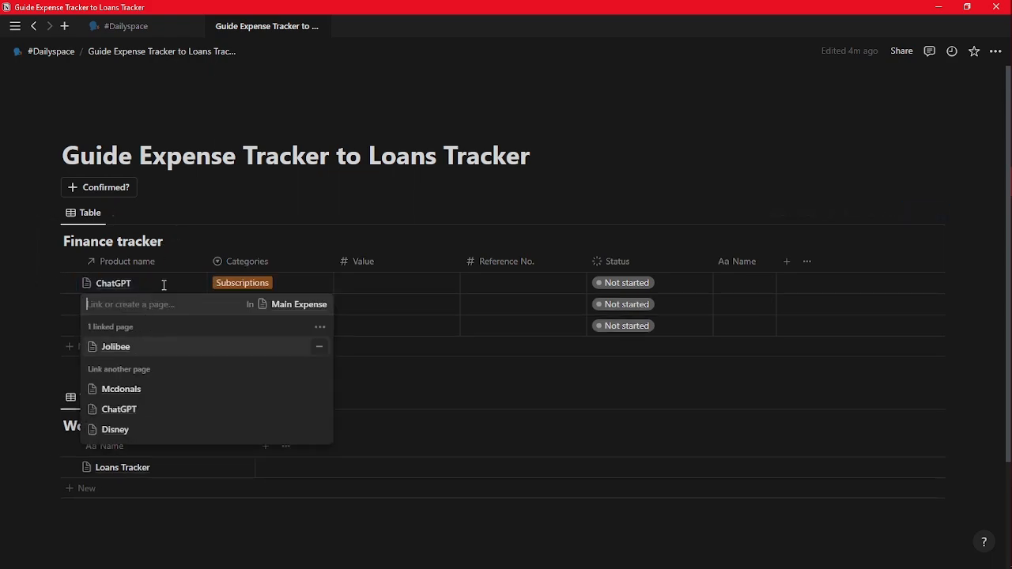
pyautogui.click(164, 285)
pyautogui.click(147, 325)
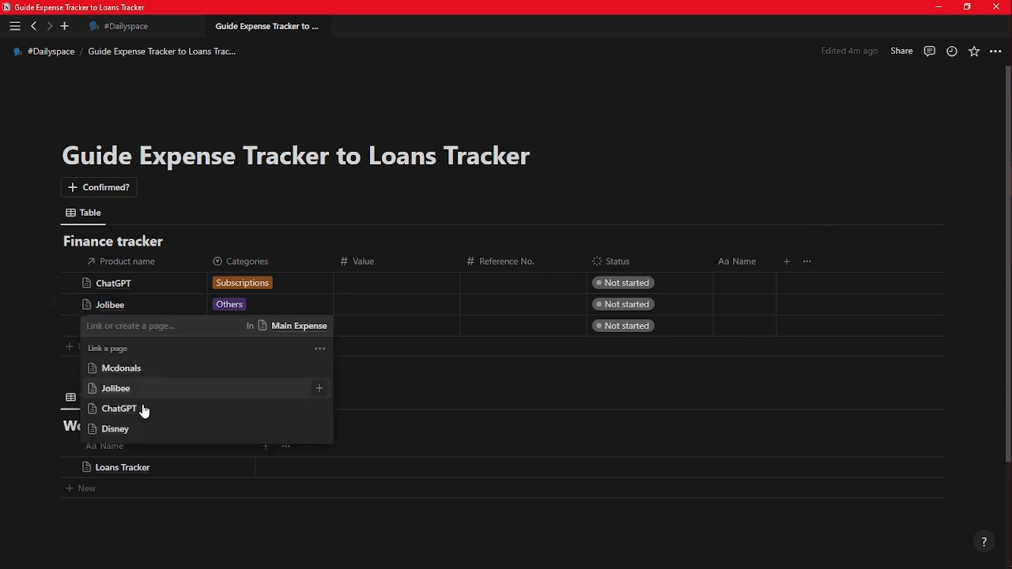
pyautogui.click(137, 428)
pyautogui.click(269, 229)
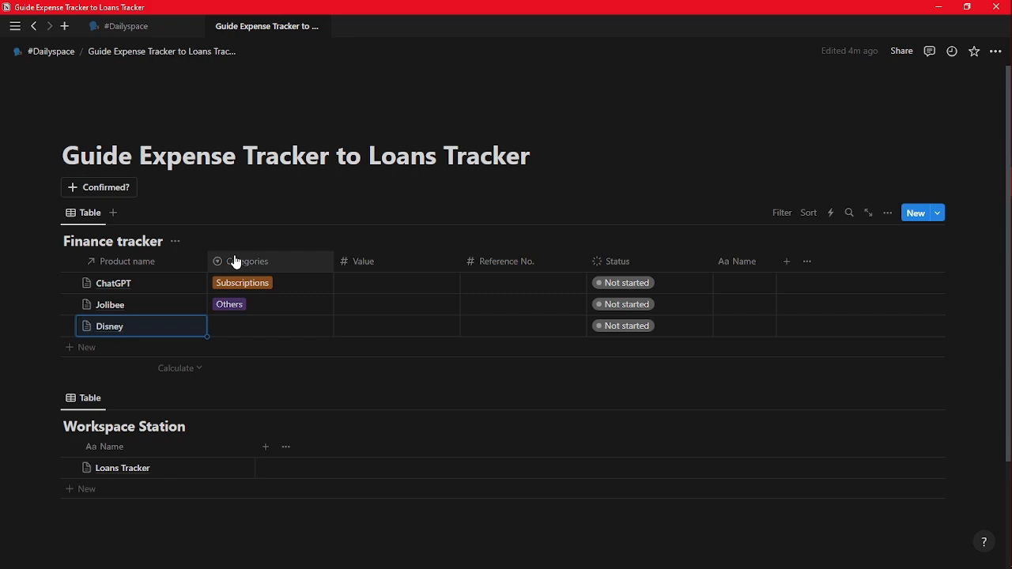
# Filter the Finance tracker to entries whose Status is Not started and save the filter for everyone.
pyautogui.click(779, 215)
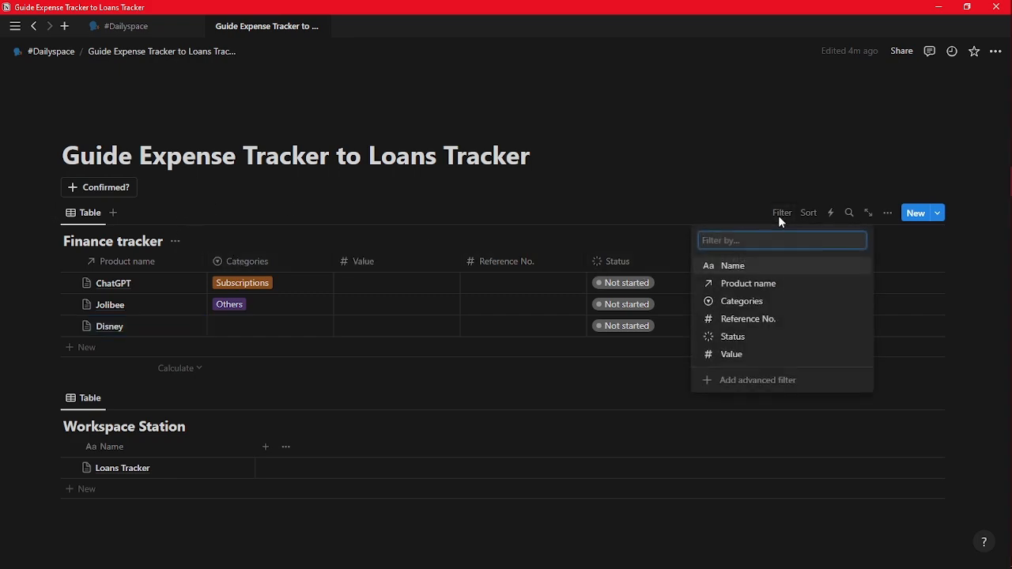
pyautogui.click(743, 336)
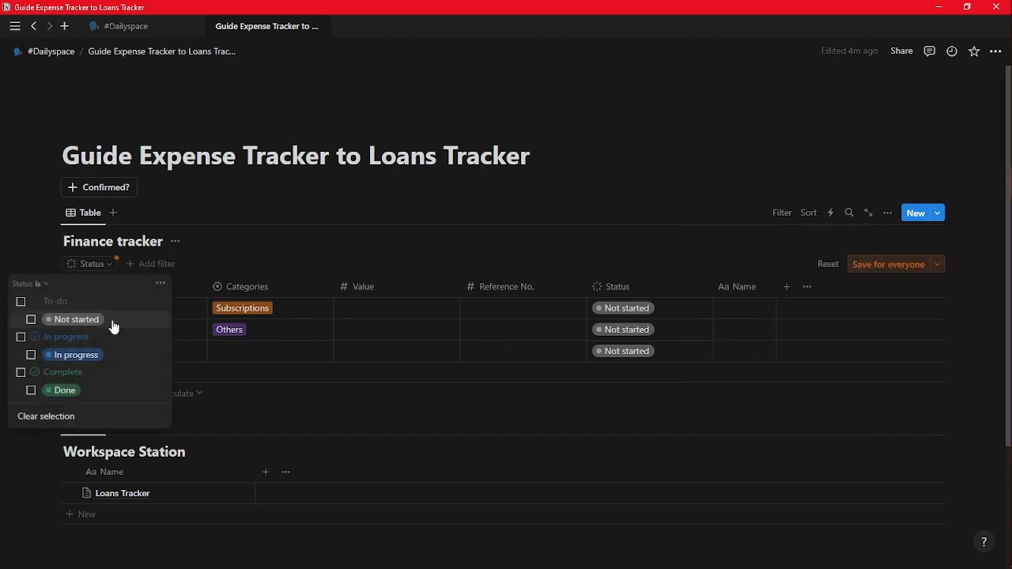
pyautogui.click(113, 326)
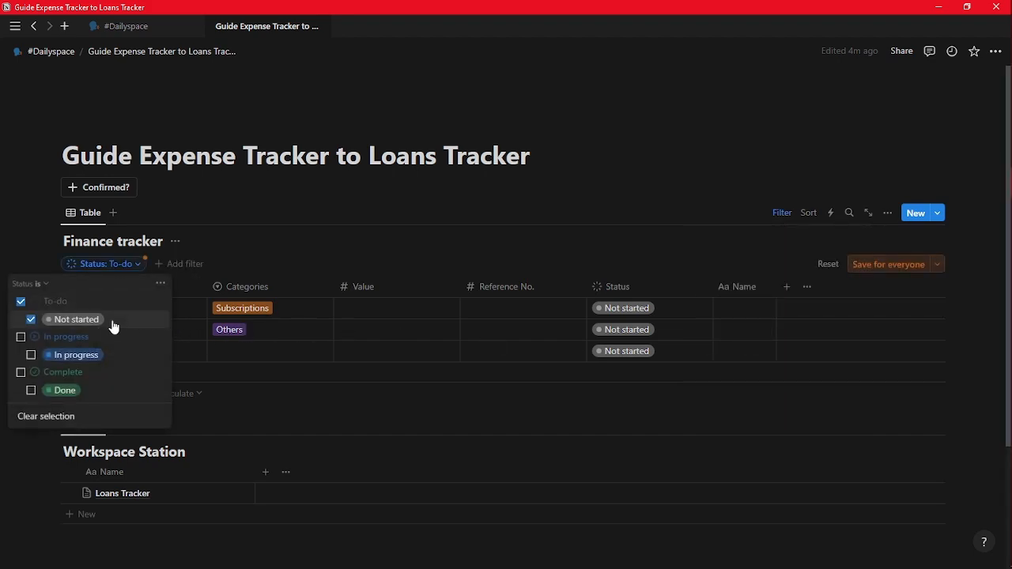
pyautogui.click(874, 267)
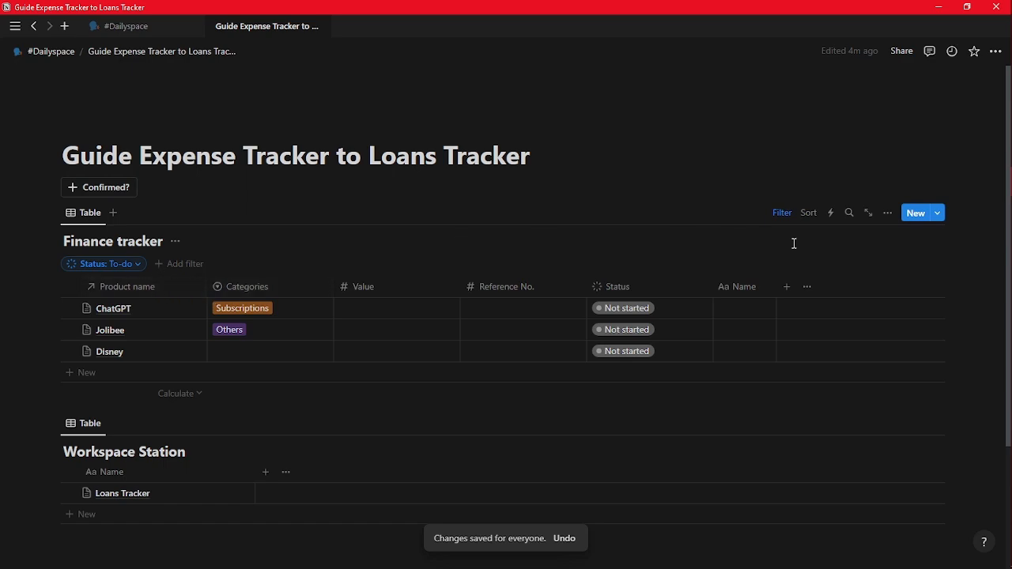
# Collapse the Finance tracker's filter bar and hide the Status column from the table view.
pyautogui.click(782, 220)
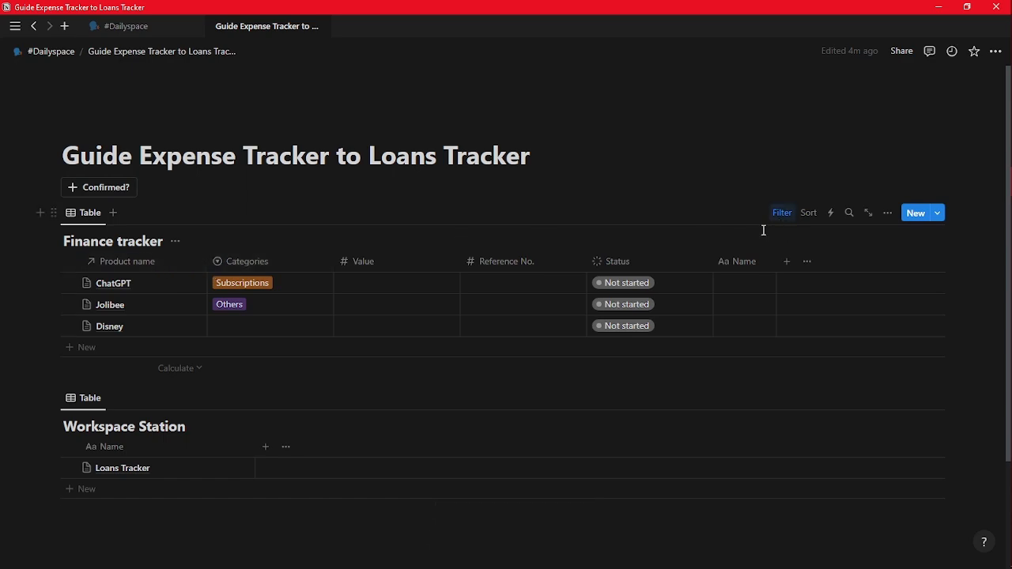
pyautogui.click(651, 262)
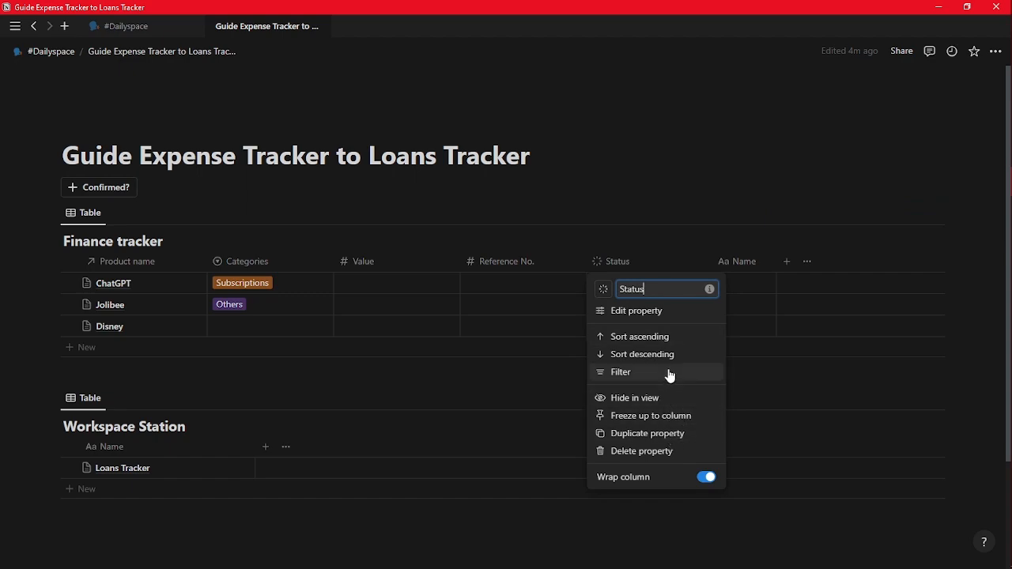
pyautogui.click(663, 398)
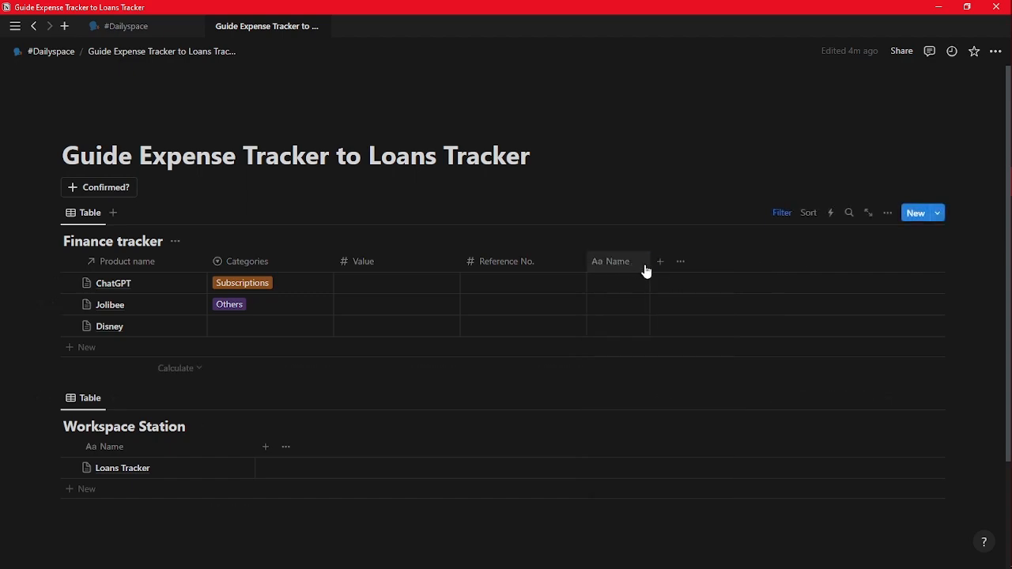
# Set the category of the Disney row in the Finance tracker to Subscriptions.
pyautogui.click(268, 326)
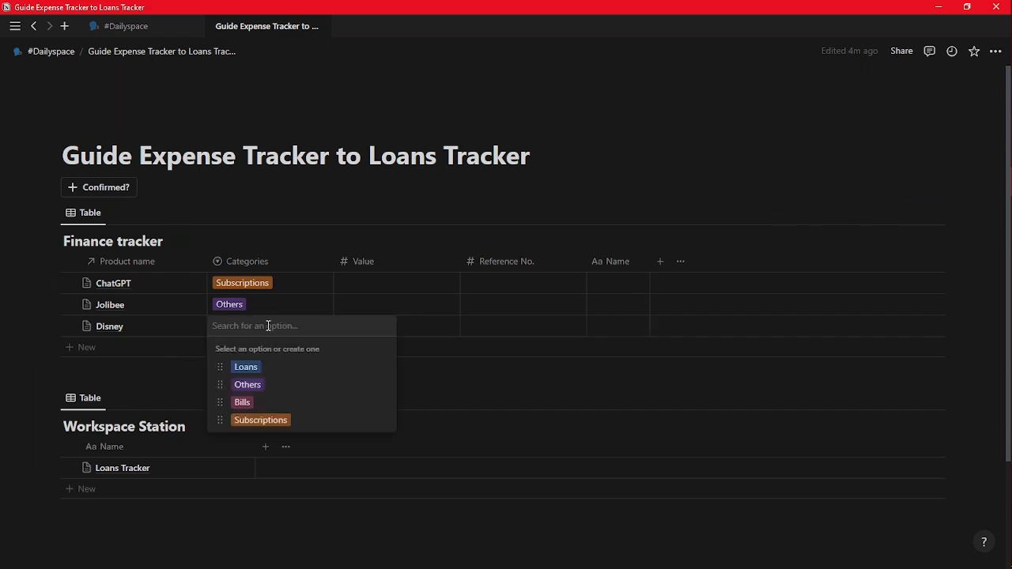
pyautogui.click(273, 419)
pyautogui.click(328, 283)
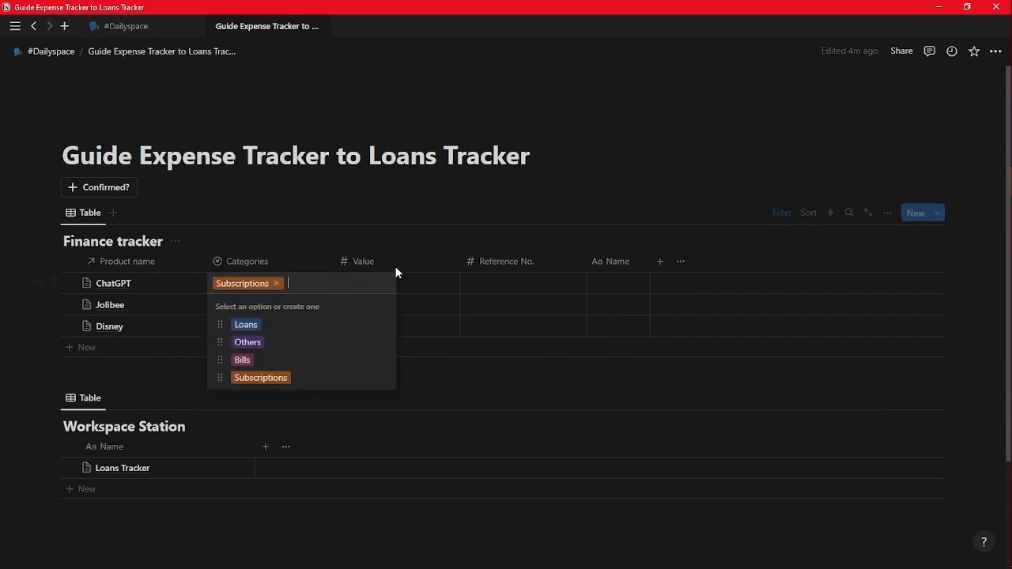
# Enter the Finance tracker values 1223 for ChatGPT, 423 for Jolibee and 2343 for Disney.
pyautogui.click(405, 293)
pyautogui.click(406, 287)
pyautogui.write('1223')
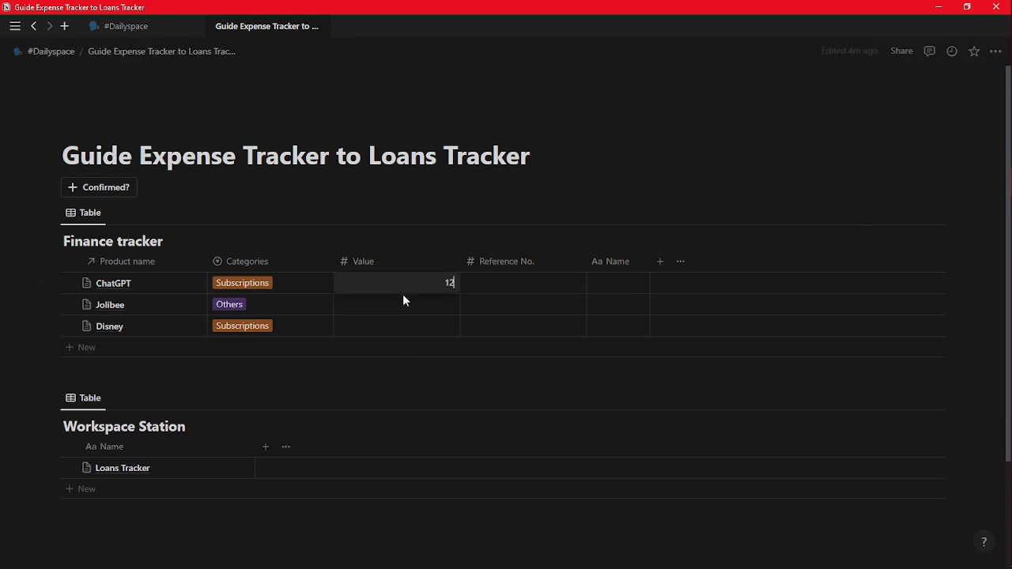
pyautogui.click(408, 307)
pyautogui.write('423')
pyautogui.click(410, 324)
pyautogui.write('23')
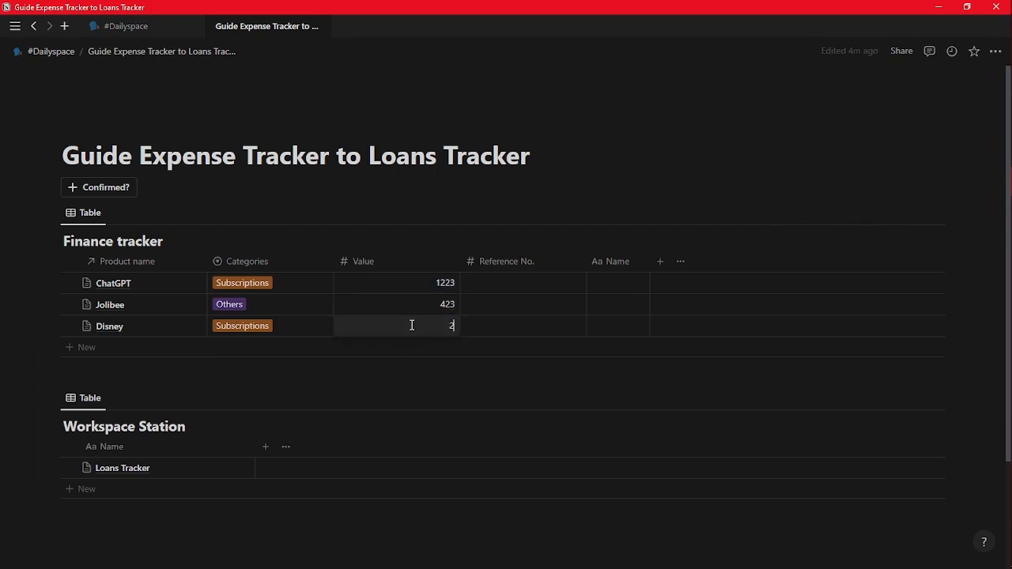
pyautogui.click(526, 286)
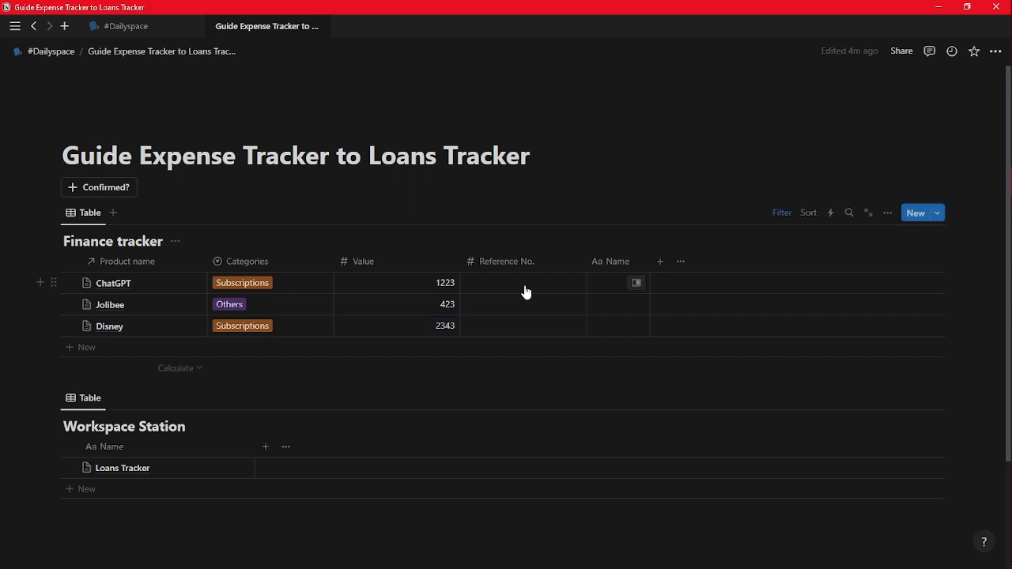
pyautogui.press('Escape')
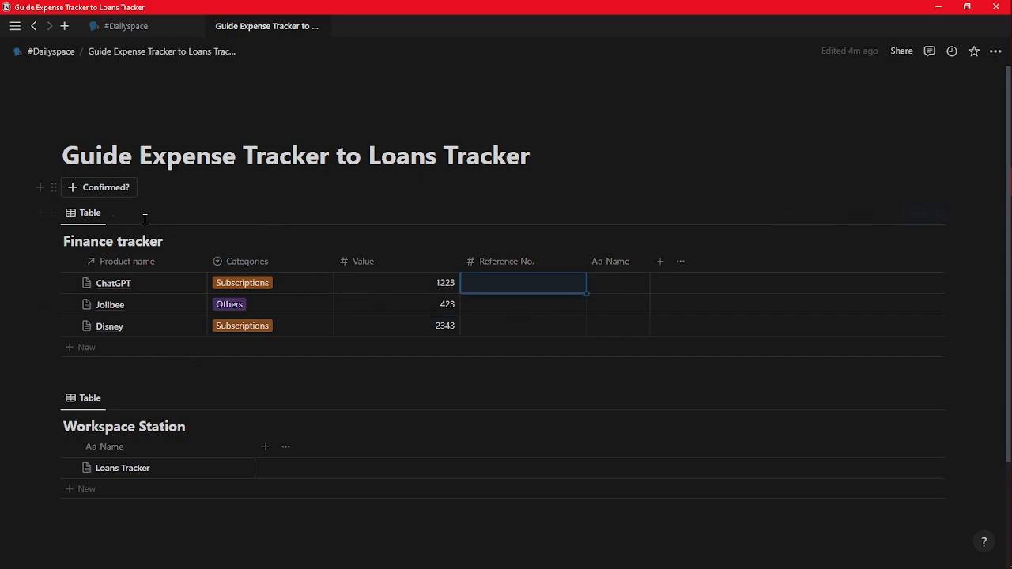
# Run the Confirmed? action on the Finance tracker entries and check the Disney product page within Loans Tracker, closing it again.
pyautogui.click(113, 191)
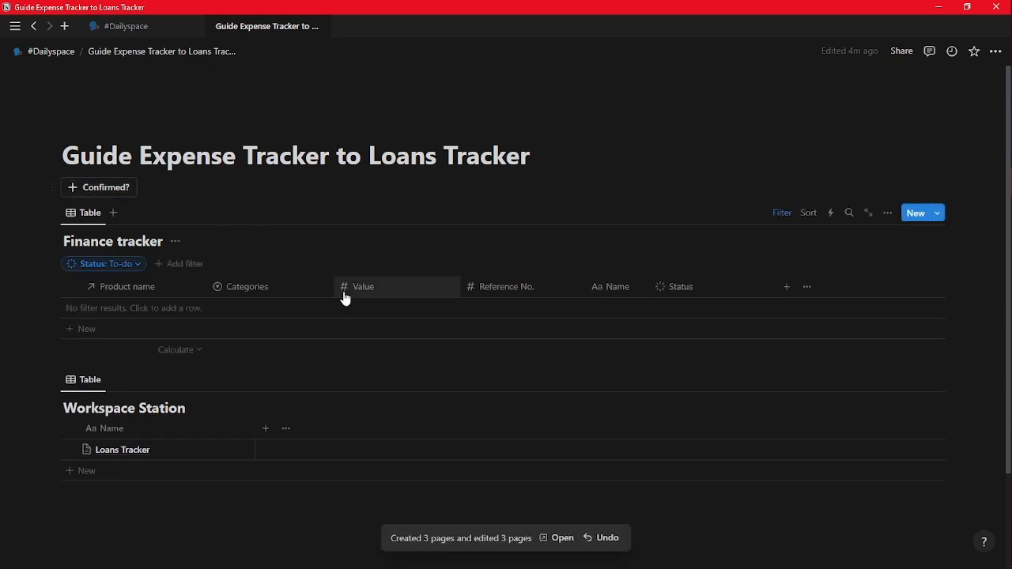
pyautogui.scroll(-1, 316, 339)
pyautogui.click(230, 386)
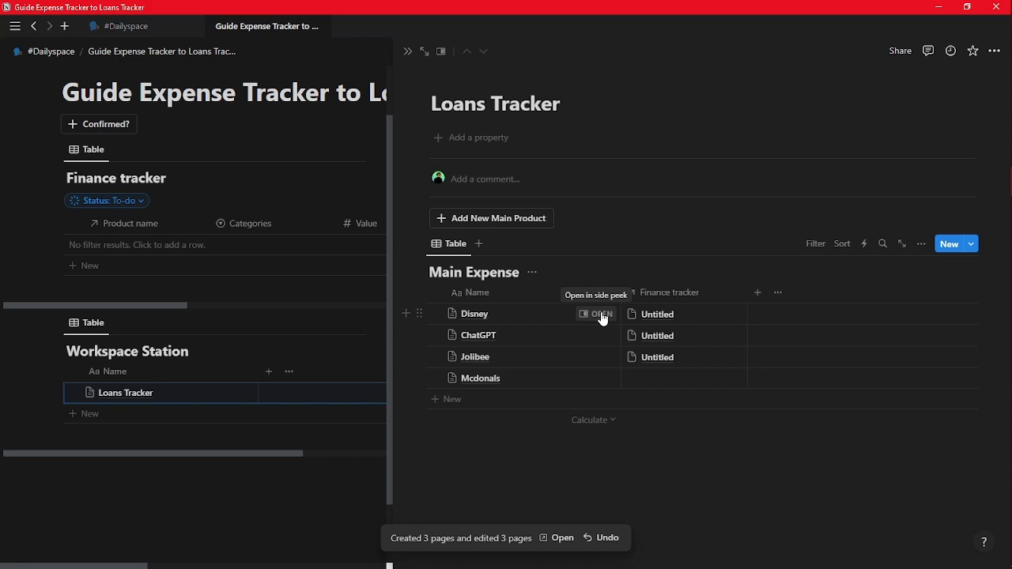
pyautogui.click(600, 315)
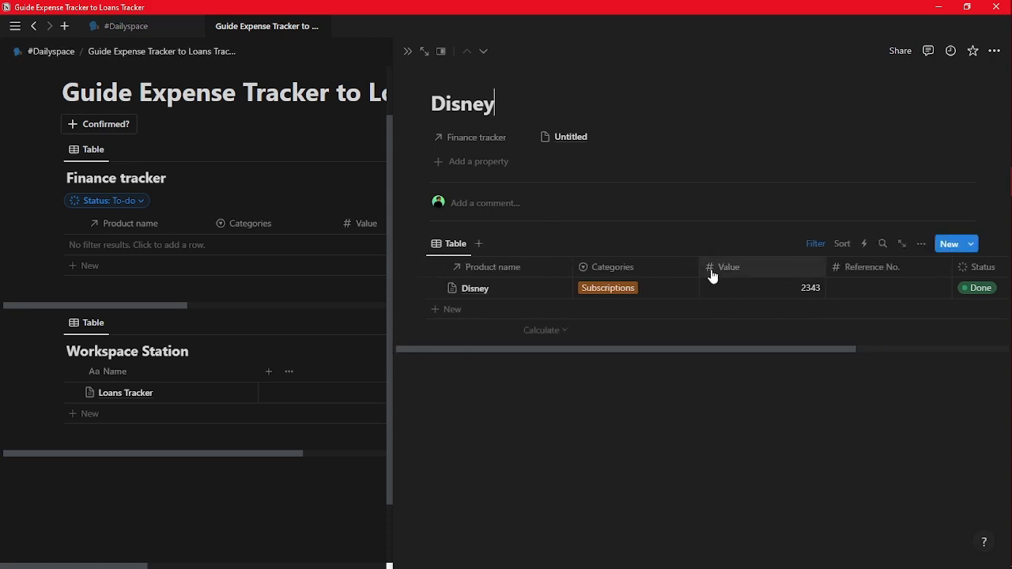
pyautogui.click(407, 55)
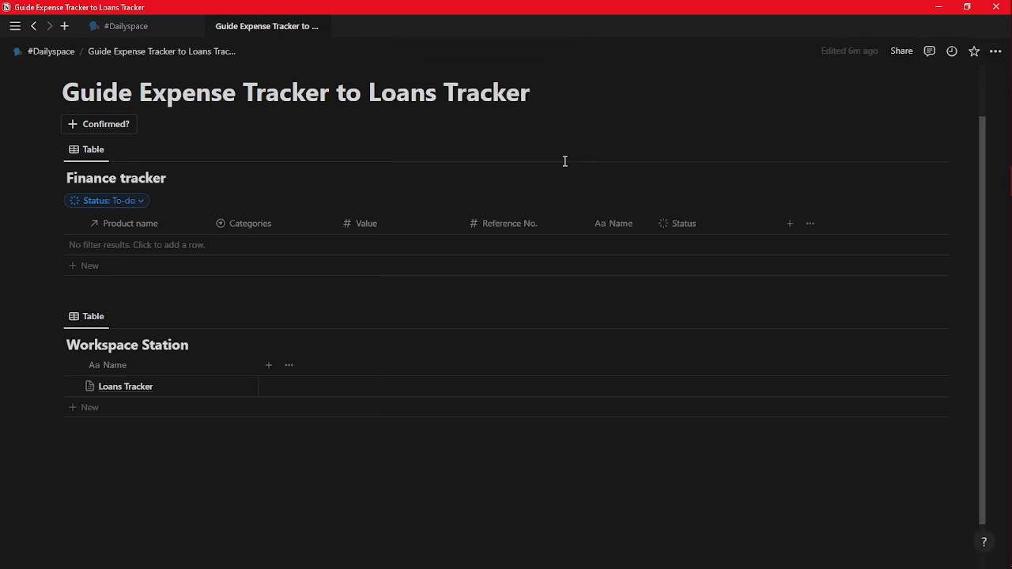